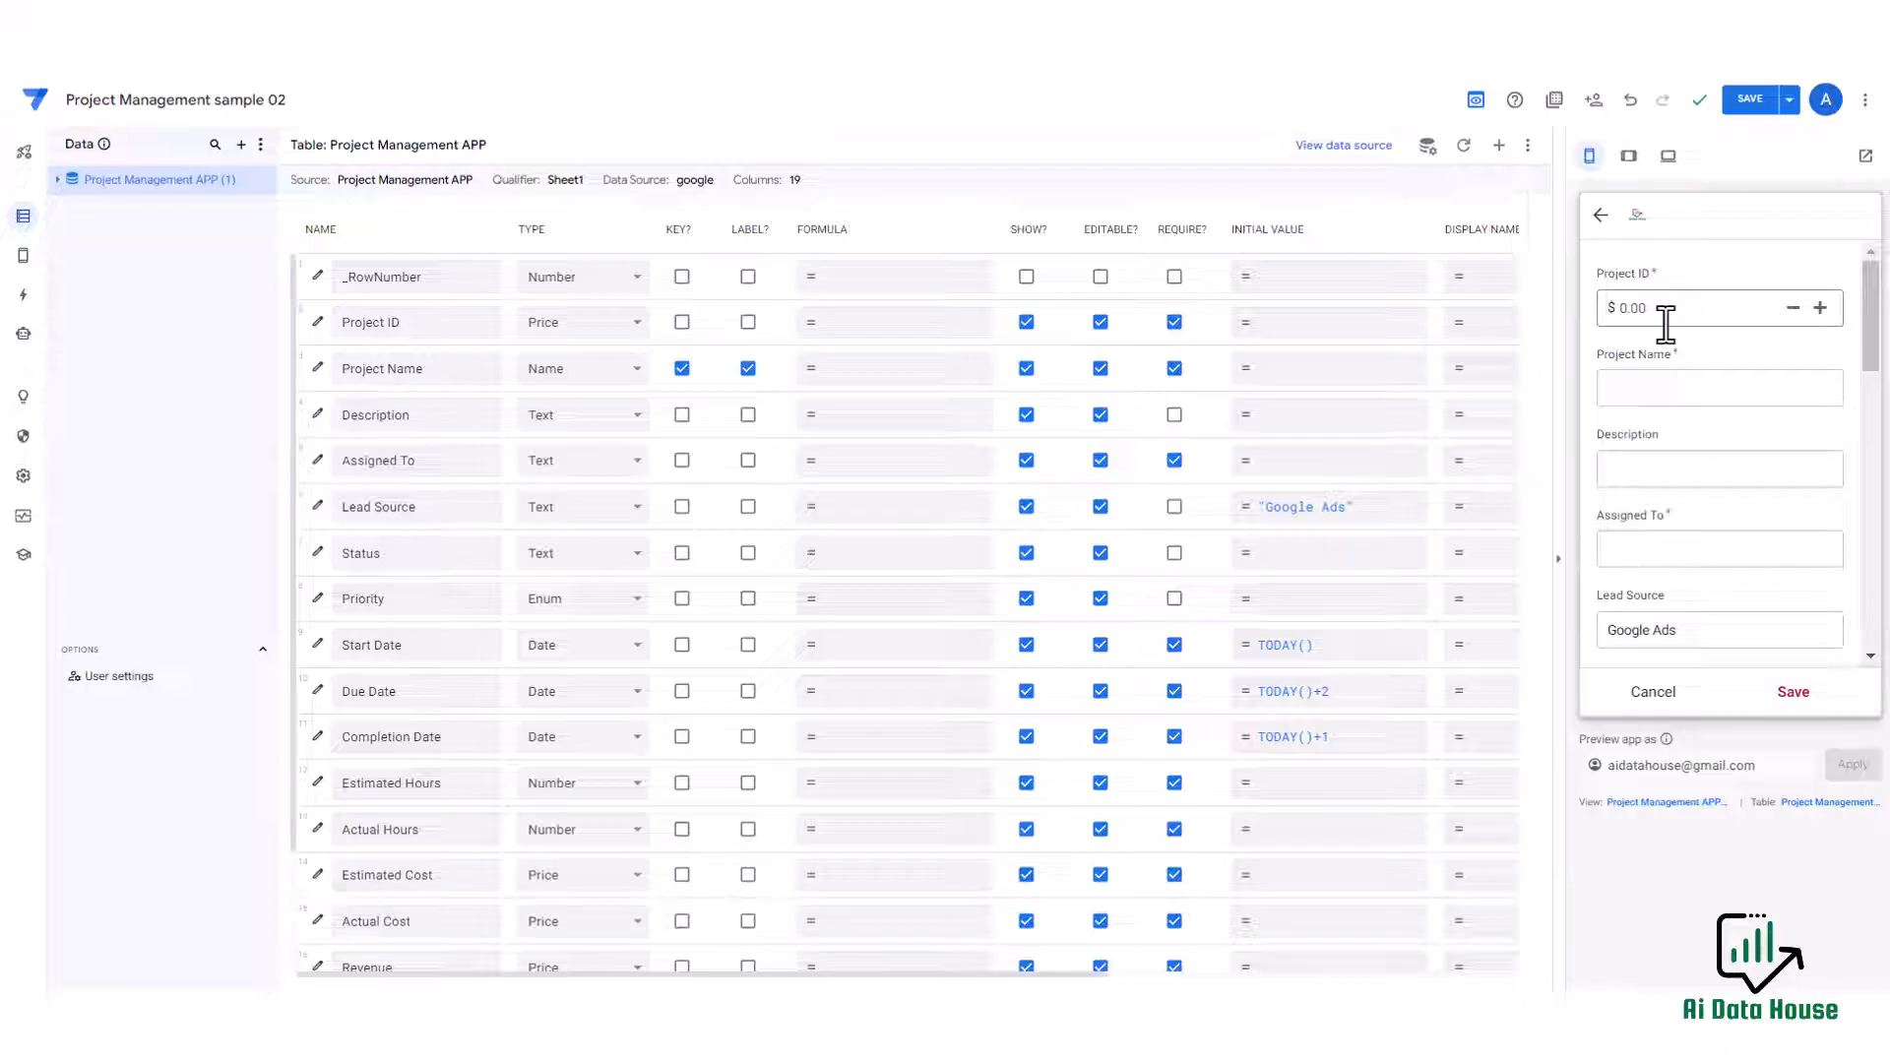
scroll(1645, 436, "down", 2)
scroll(1641, 430, "up", 2)
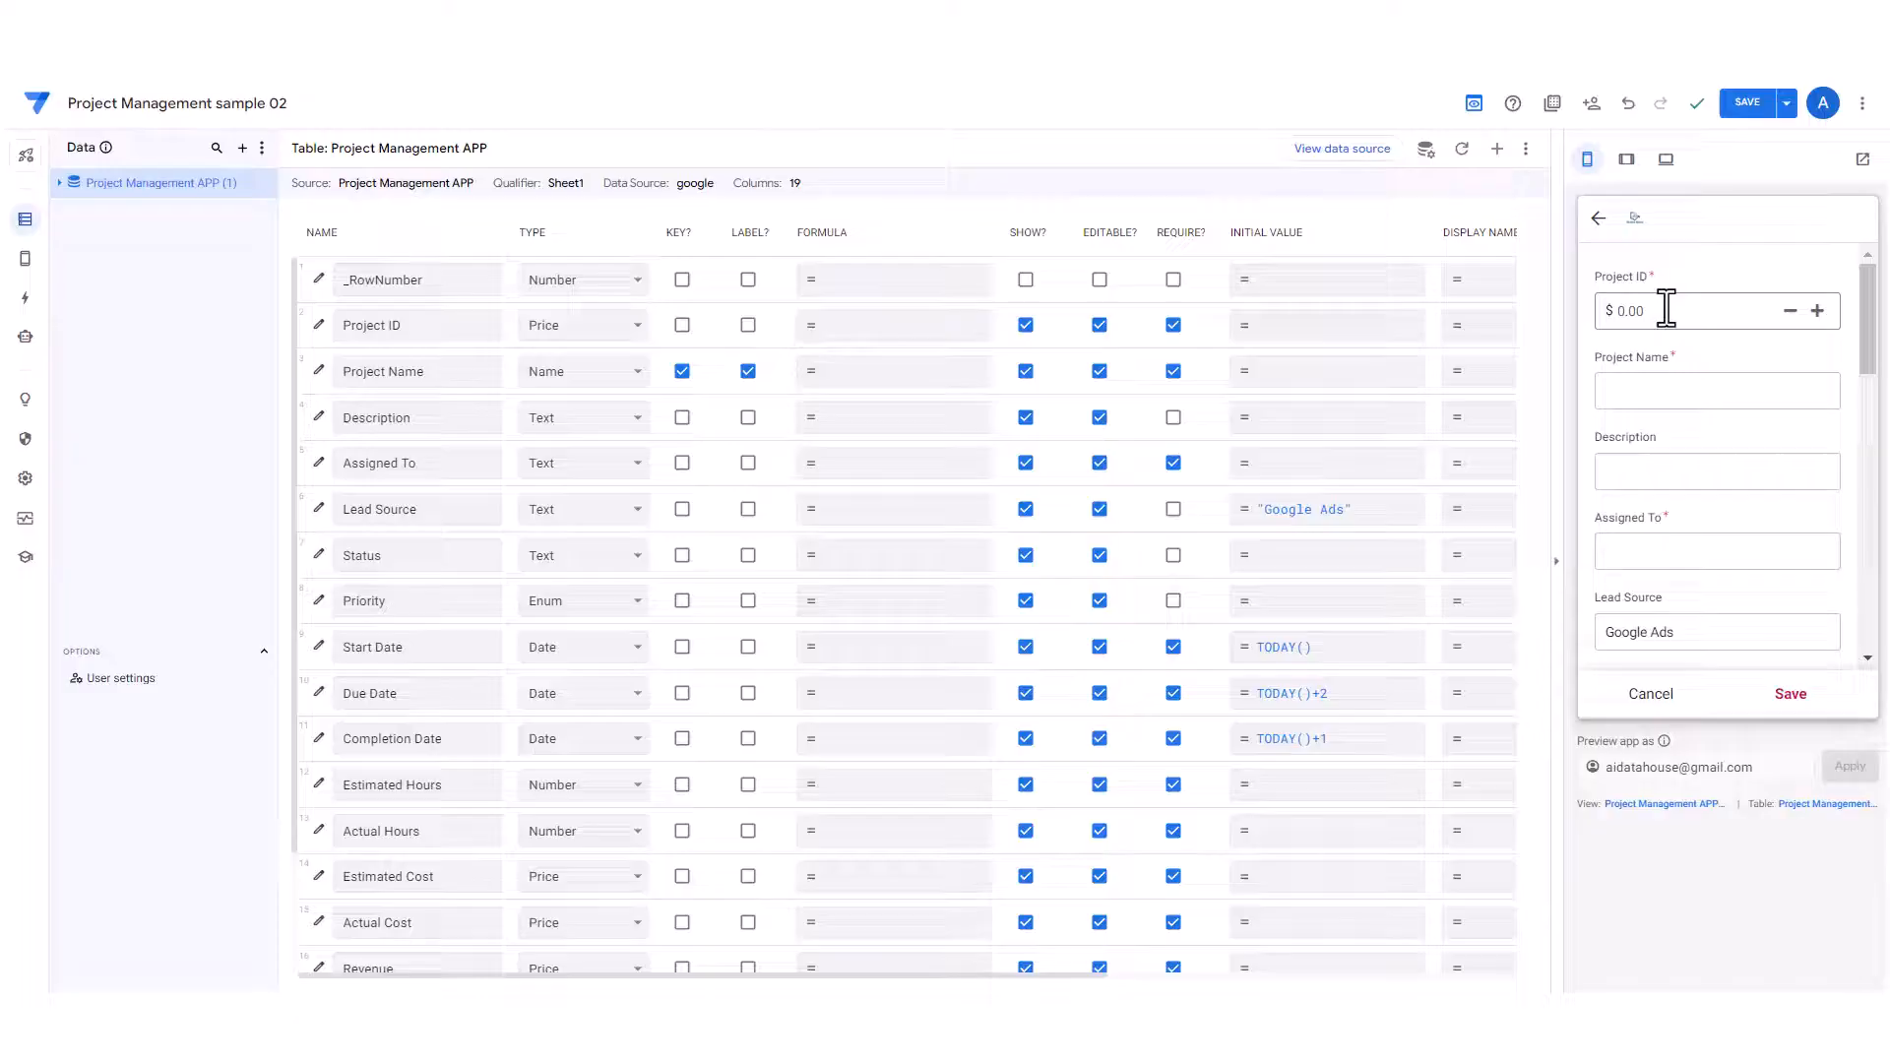
Change the Project ID column's type from Price to Number.
left_click(1666, 309)
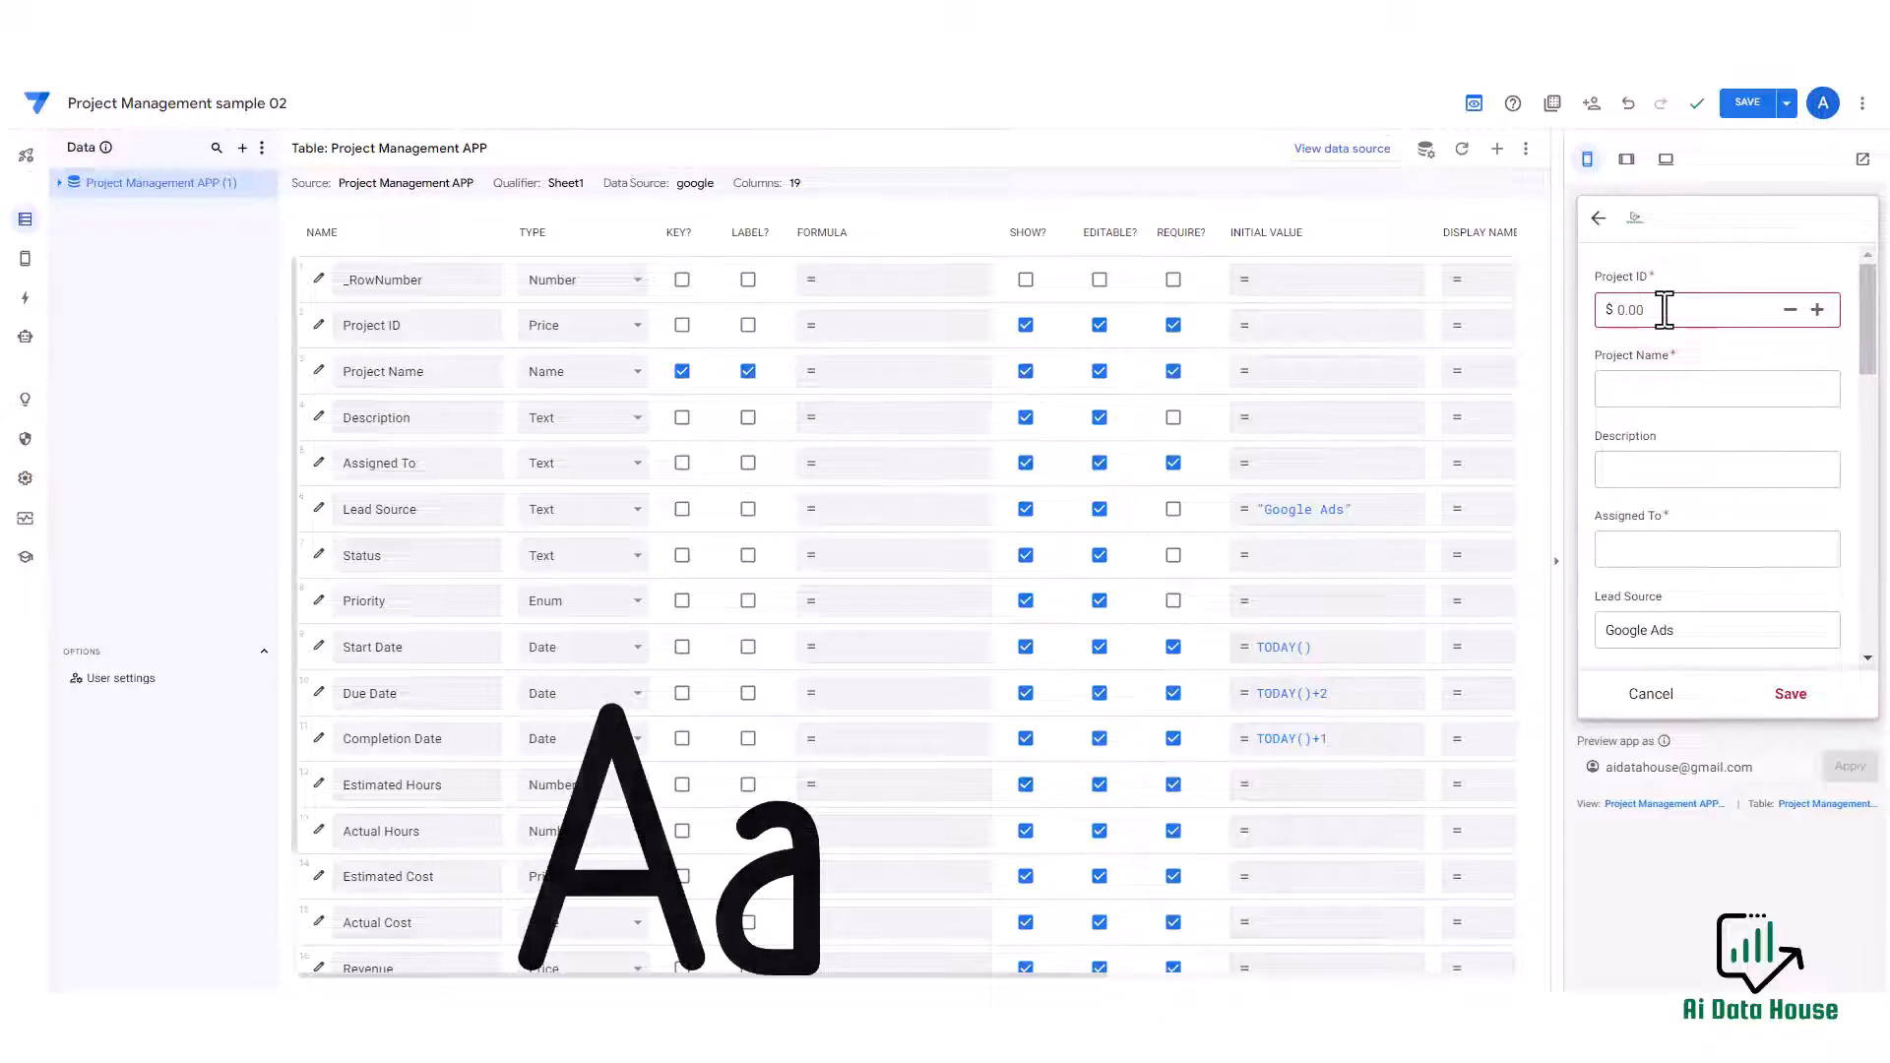
left_click(408, 317)
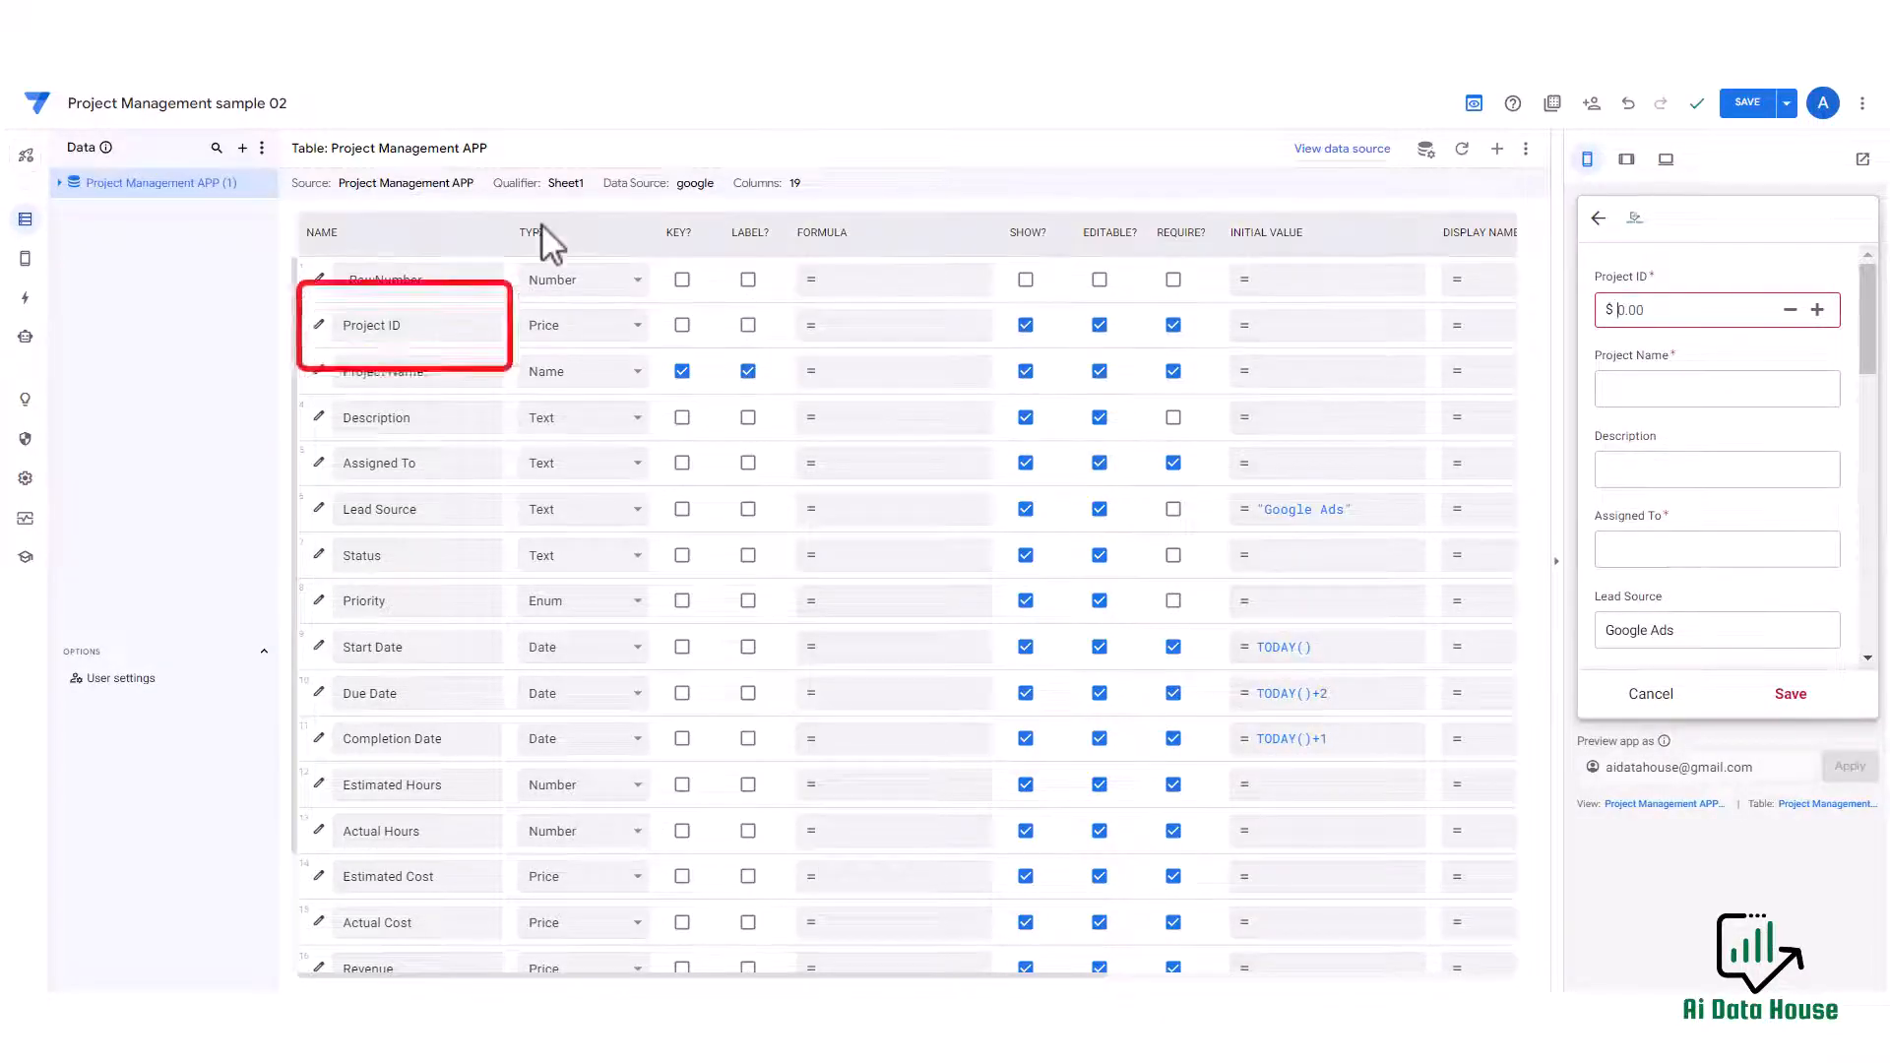
left_click(589, 327)
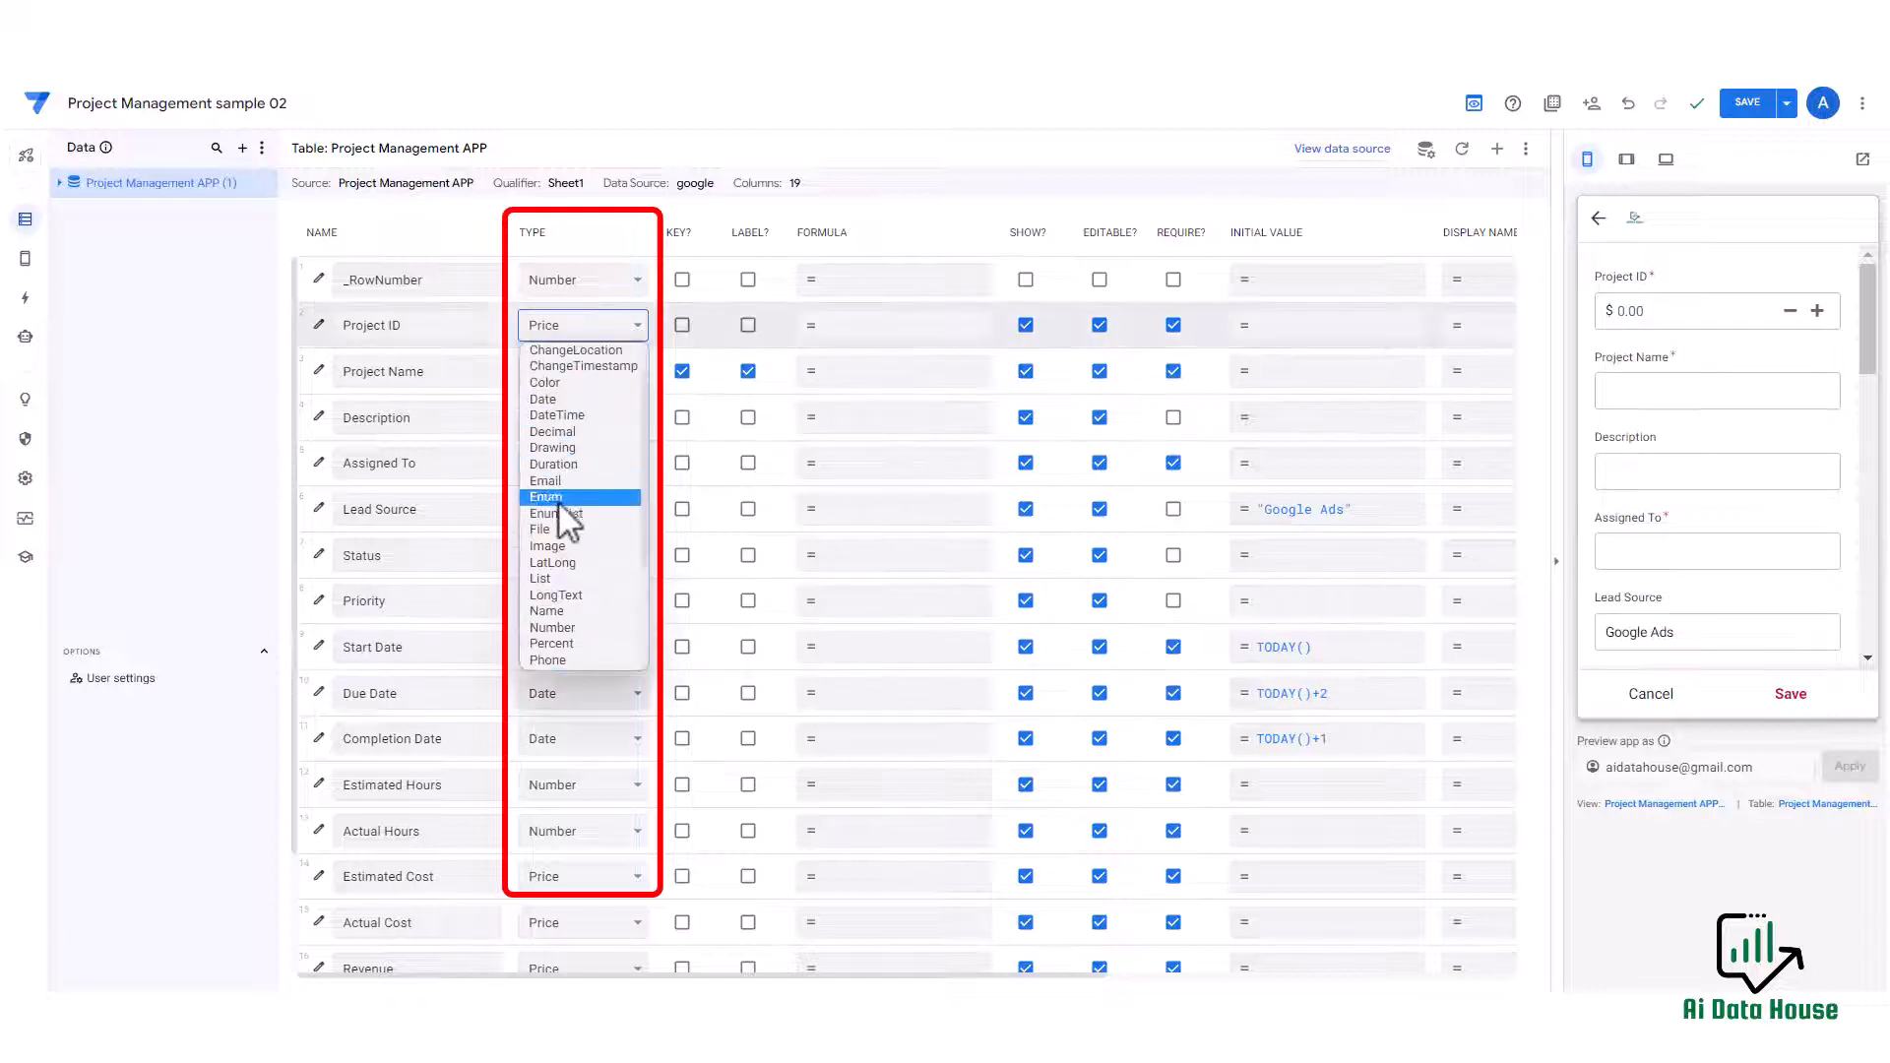
scroll(559, 512, "down", 3)
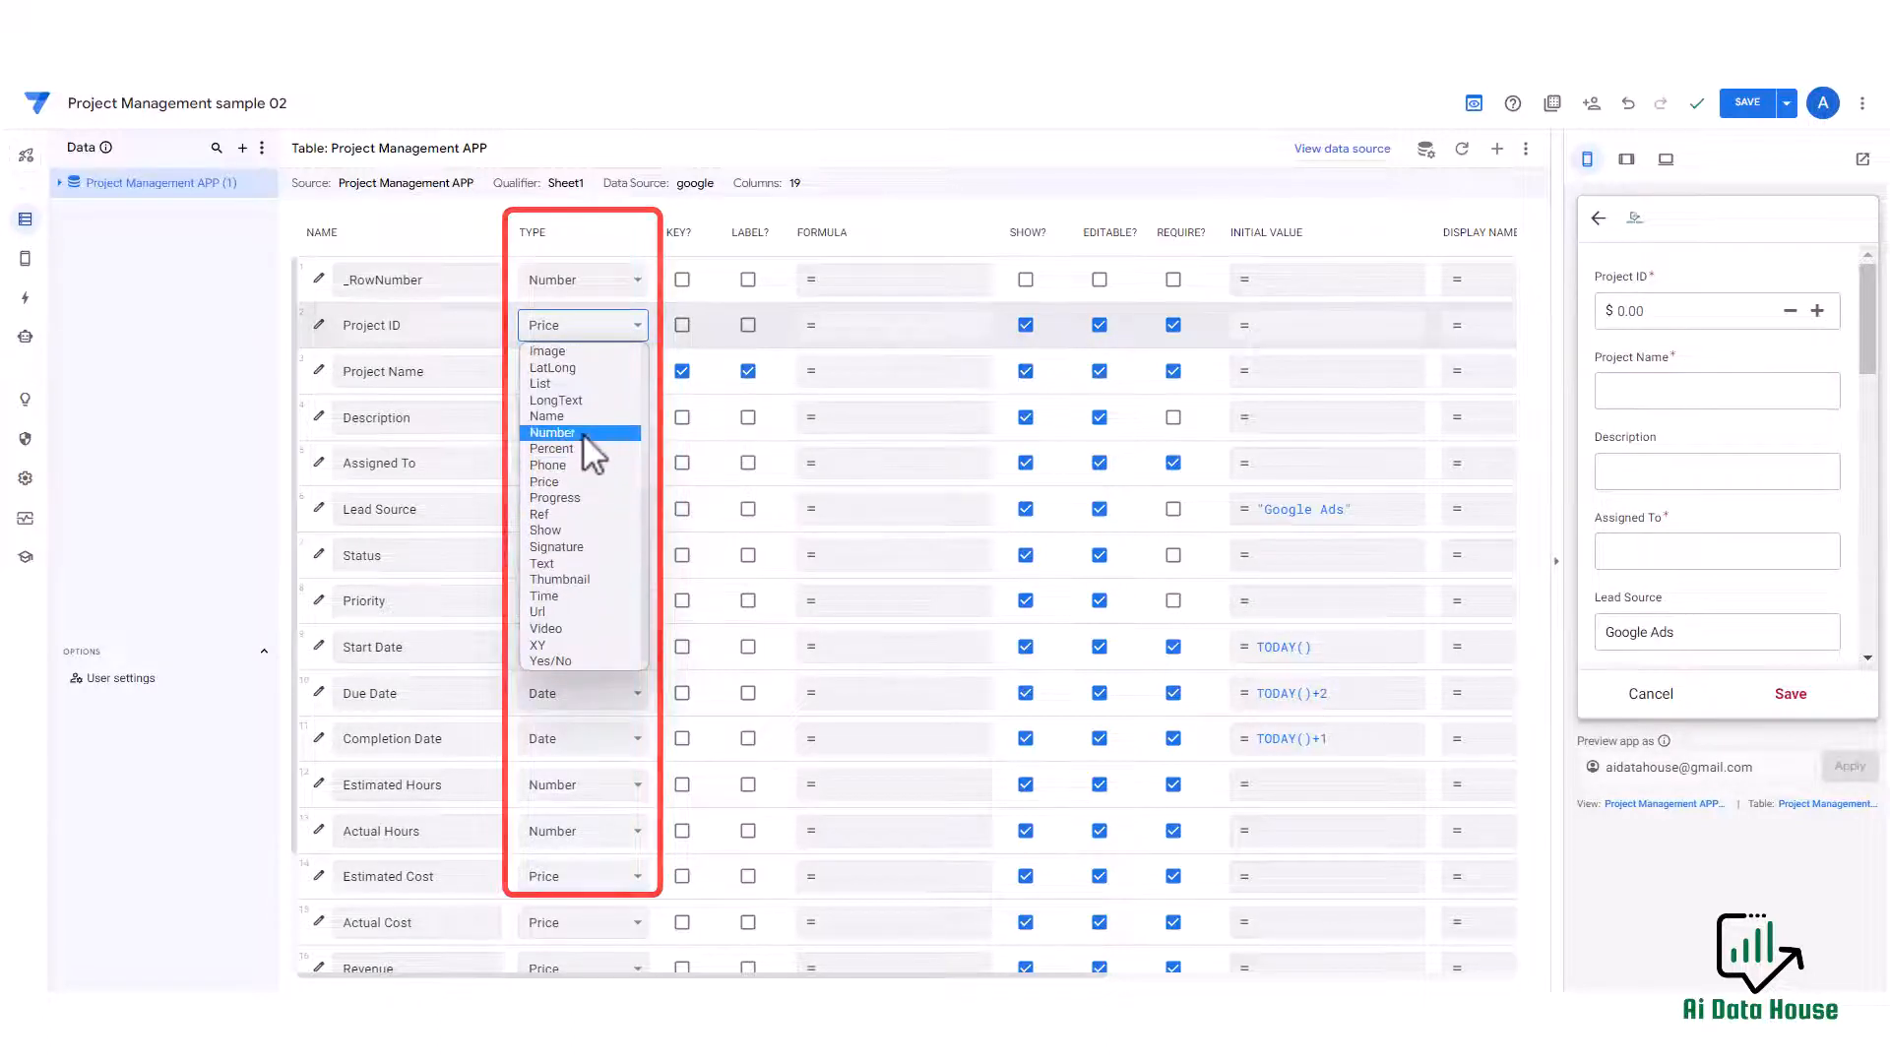
left_click(583, 434)
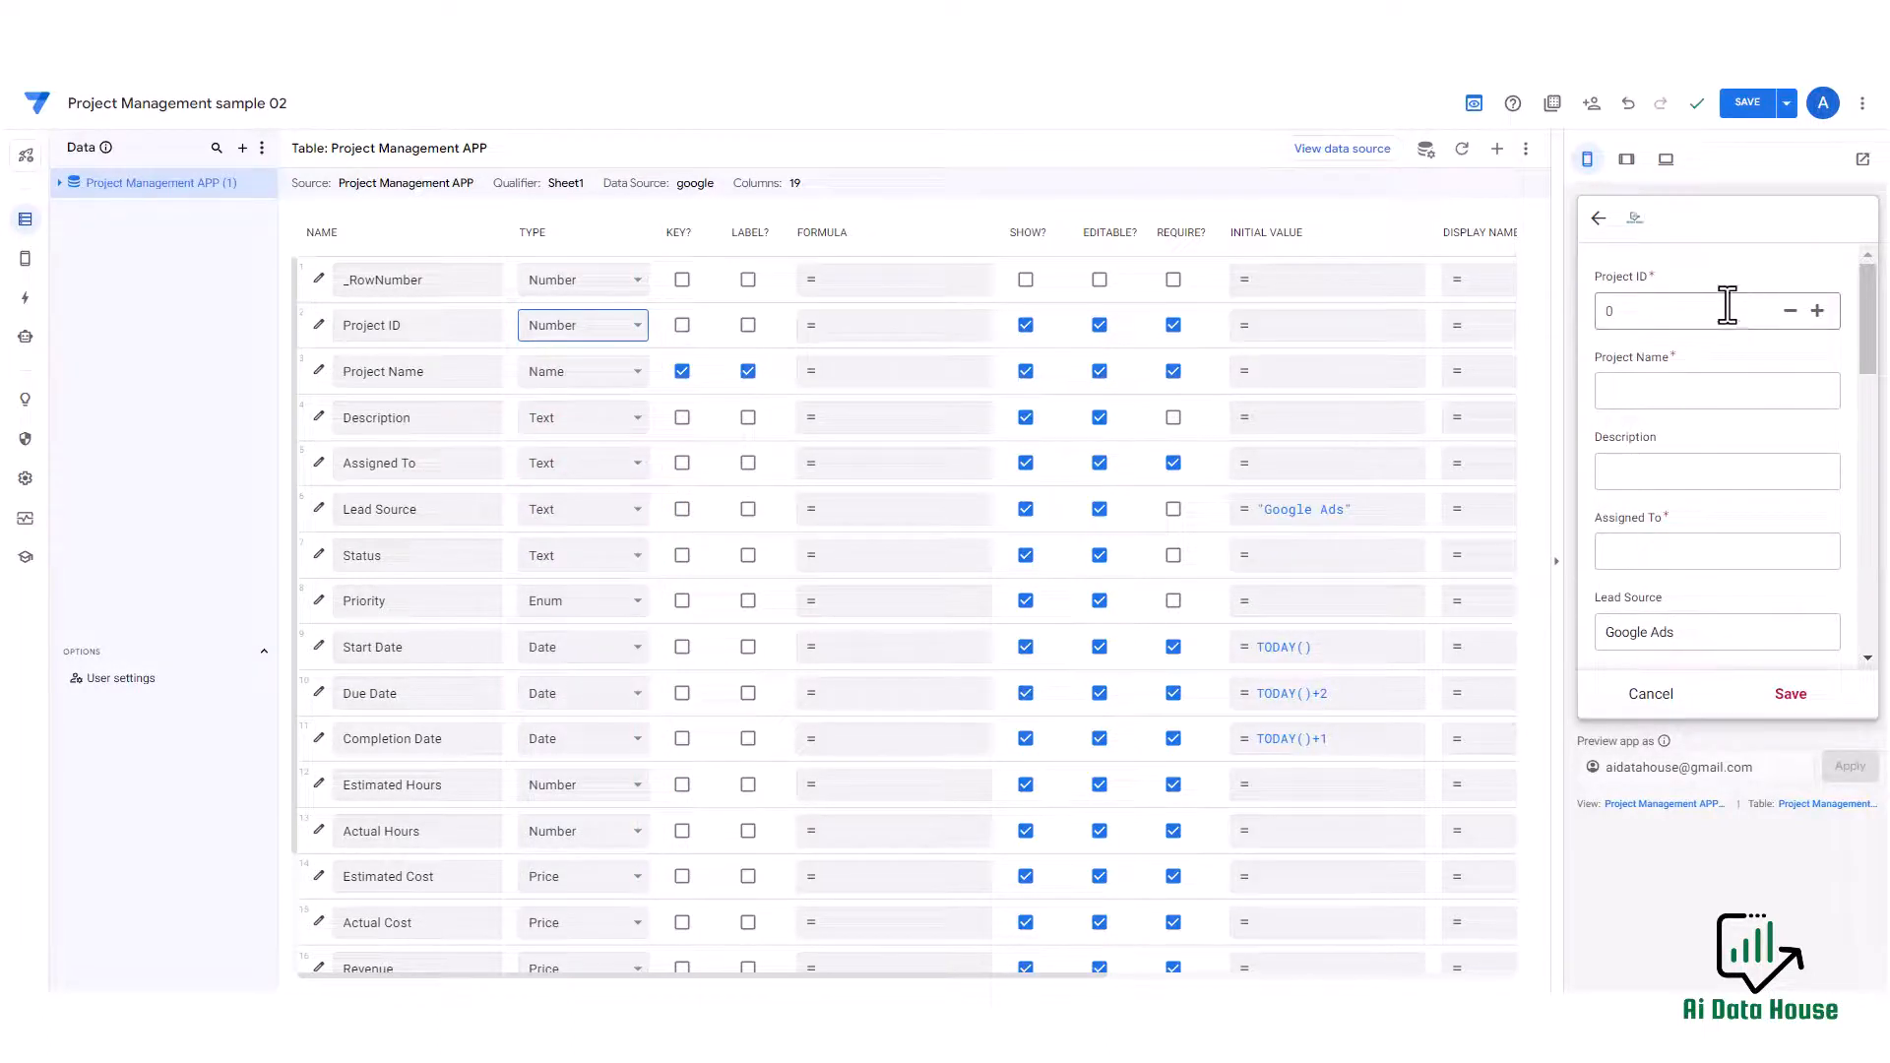
In the Project ID column settings, keep the Auto display mode and set the increase/decrease step to 20.
left_click(318, 325)
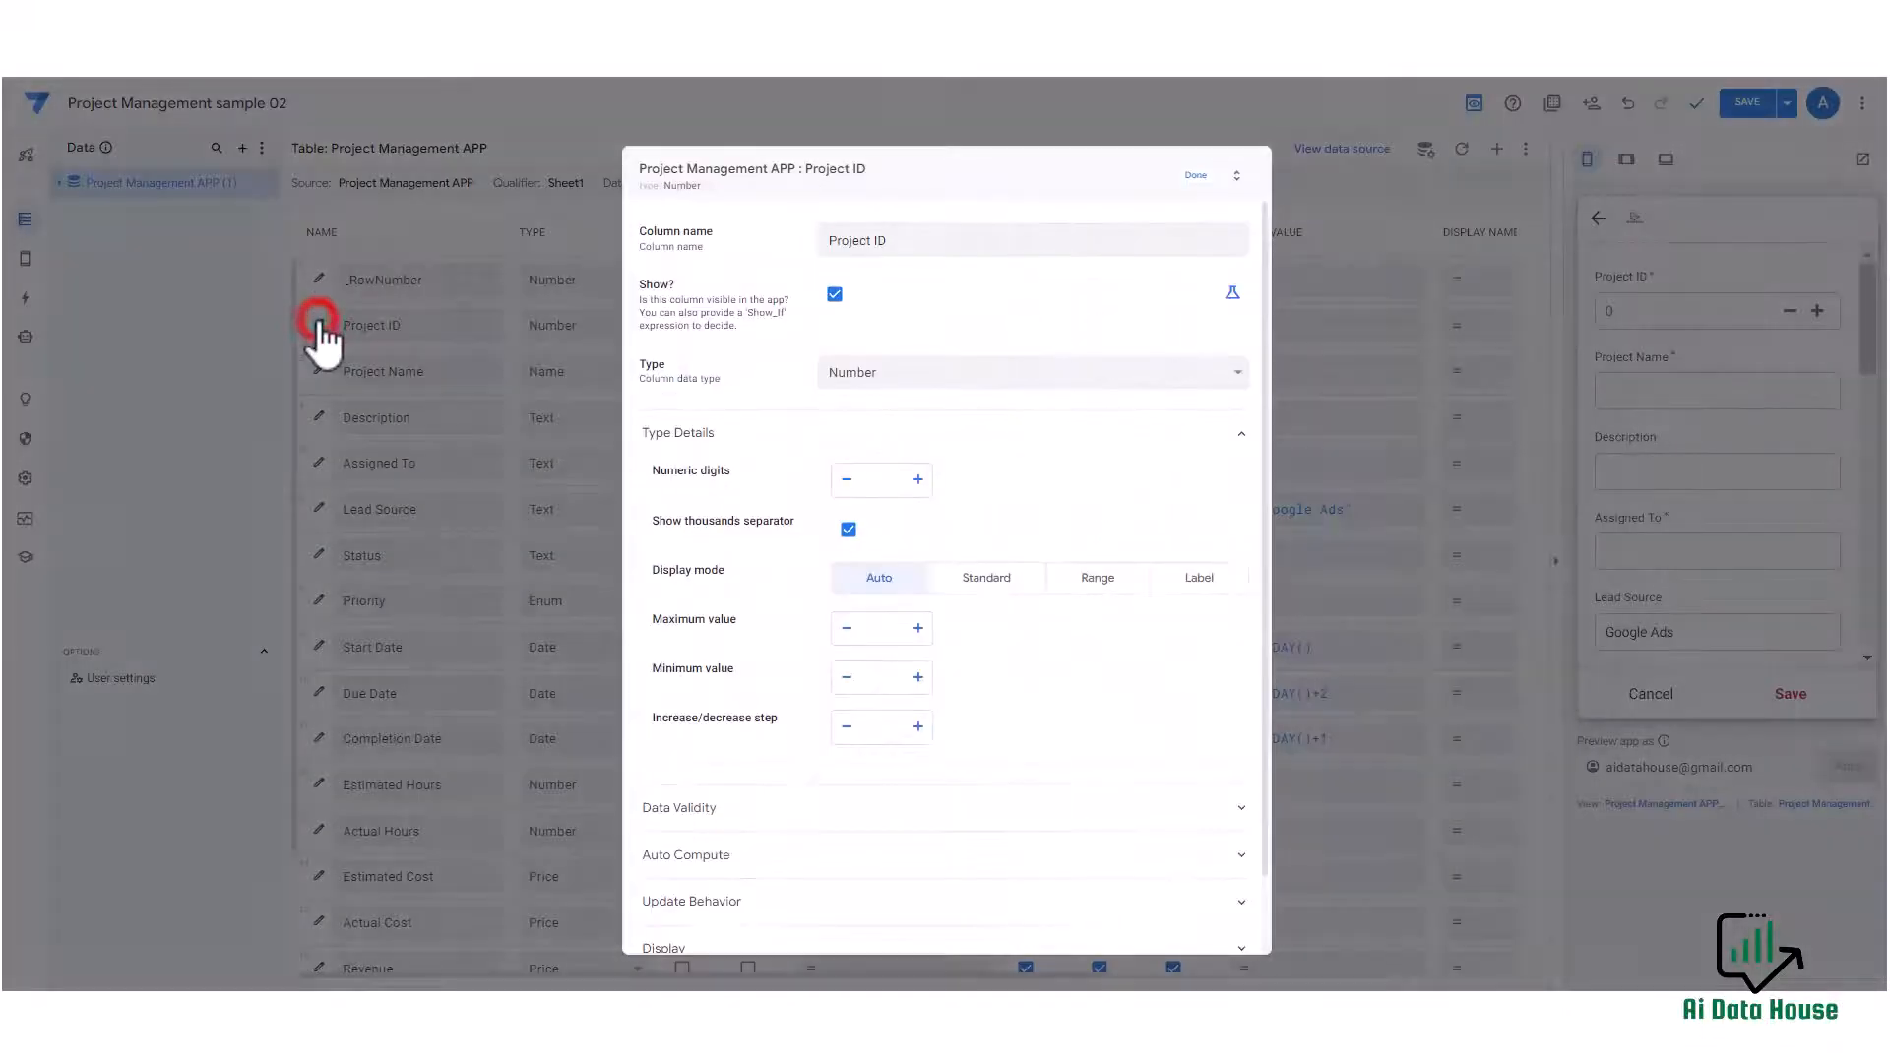
scroll(968, 361, "down", 1)
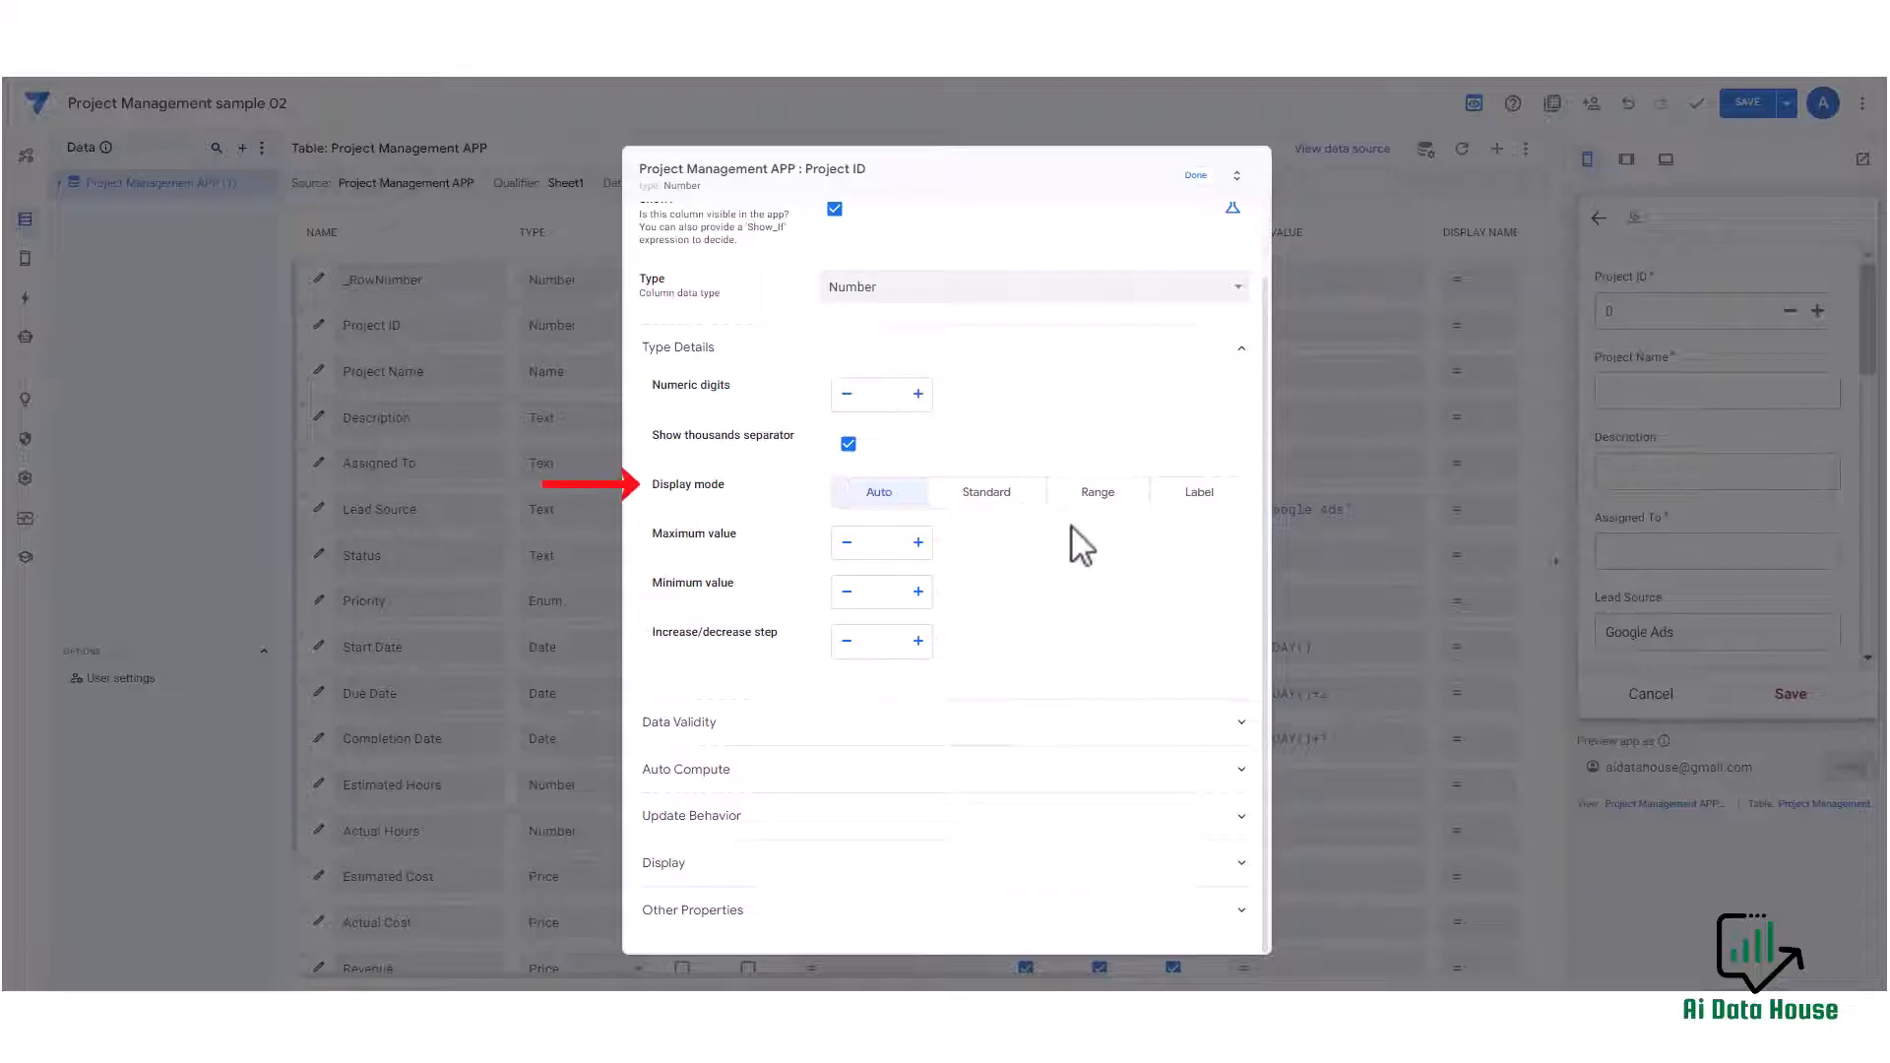
left_click(992, 493)
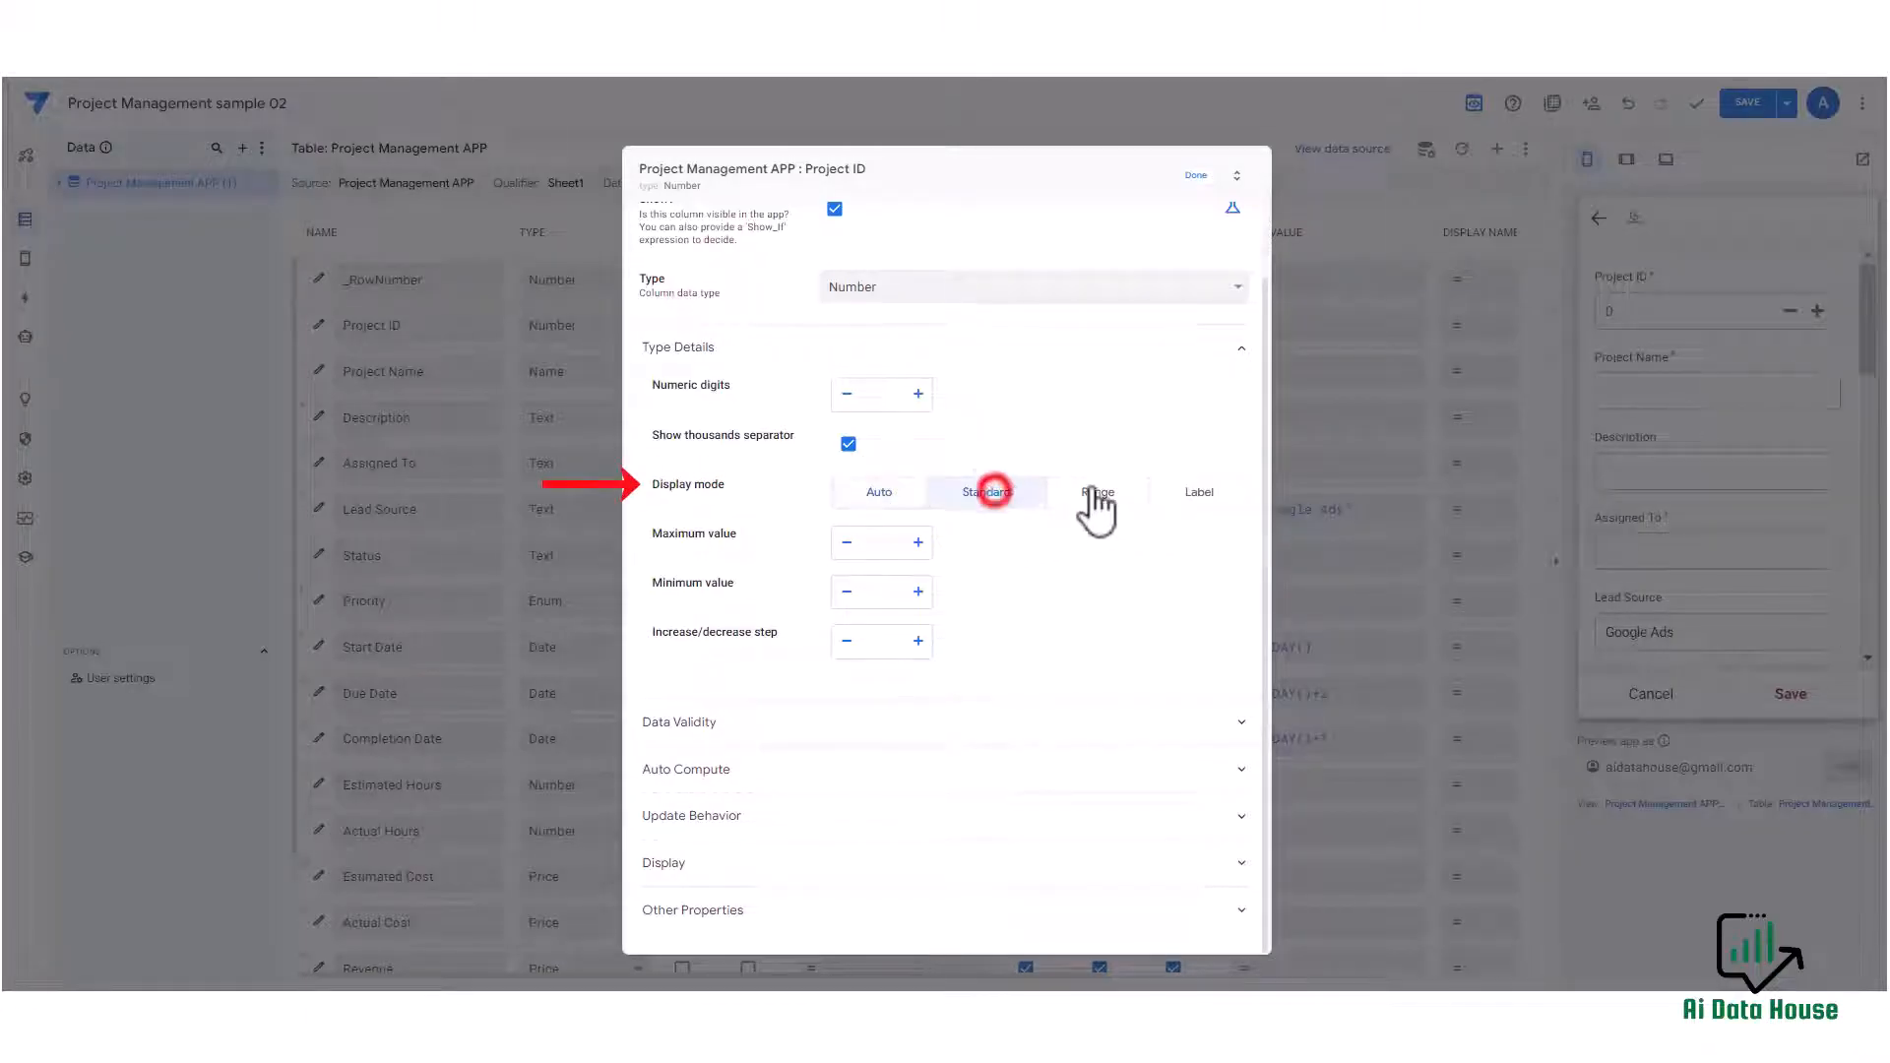
left_click(1107, 493)
left_click(1201, 493)
left_click(882, 494)
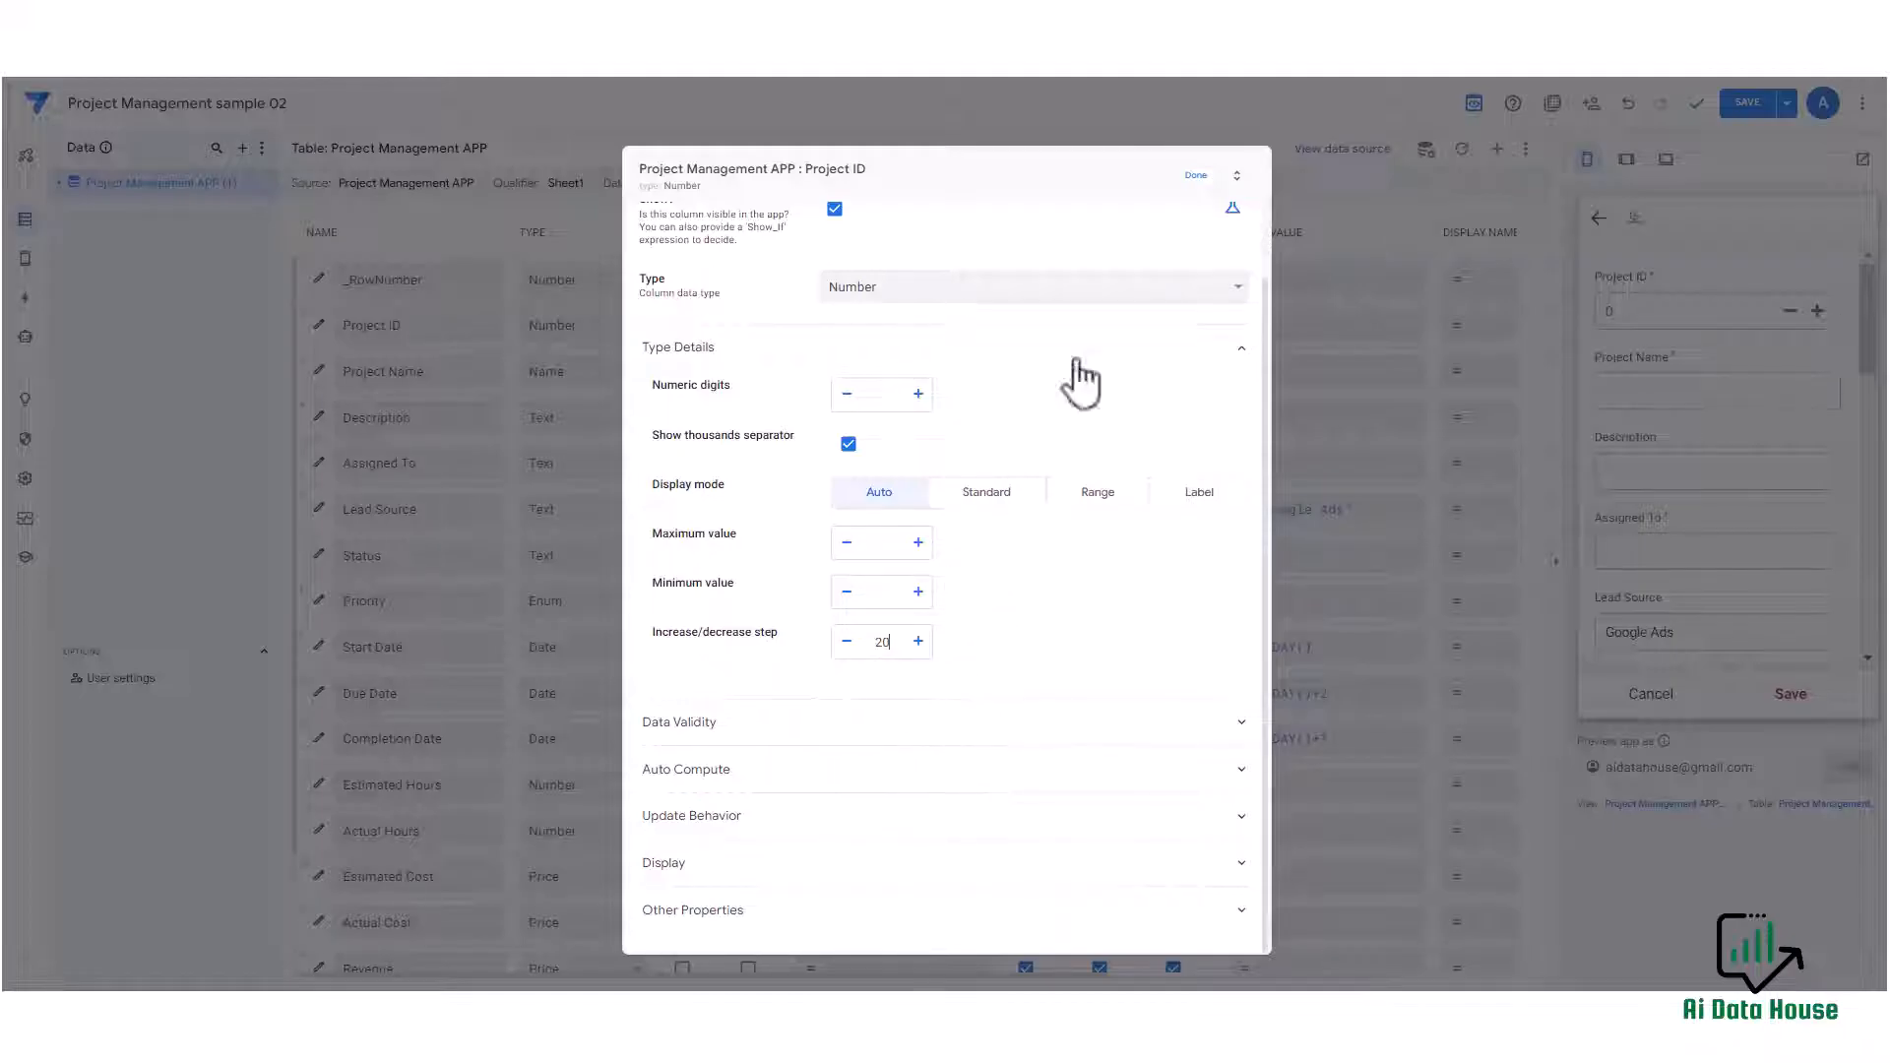
left_click(1196, 175)
Test the Project ID stepper in the preview form by incrementing its value.
left_click(1816, 312)
left_click(1817, 312)
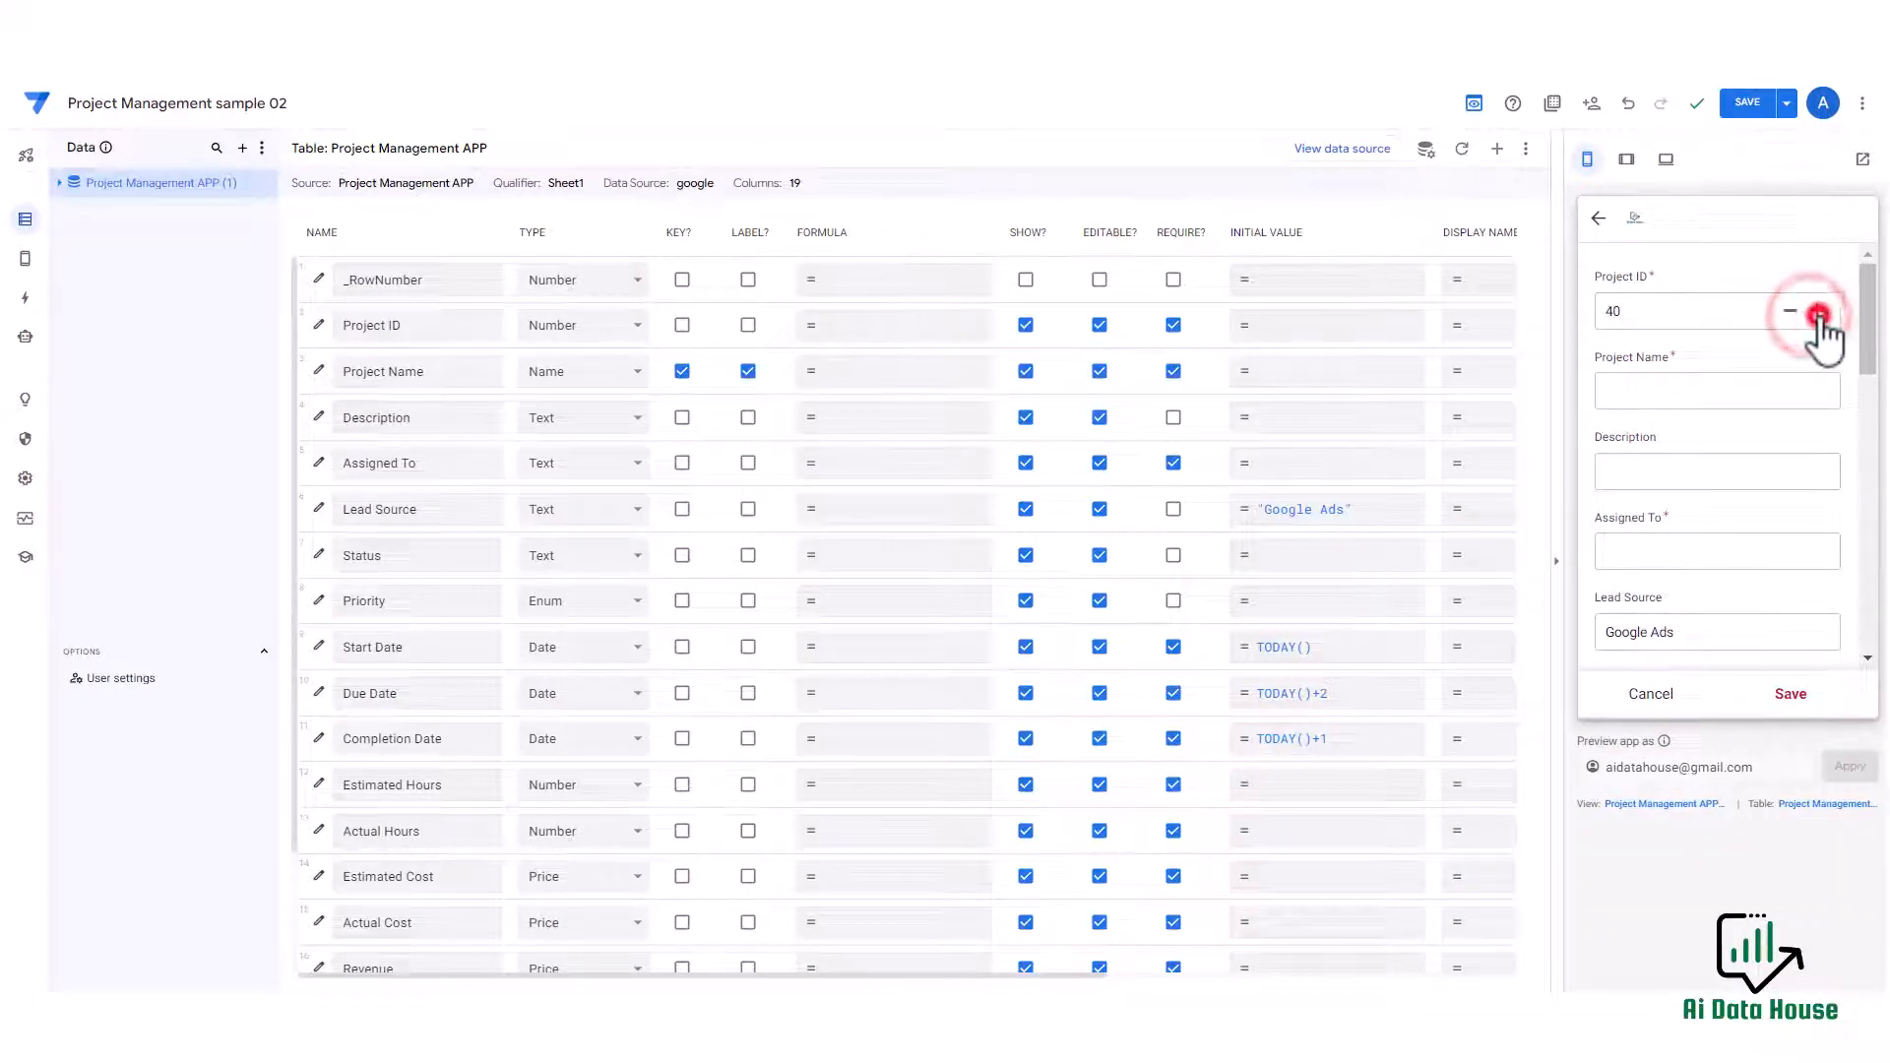
left_click(1816, 312)
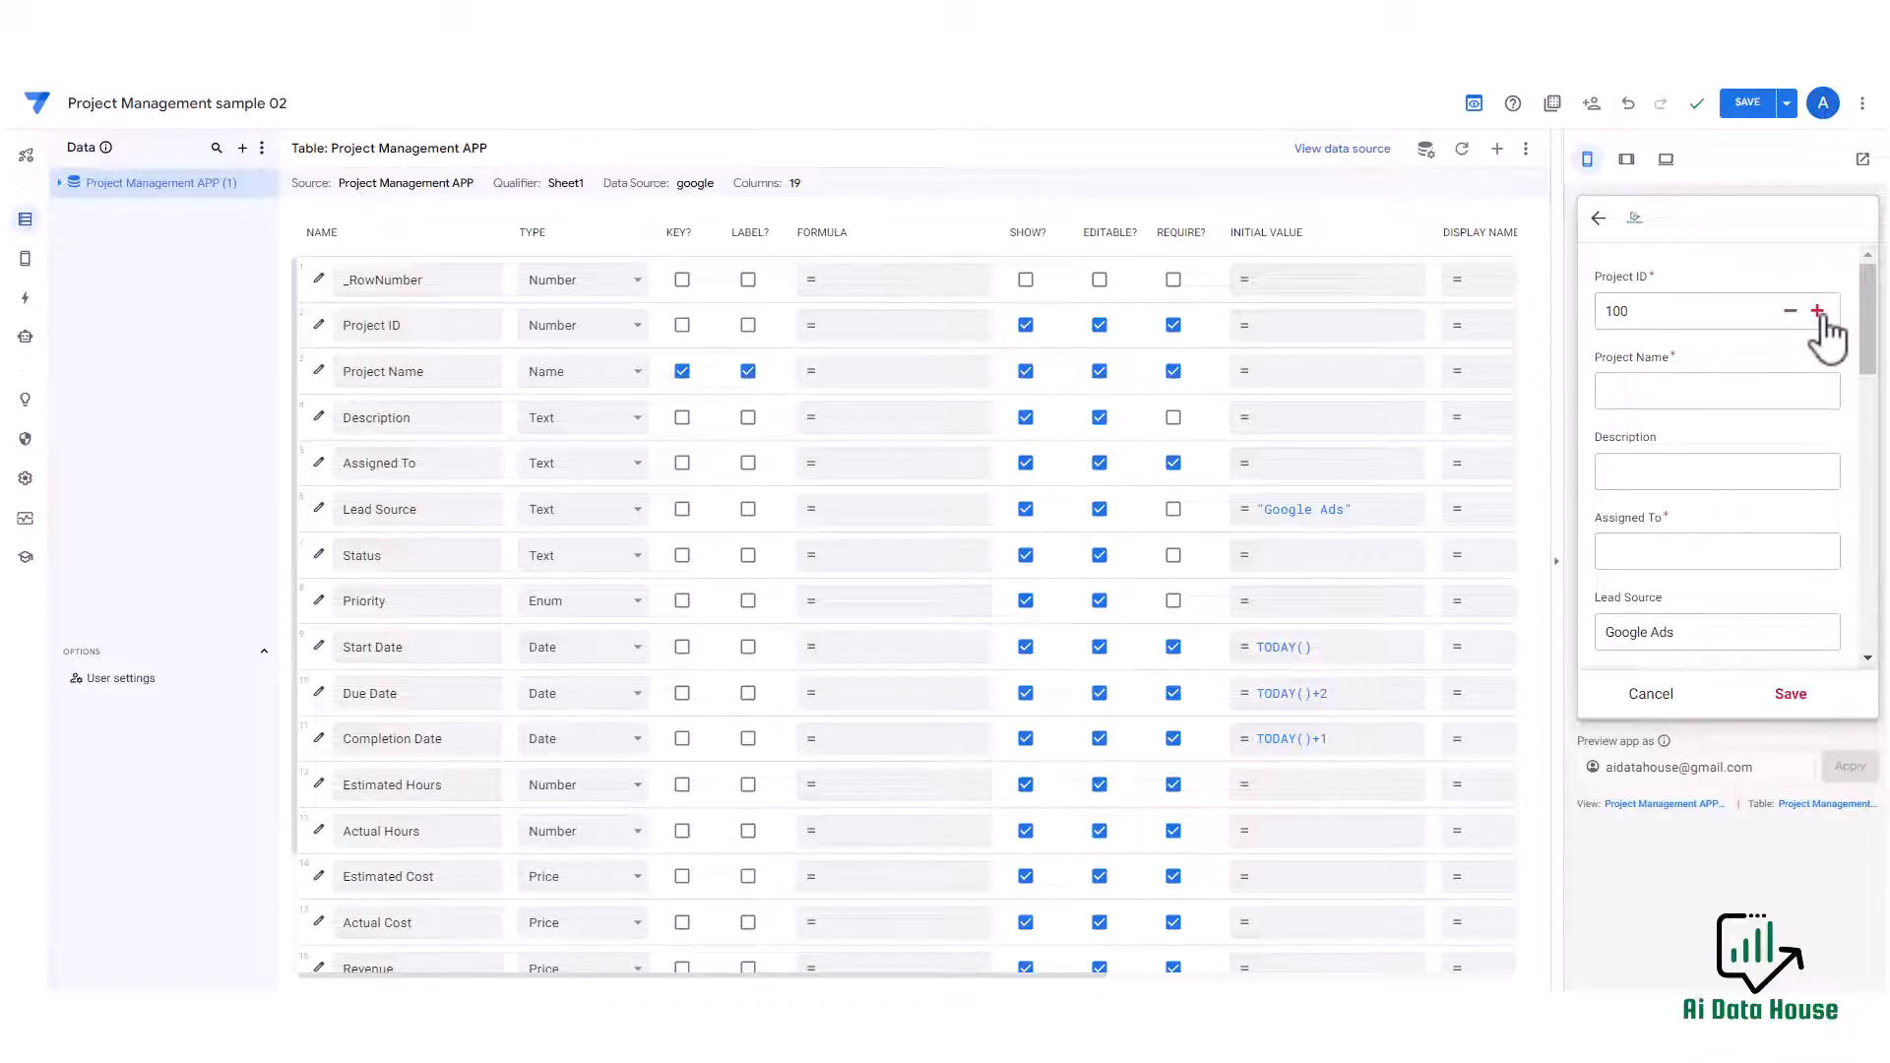
Change the Assigned To column's type to Enum.
scroll(1774, 355, "down", 1)
left_click(1691, 429)
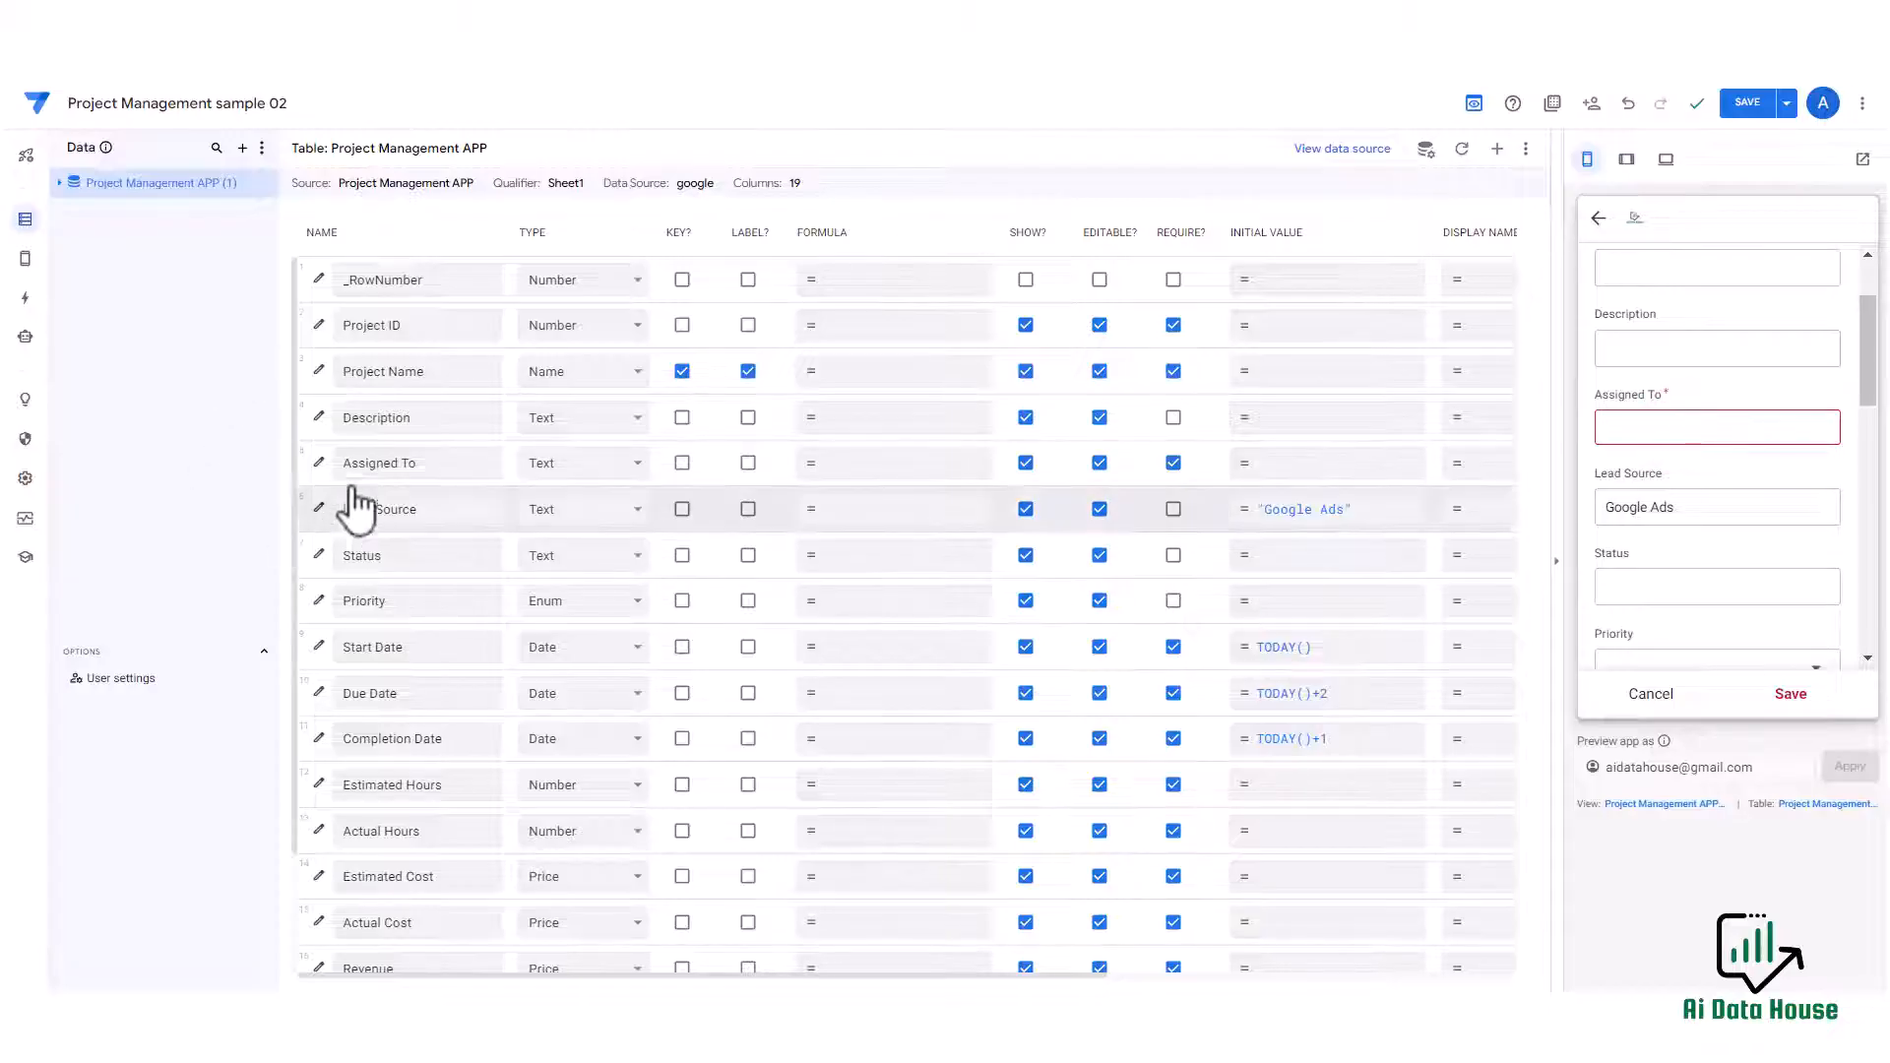
left_click(589, 462)
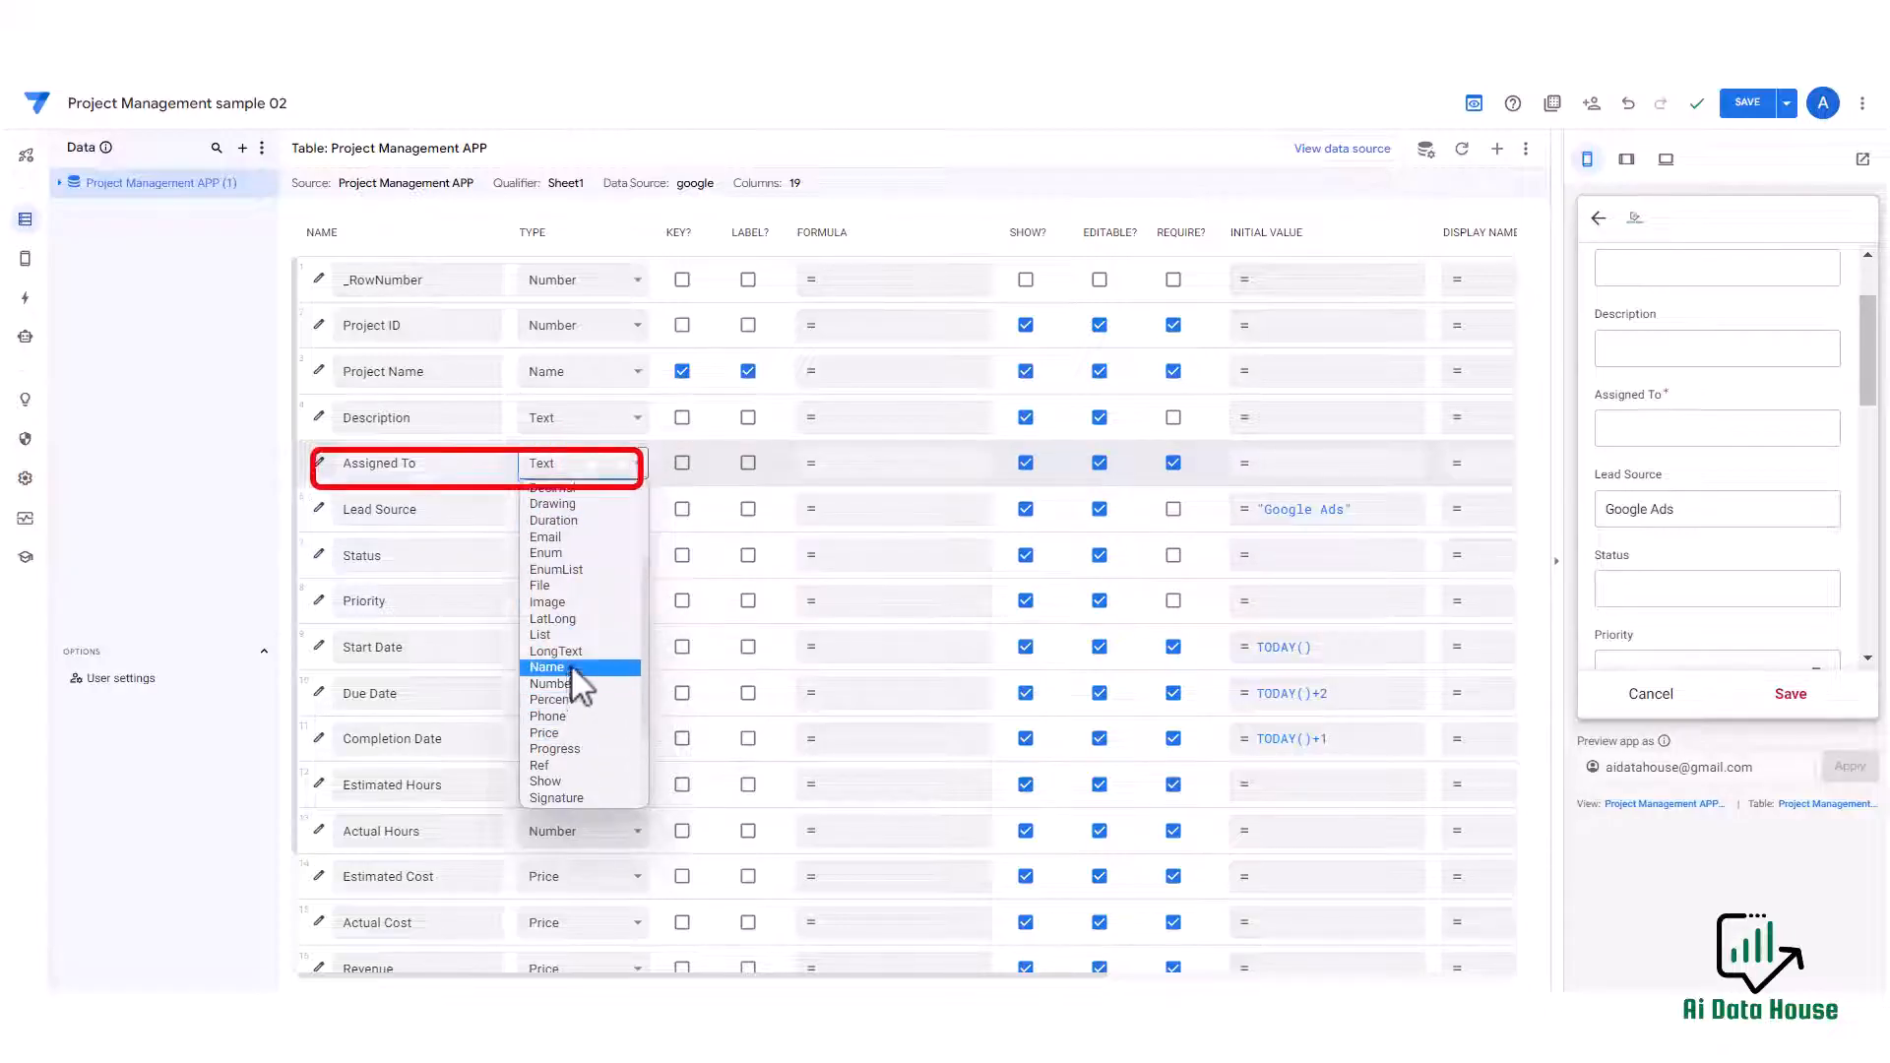
left_click(569, 555)
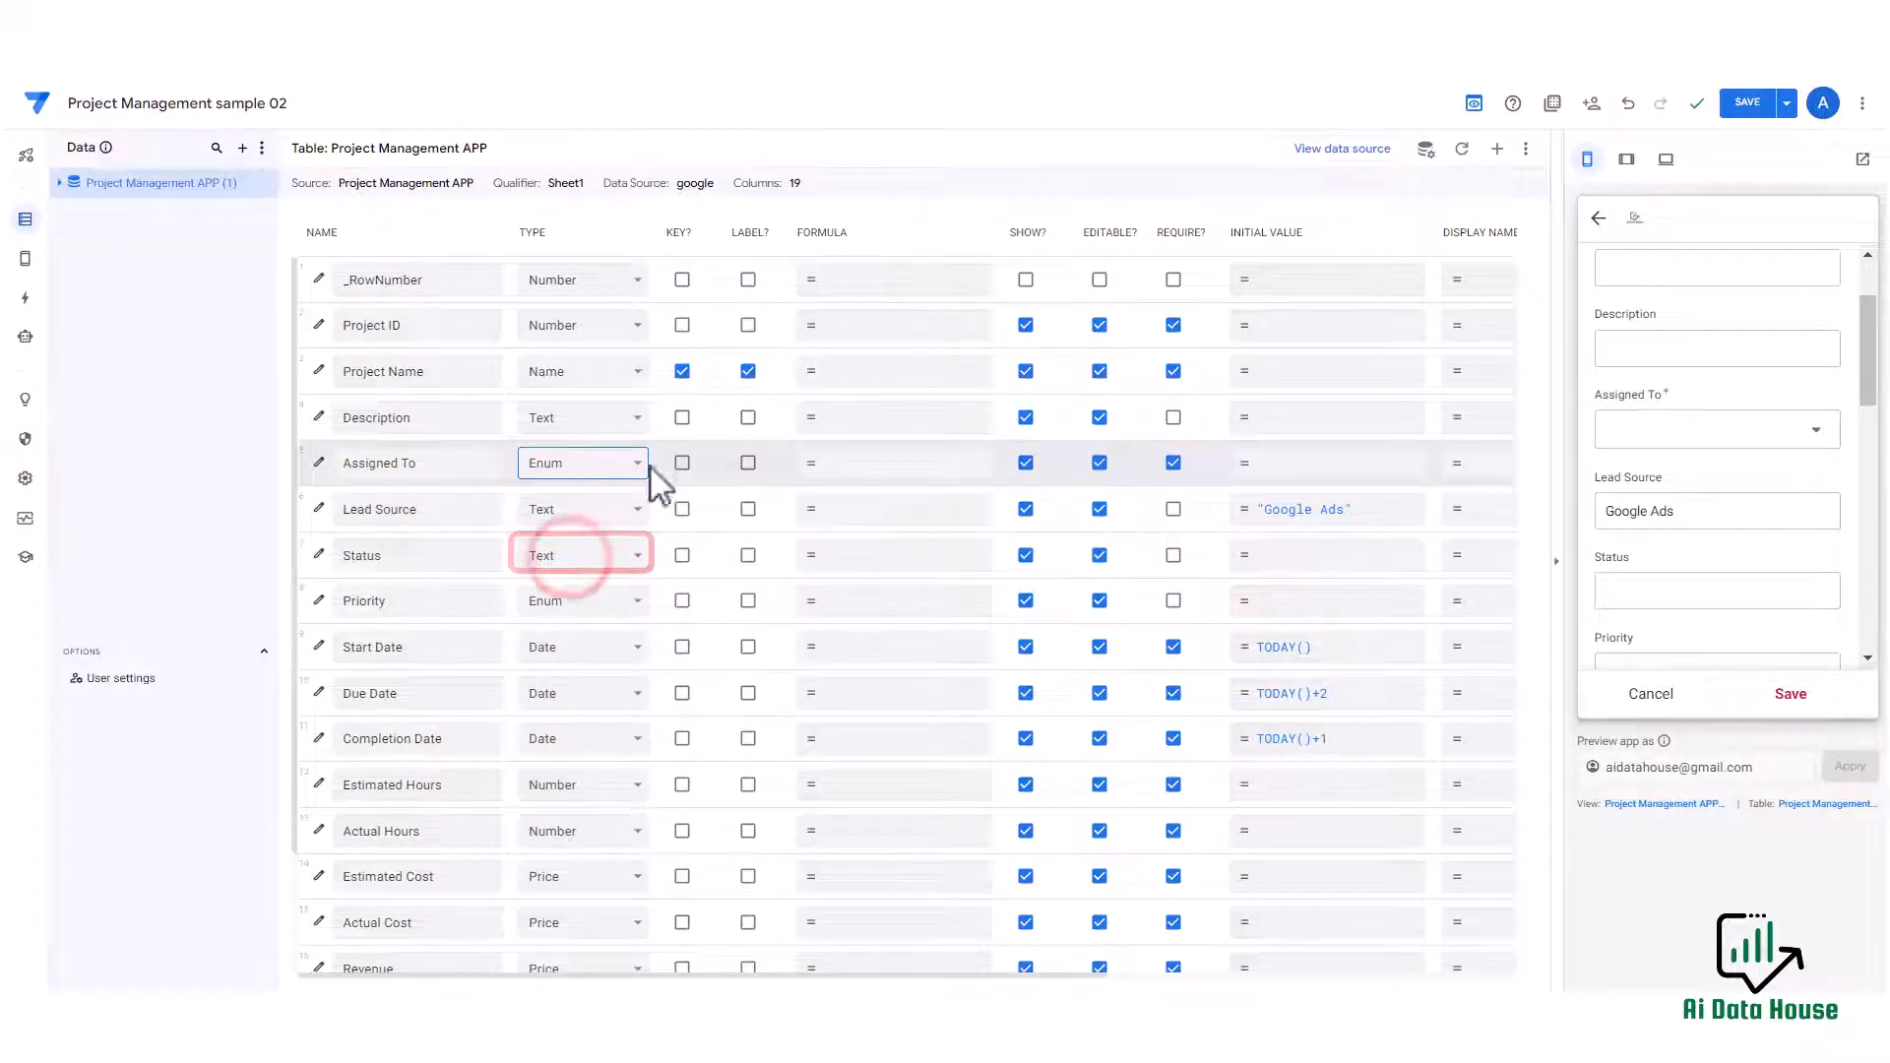
Open the Assigned To dropdown in the preview form to check its options.
left_click(1732, 433)
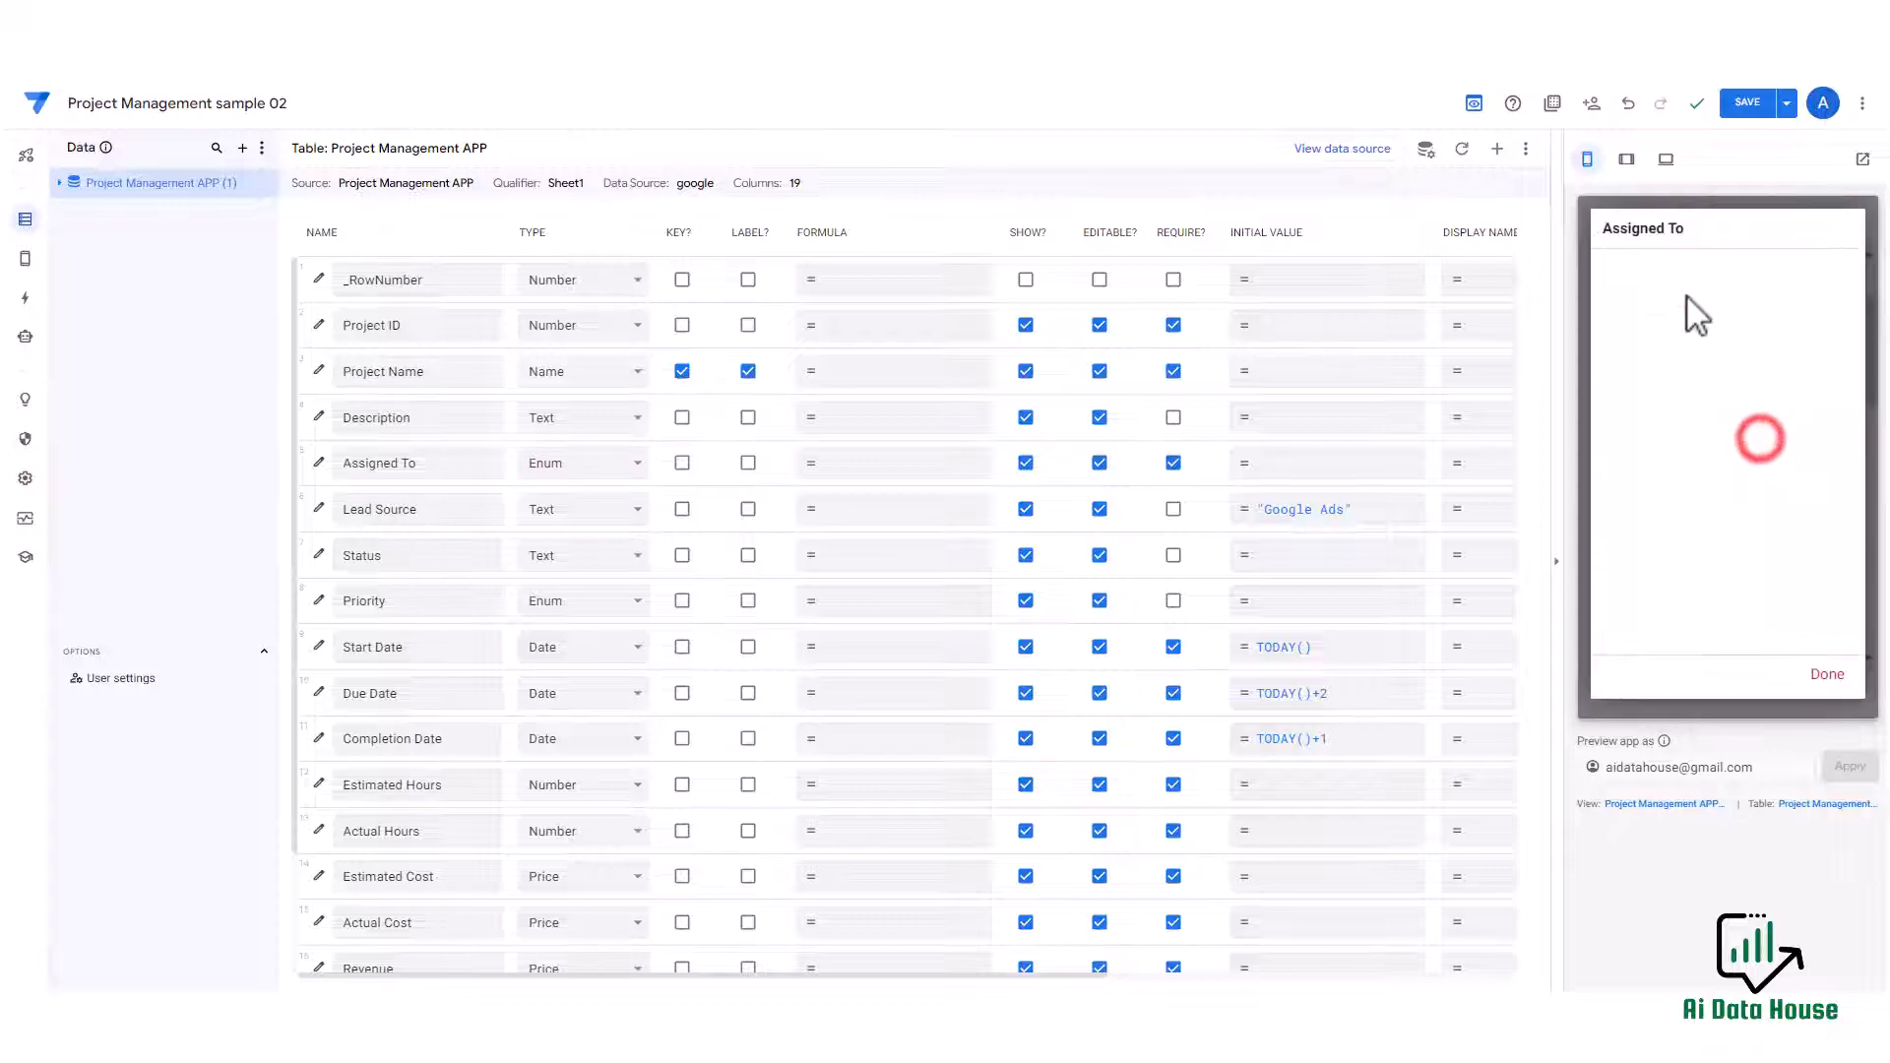
left_click(1825, 675)
left_click(1711, 448)
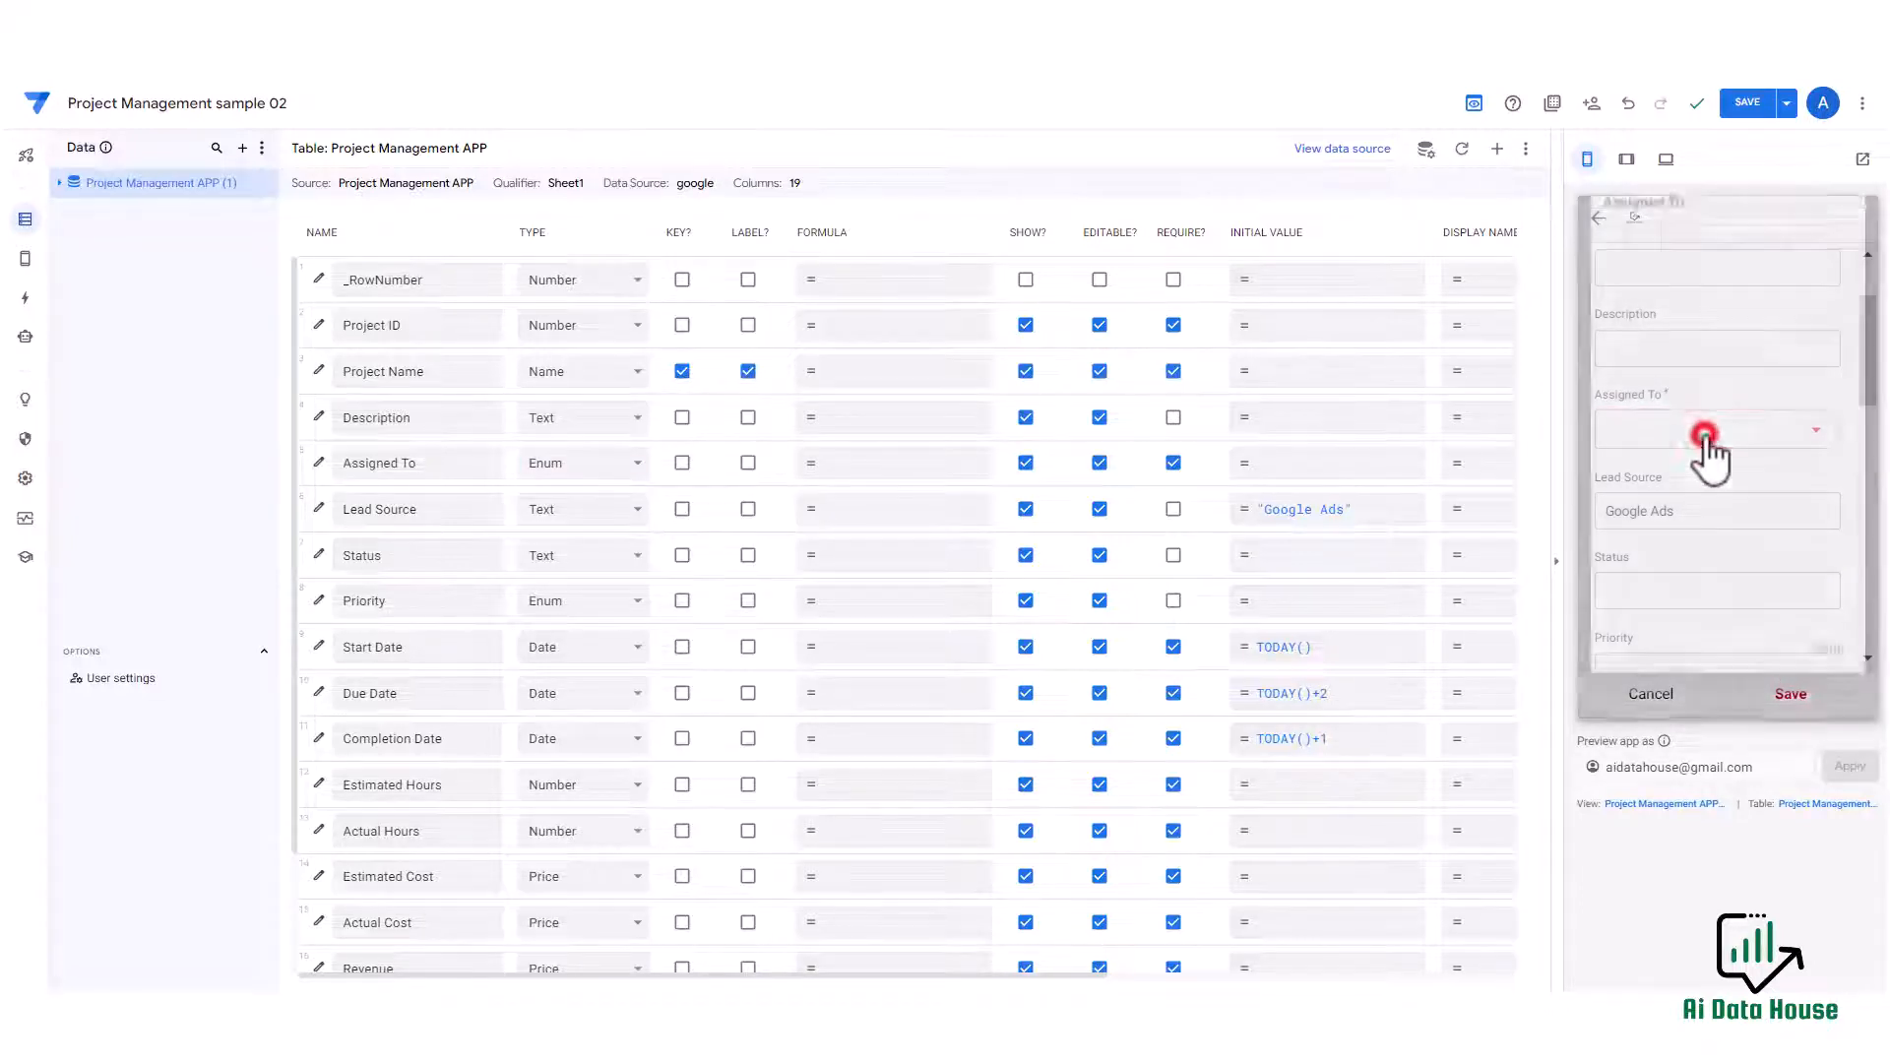
left_click(1827, 682)
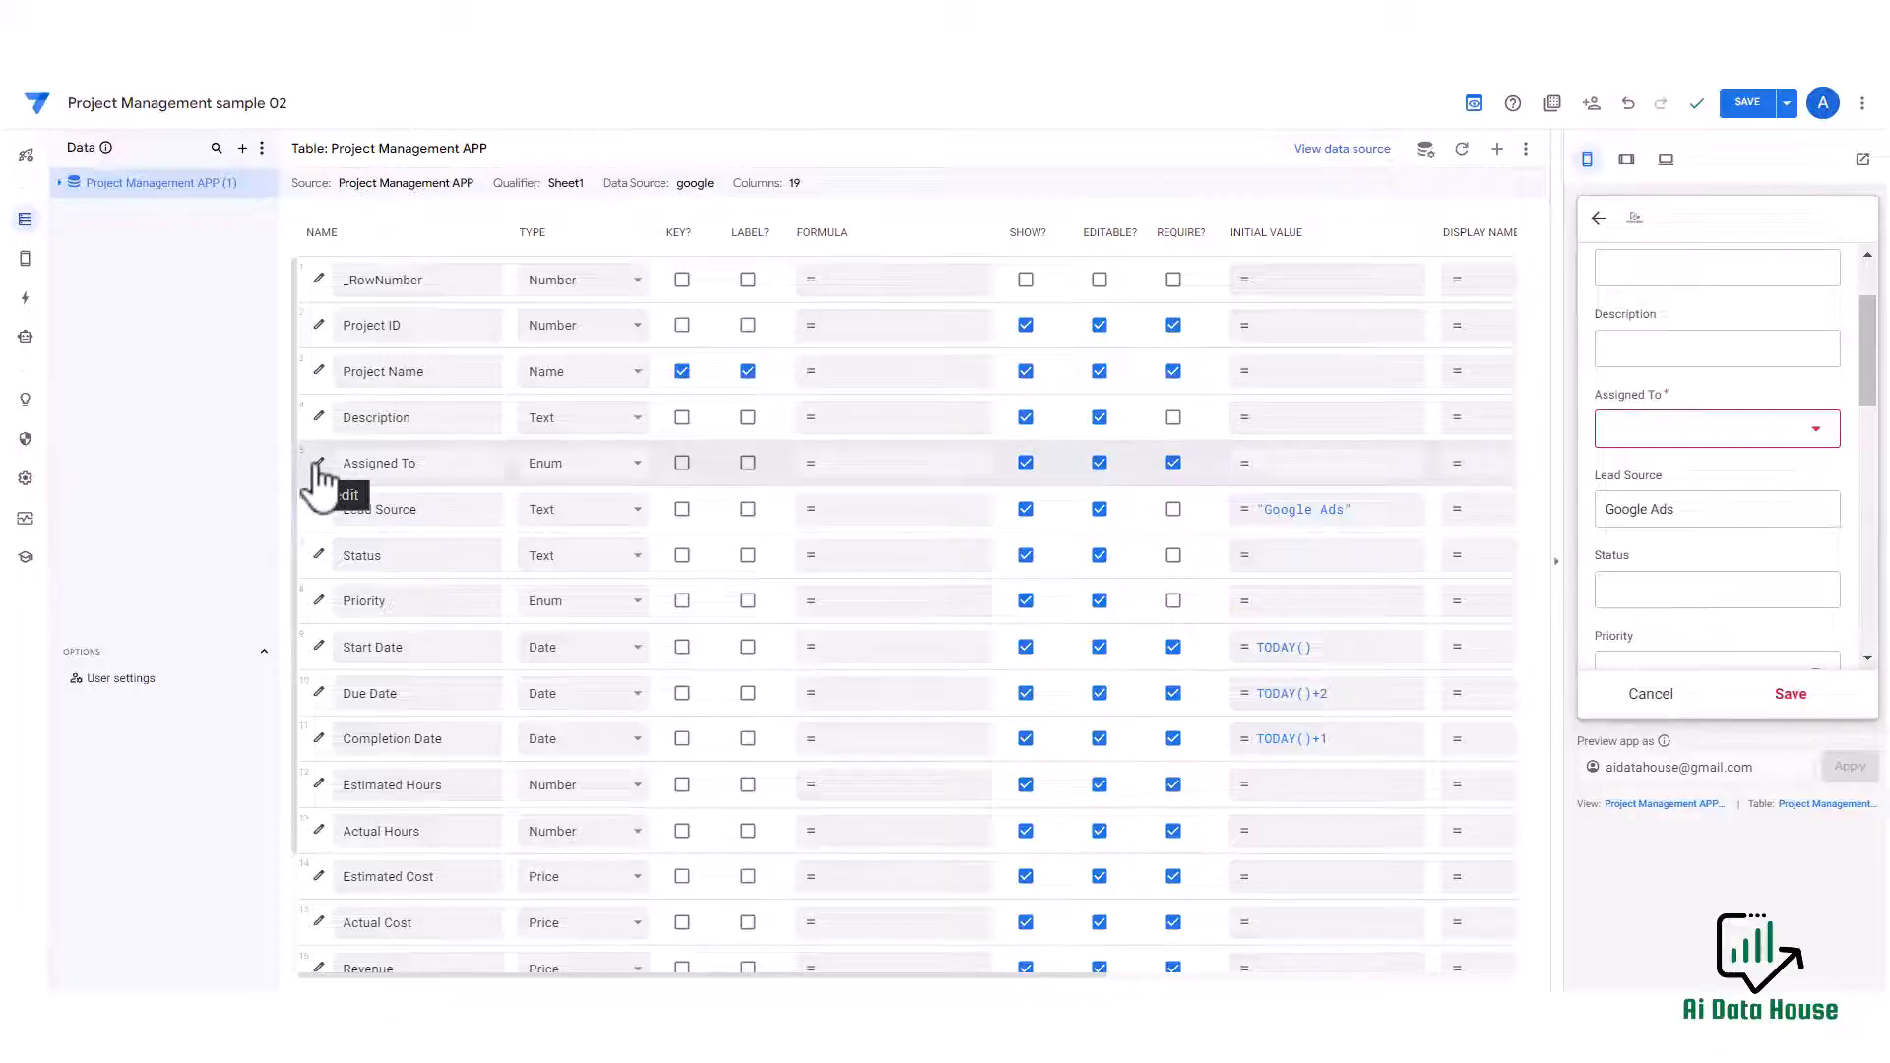
Add the enum values person 1, person 2 and person 3 to Assigned To and allow other values.
left_click(318, 463)
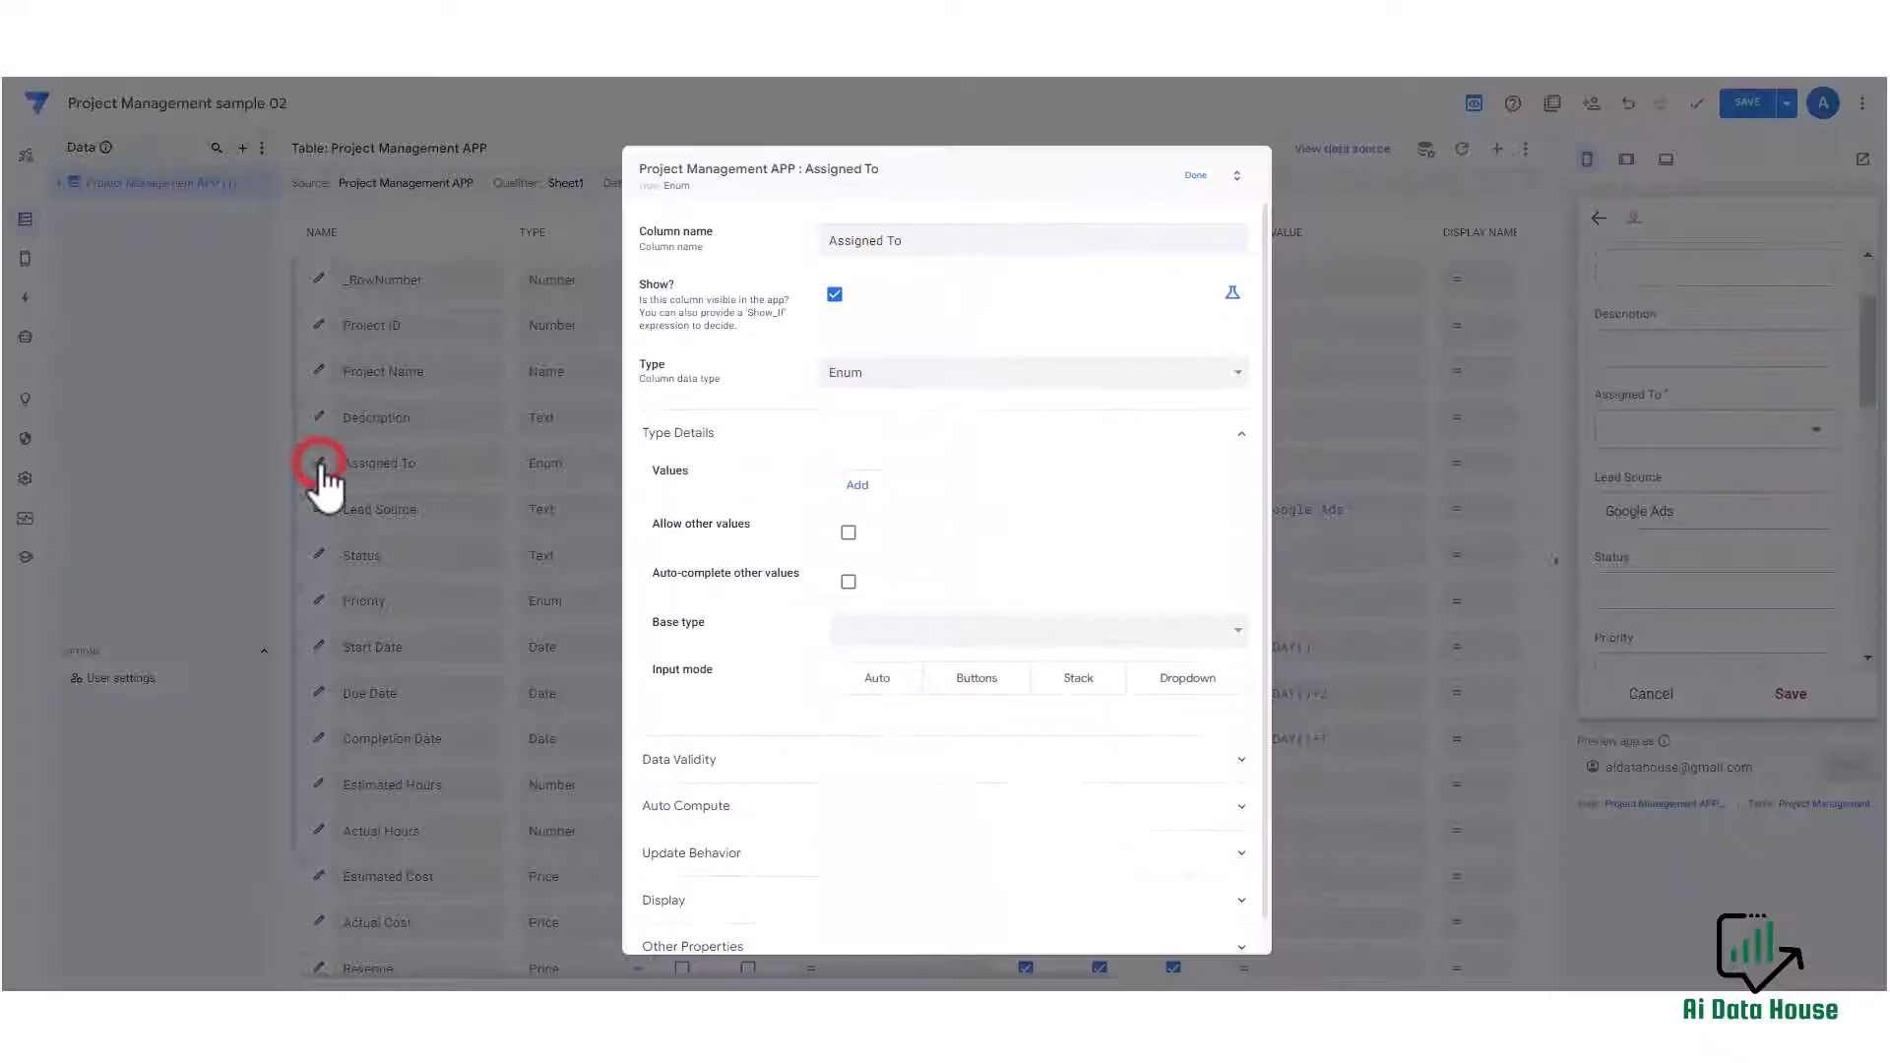
left_click(858, 483)
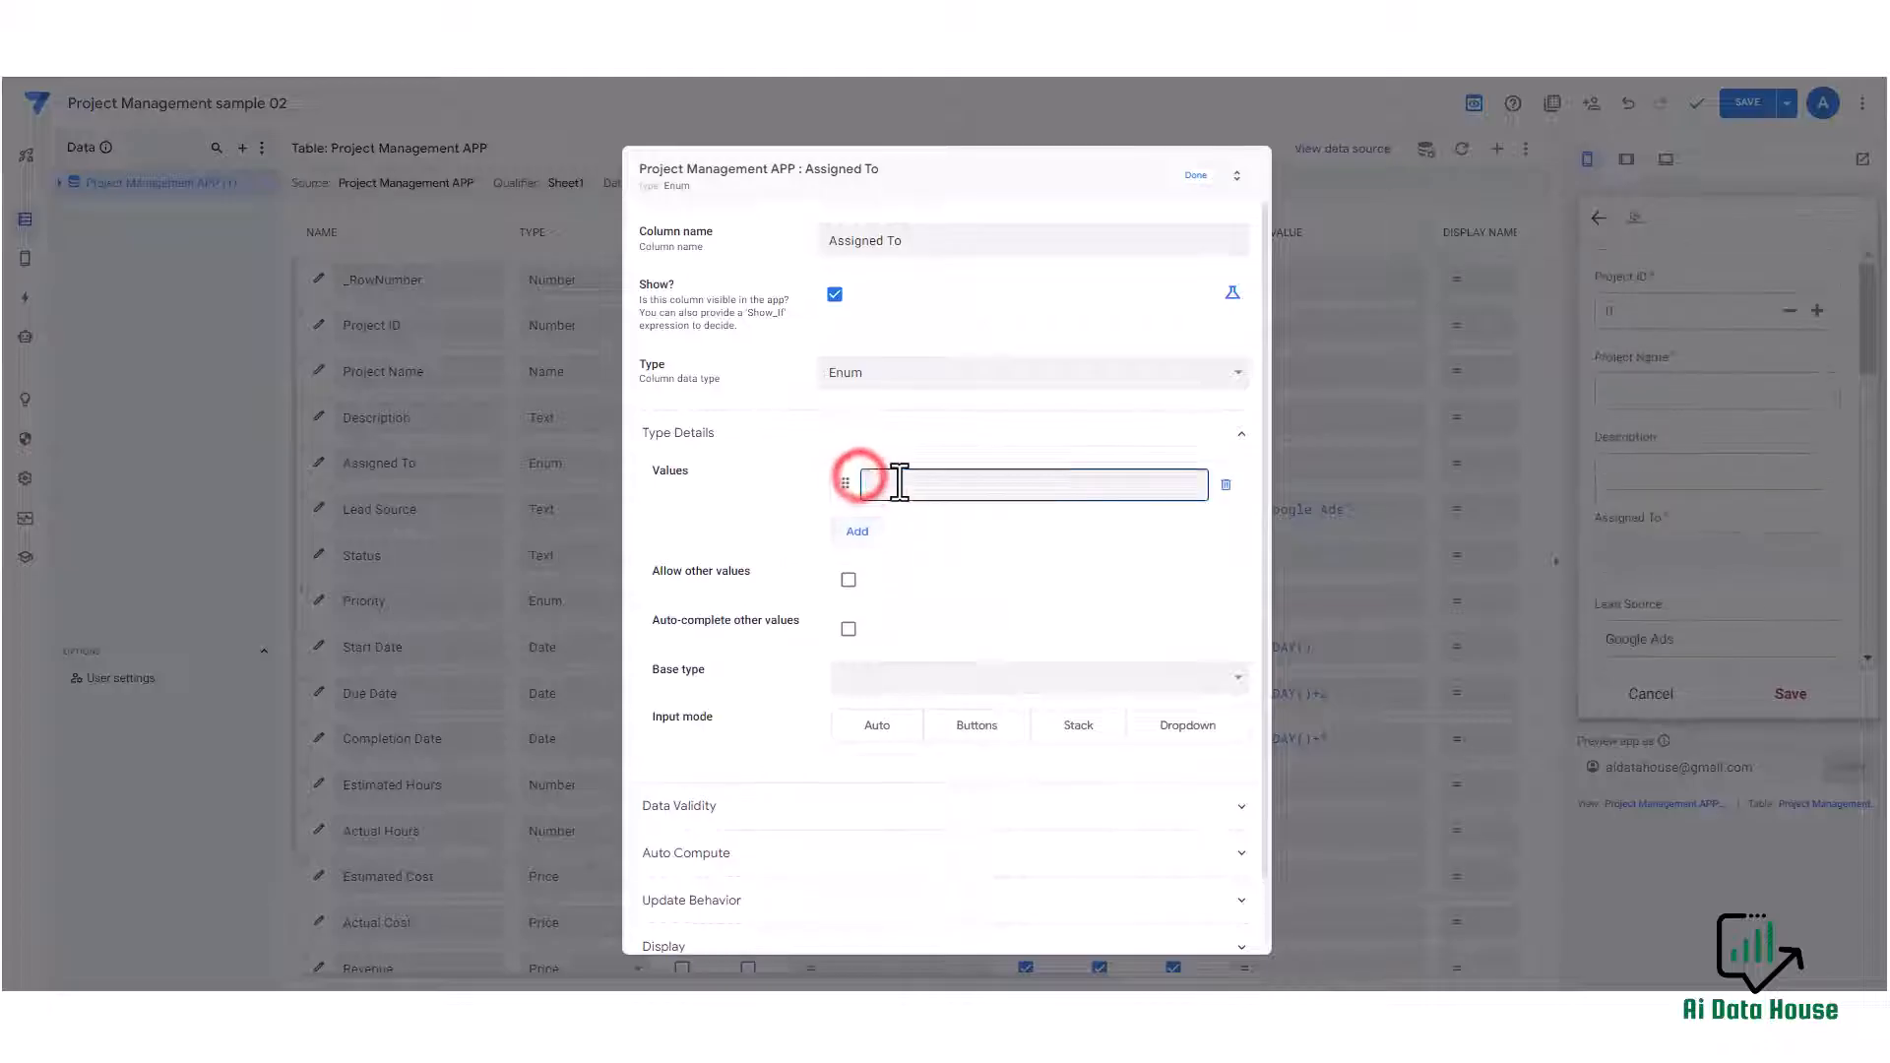
left_click(888, 485)
type("person 1")
left_click(865, 543)
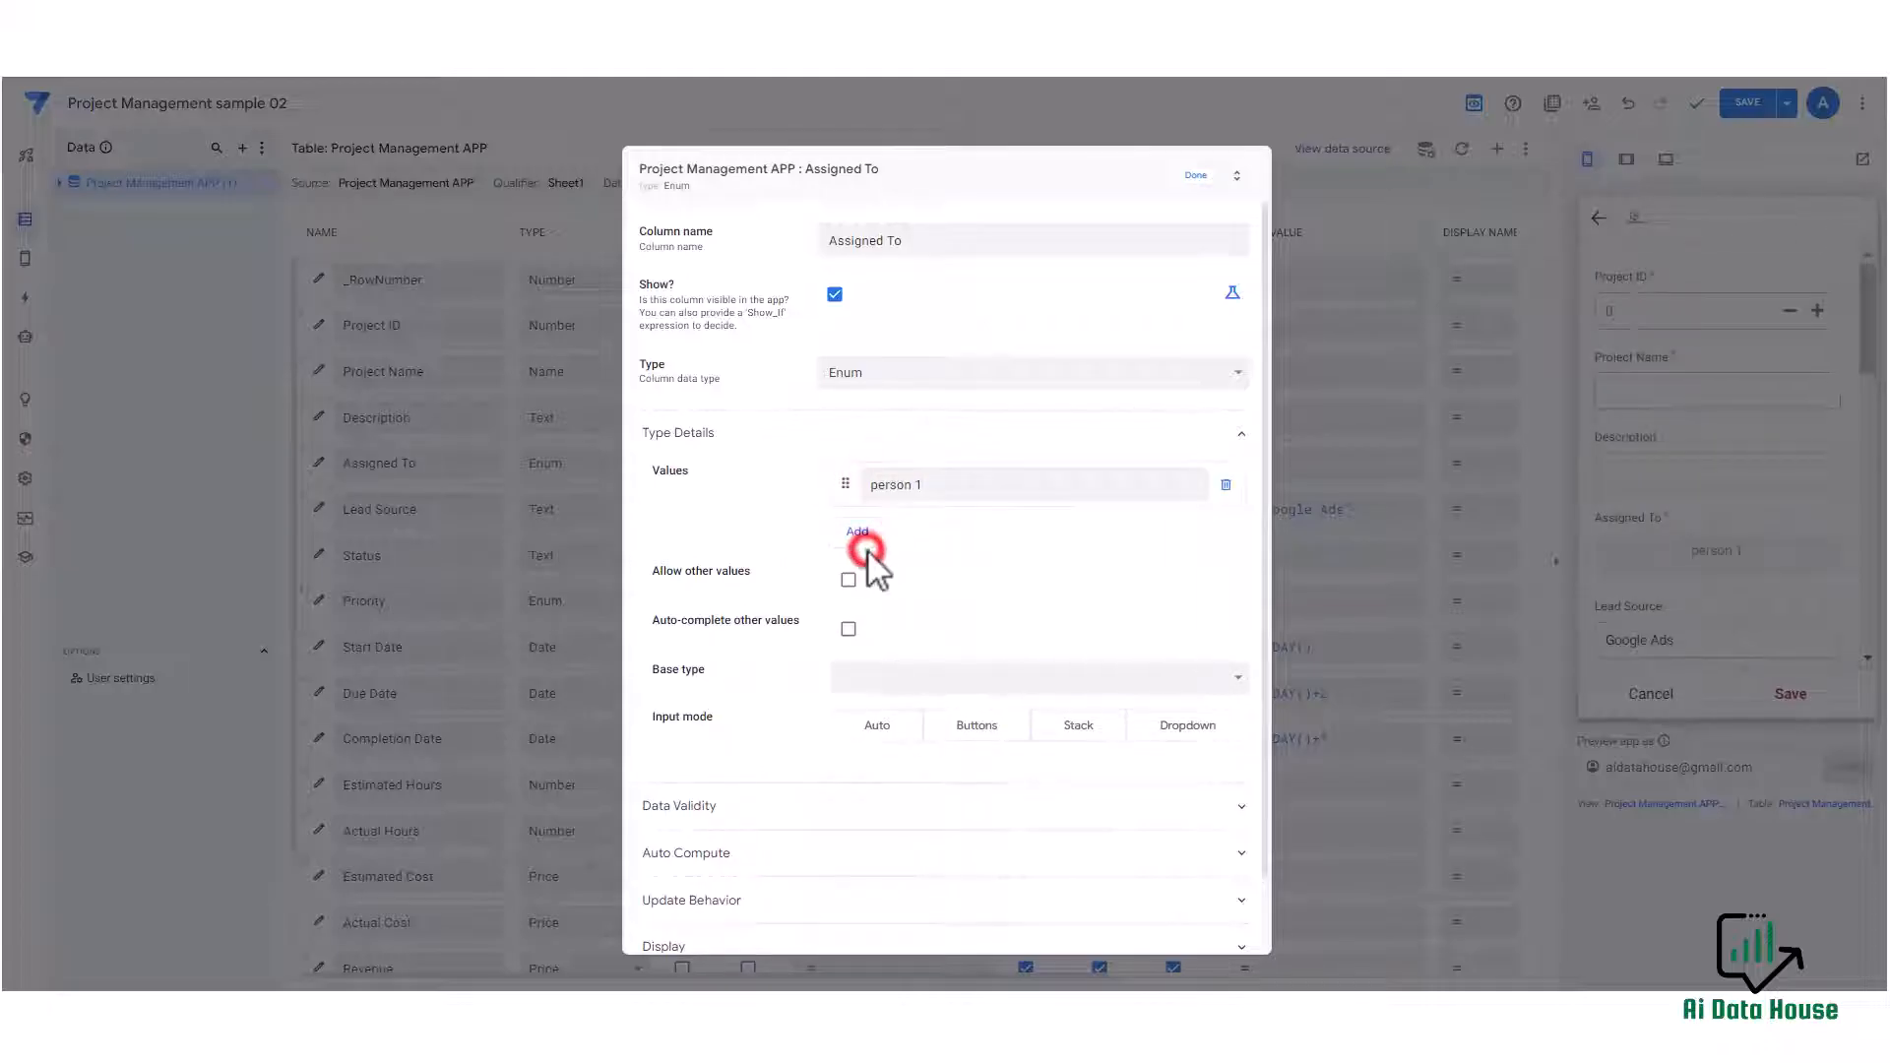
left_click(916, 529)
type("person 2")
left_click(859, 575)
left_click(953, 559)
type("person 3")
scroll(953, 557, "down", 1)
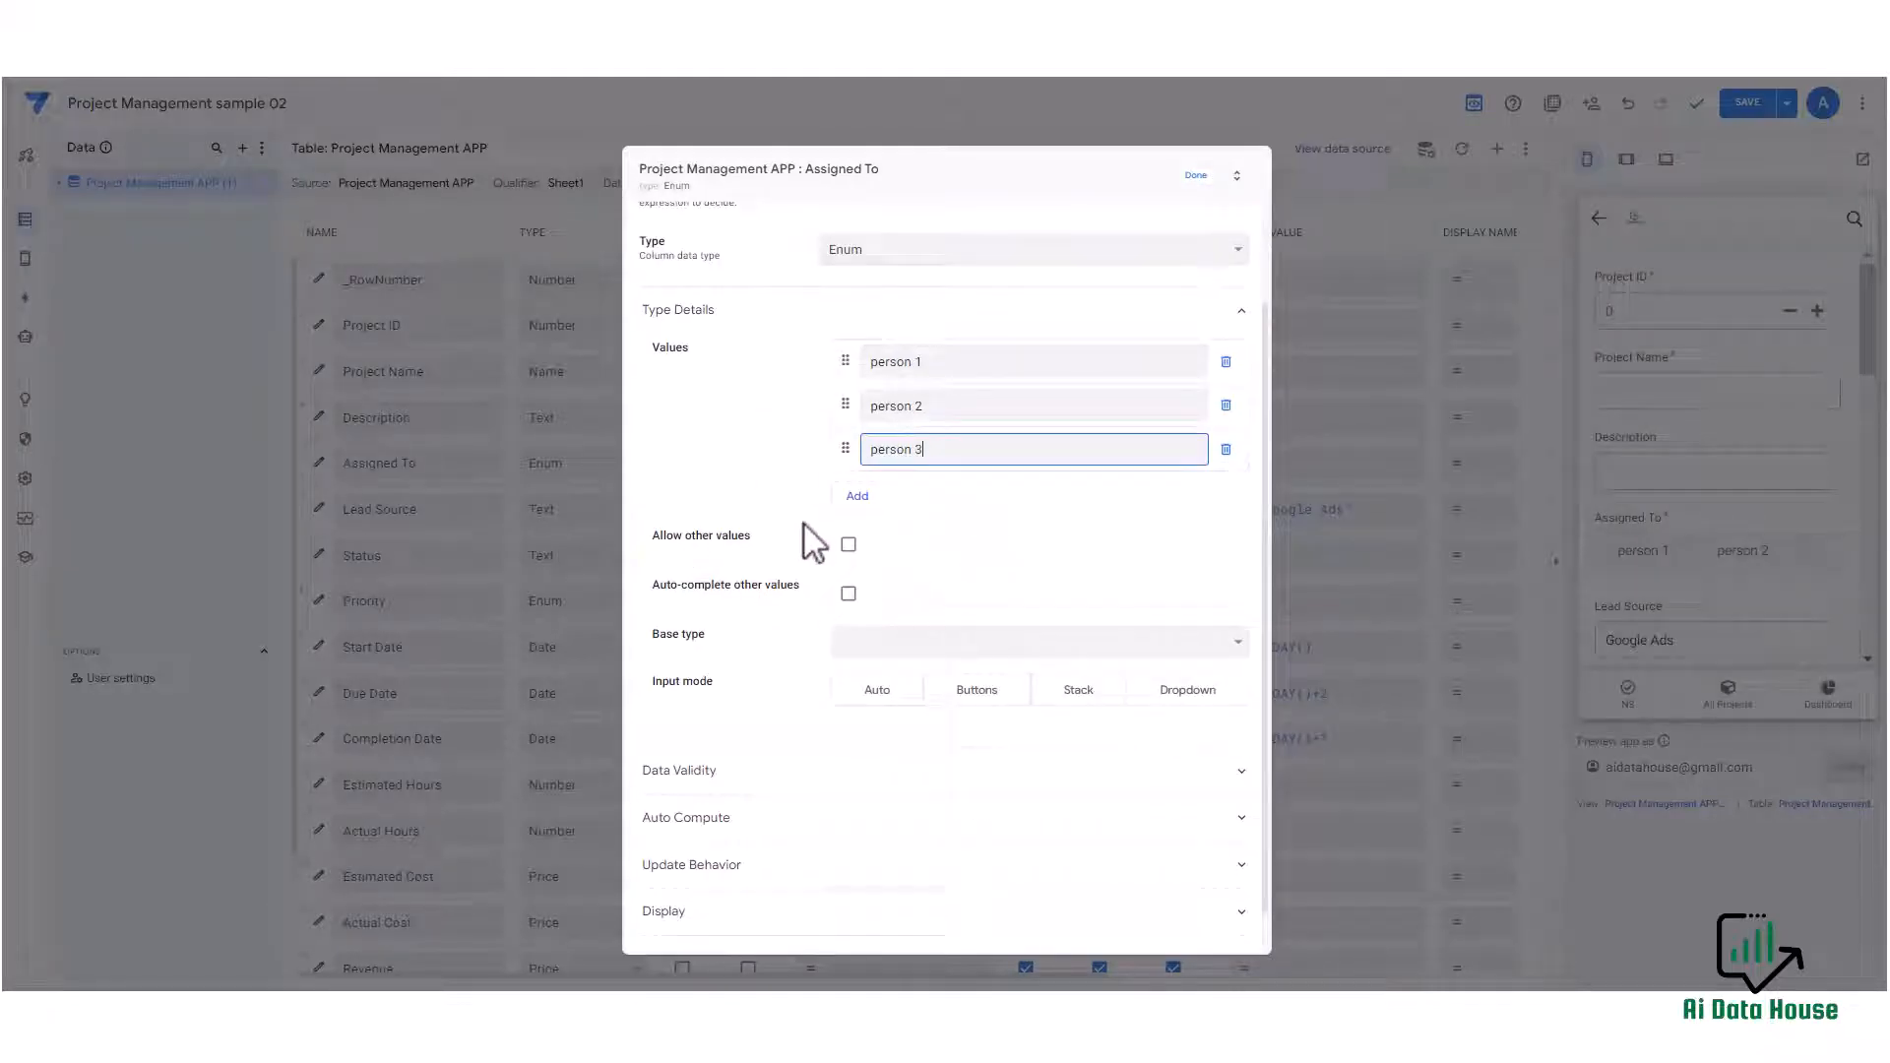
left_click(848, 545)
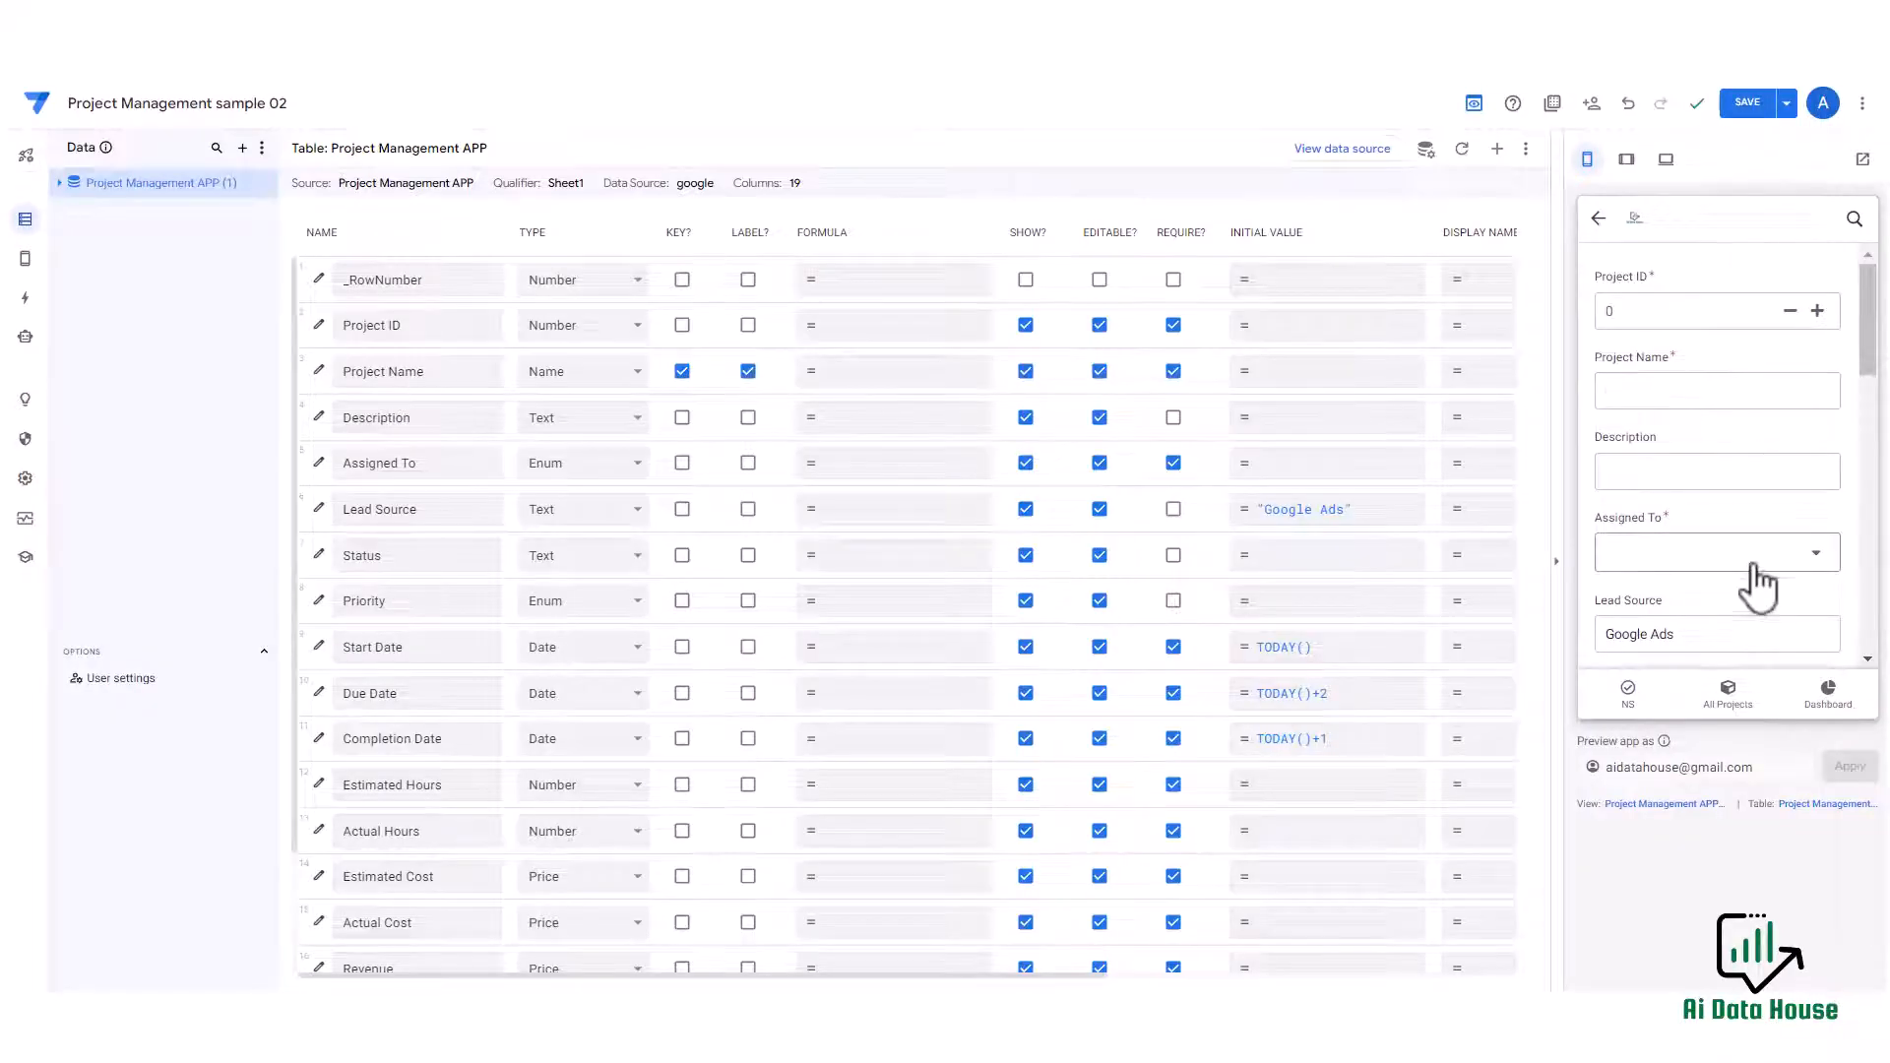
Enter a new Assigned To value, person 04, in the preview form.
left_click(1764, 553)
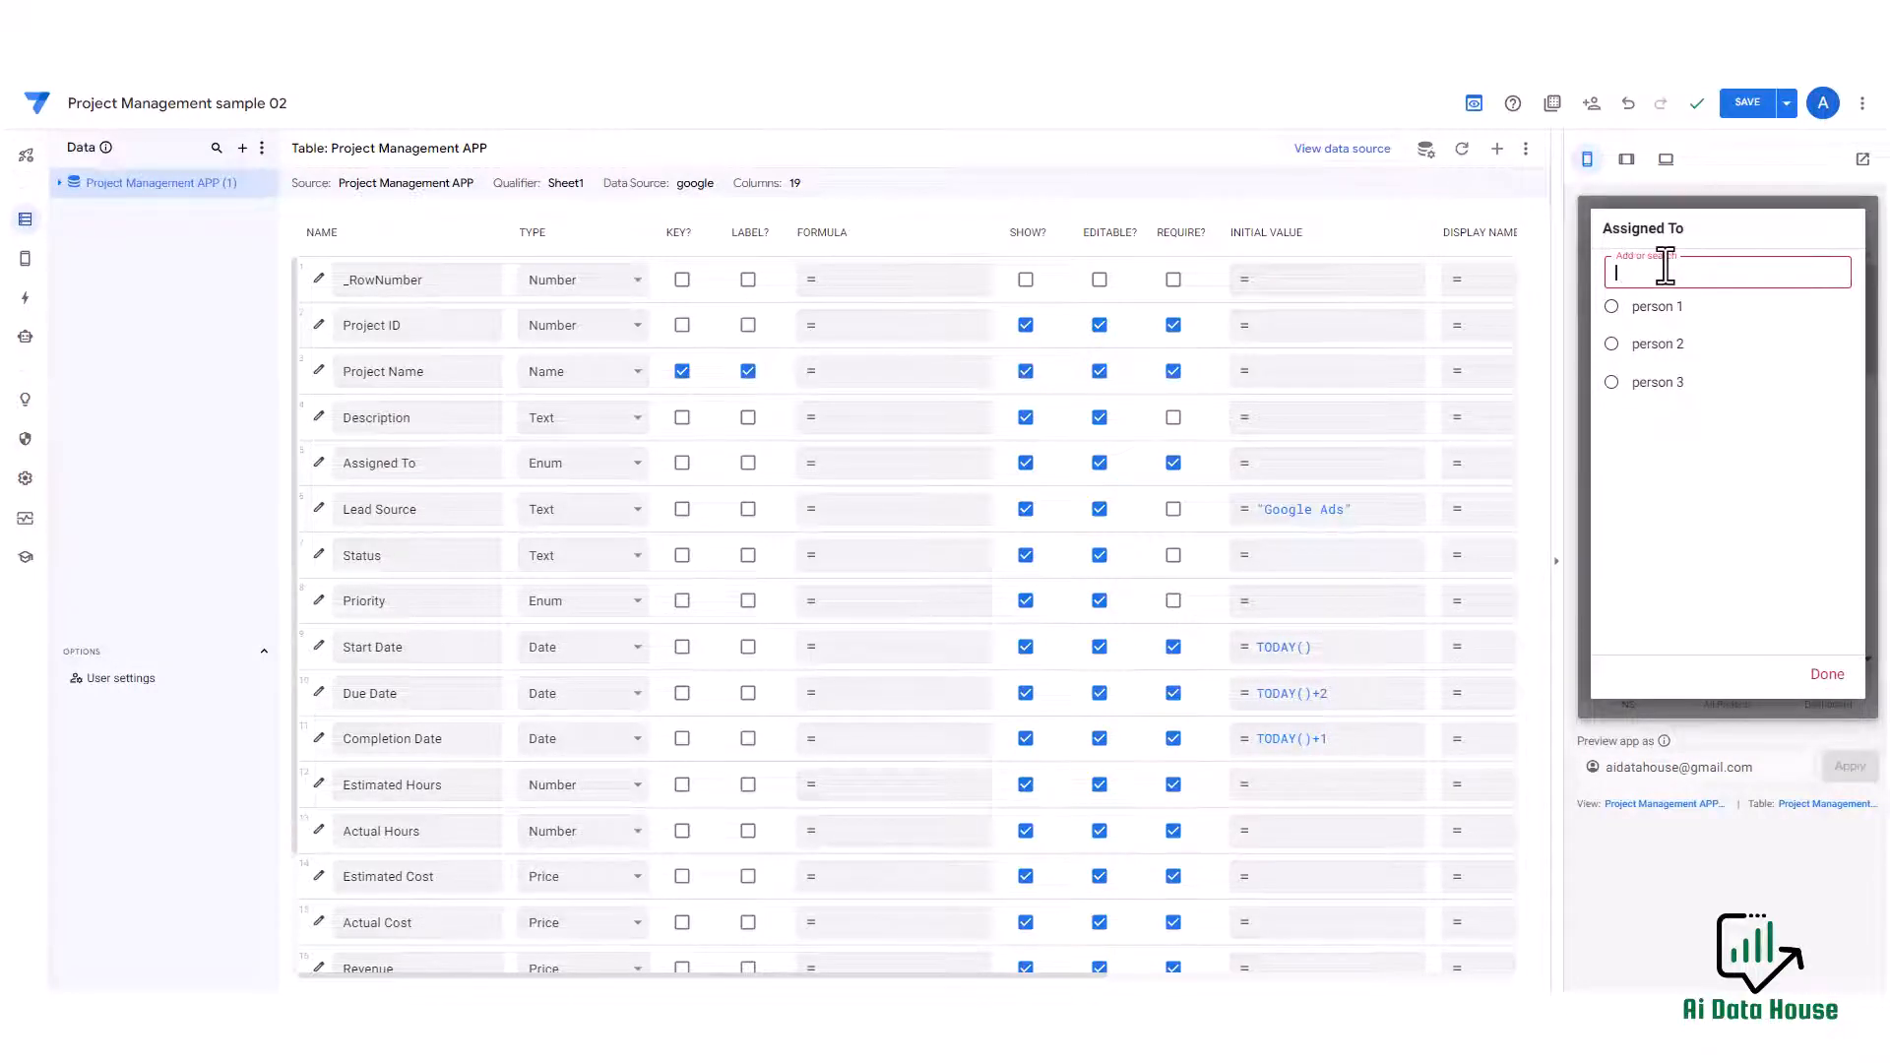
type("person 04")
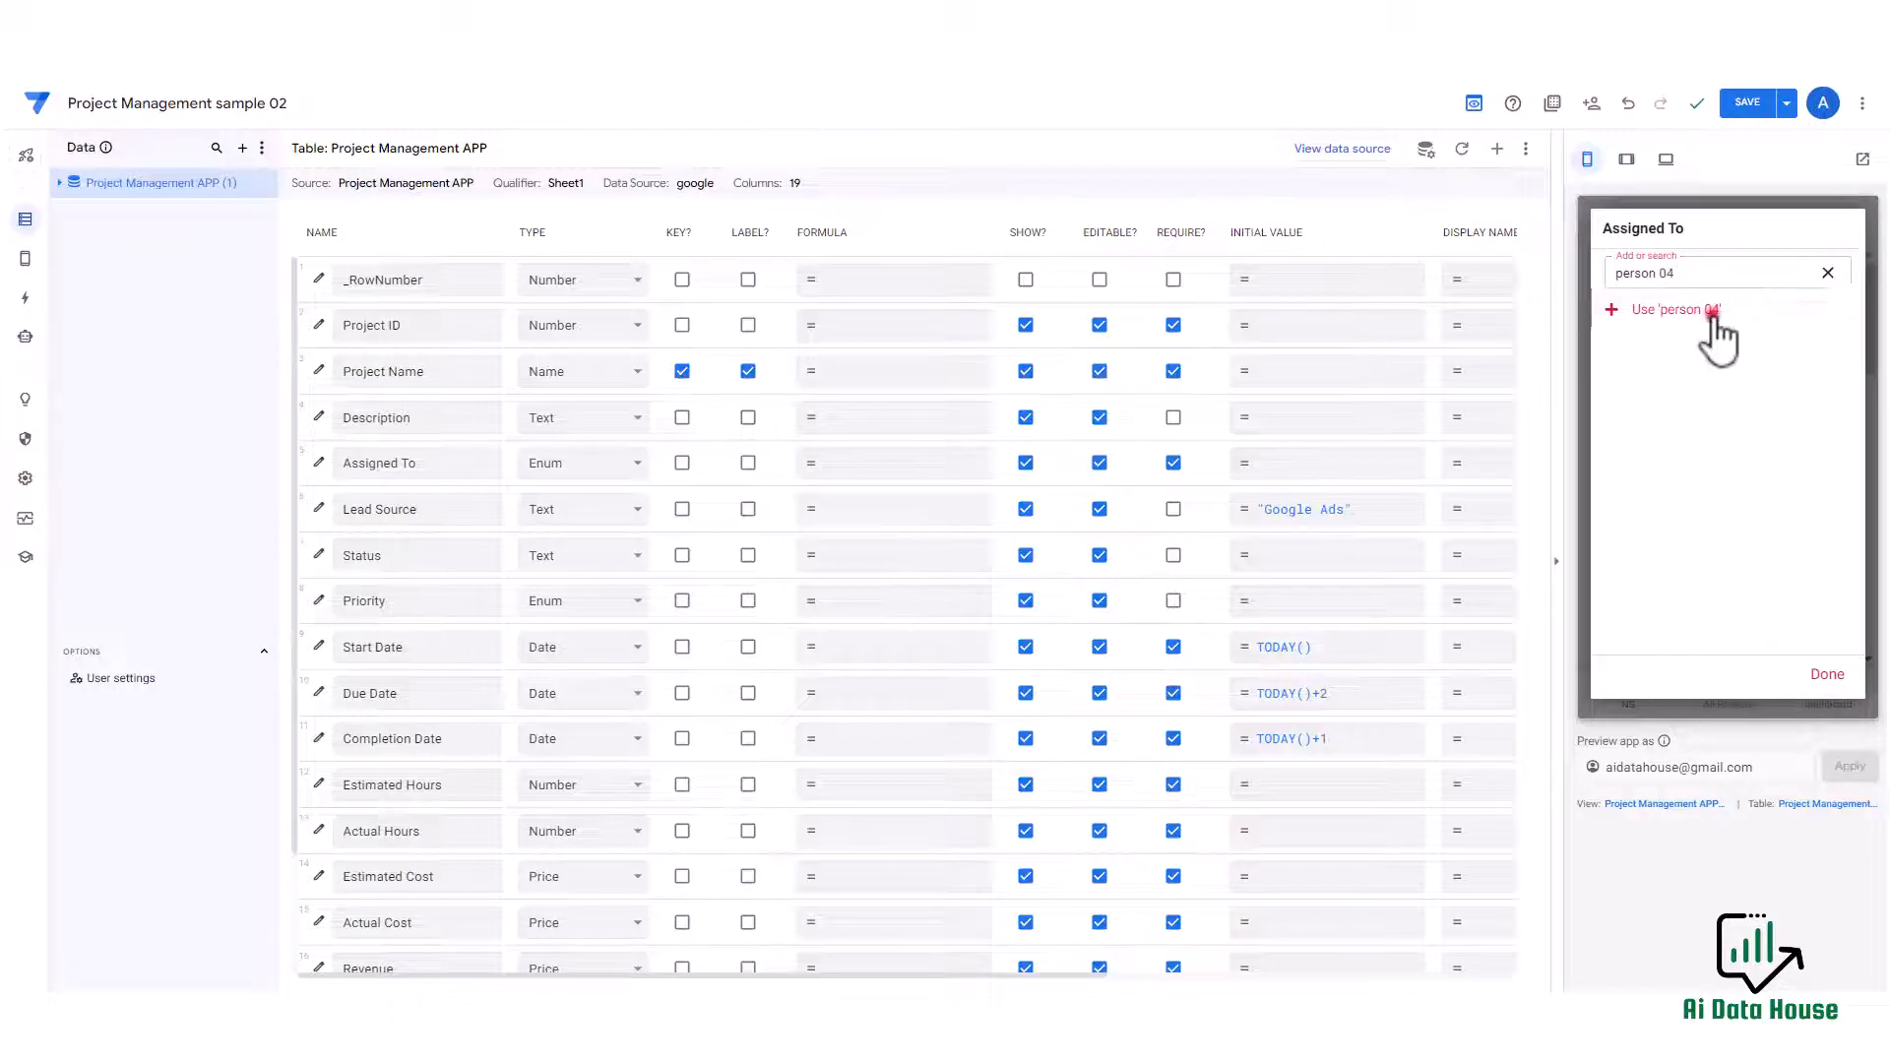
left_click(1715, 311)
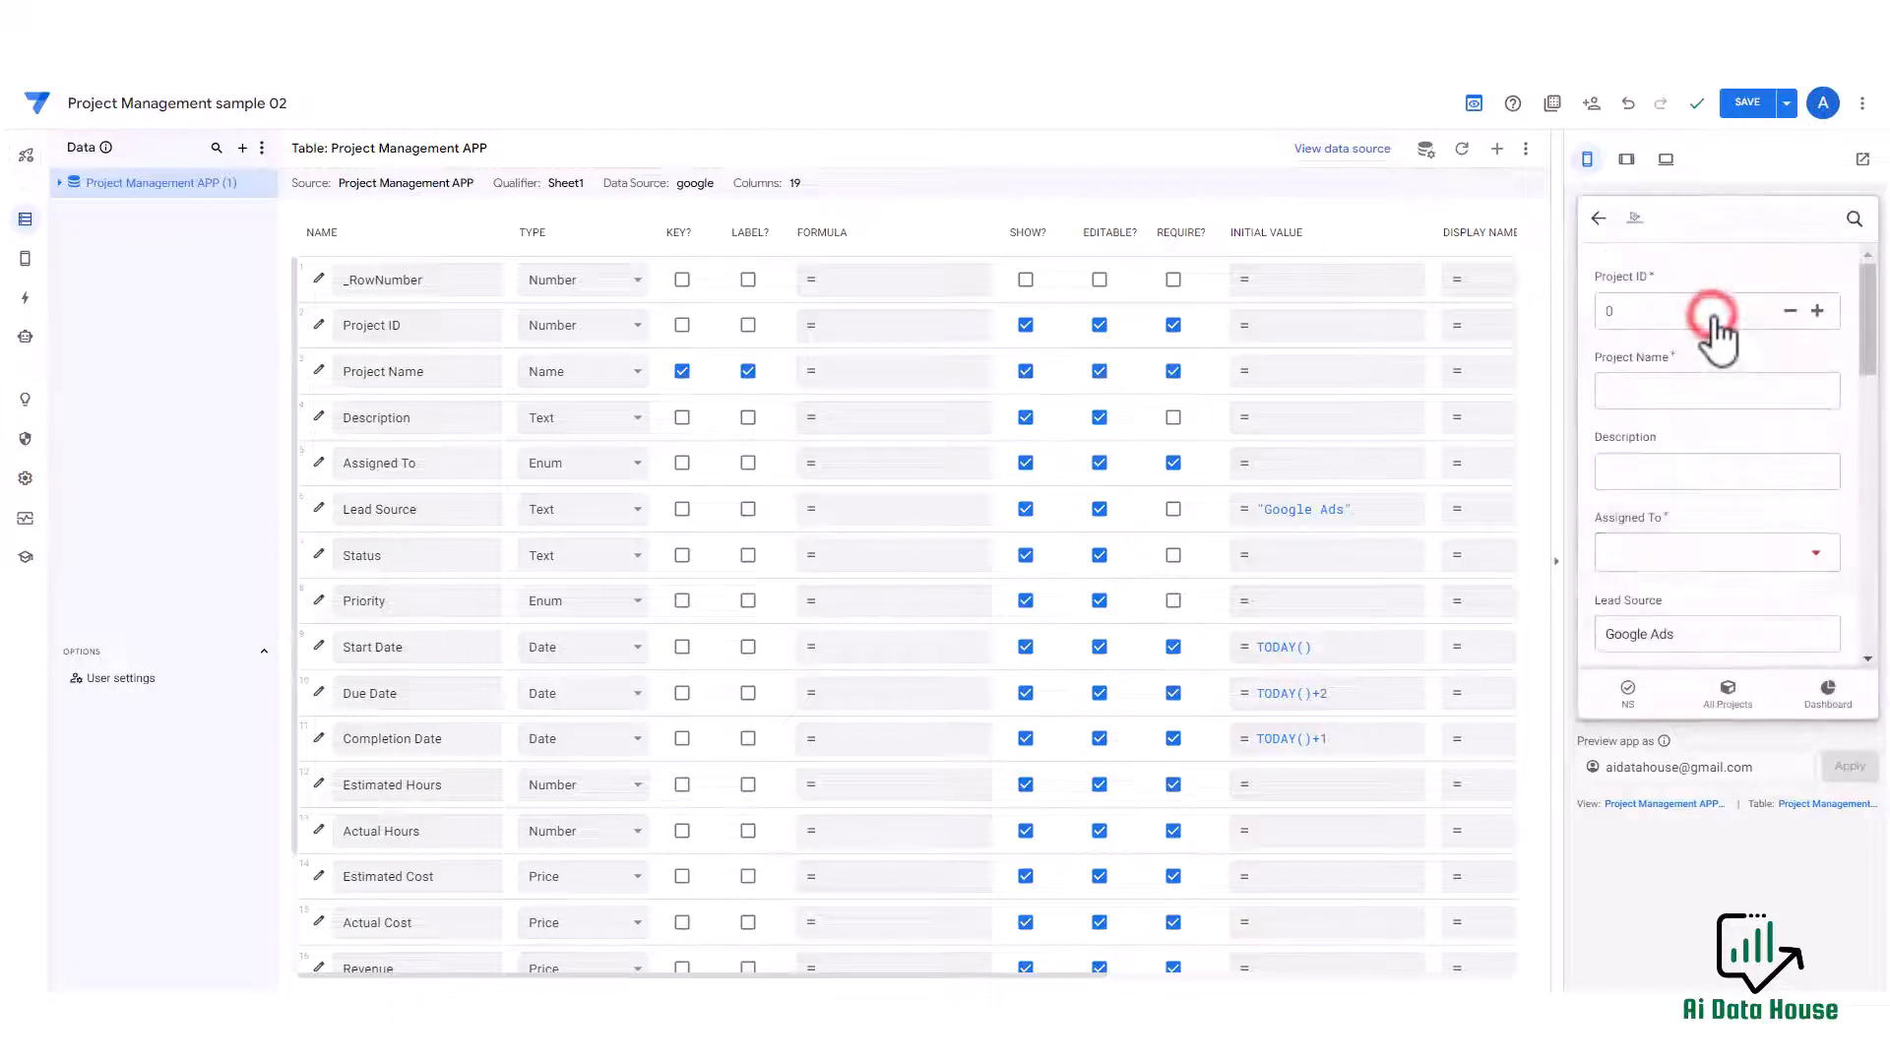
Change the Lead Source column's type to Enum.
scroll(1723, 446, "down", 3)
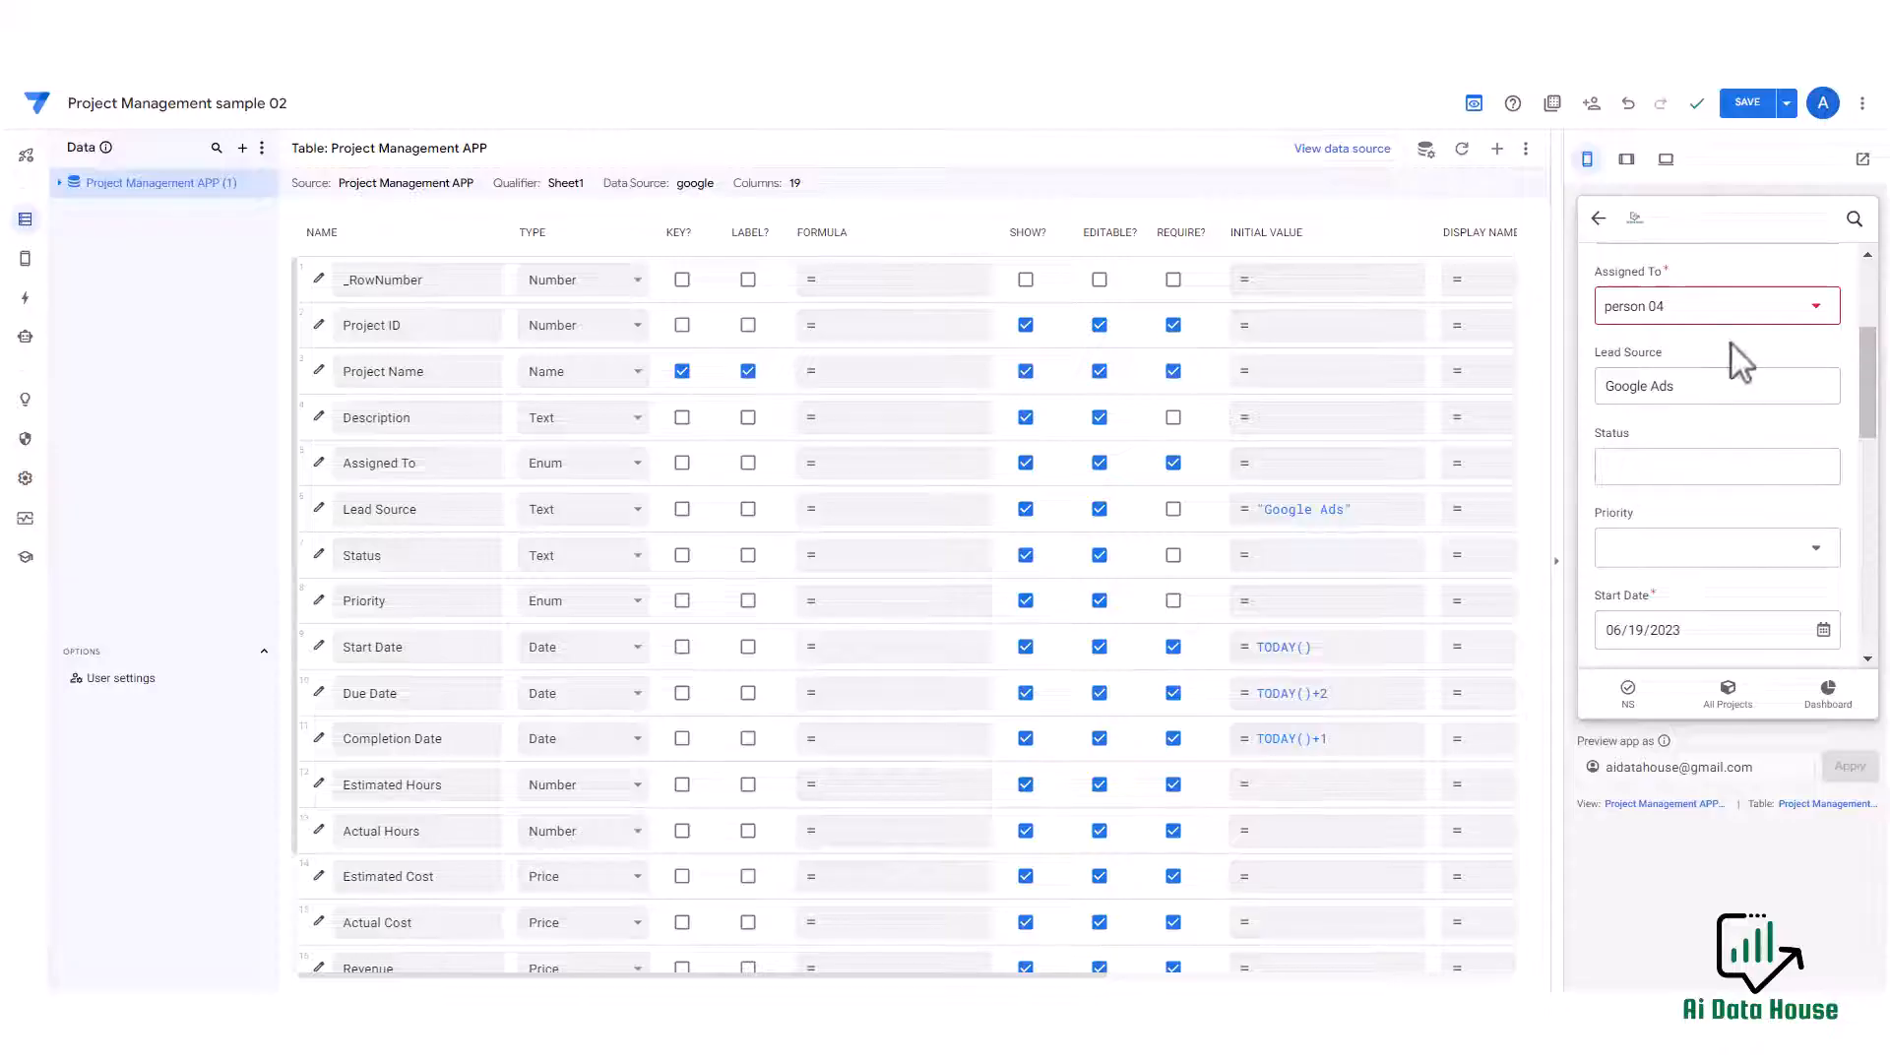
triple_click(1722, 388)
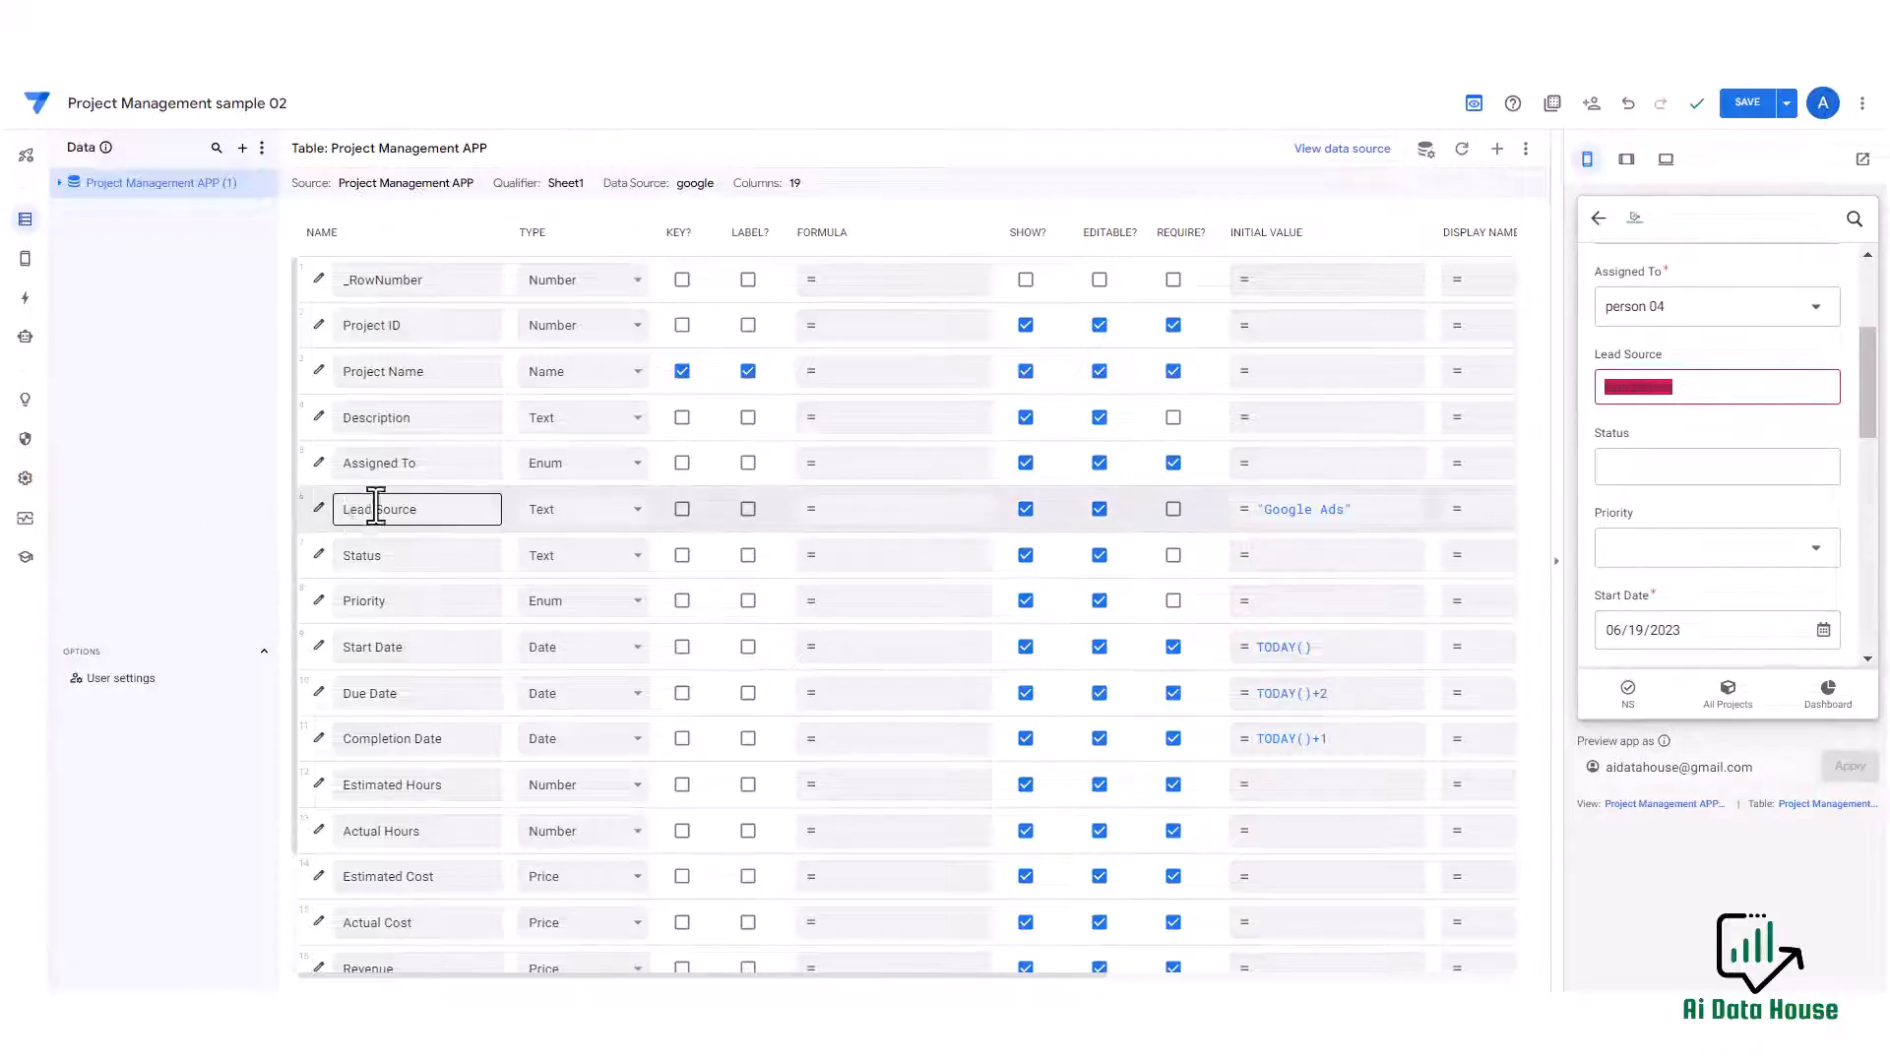
left_click(635, 509)
scroll(583, 704, "up", 3)
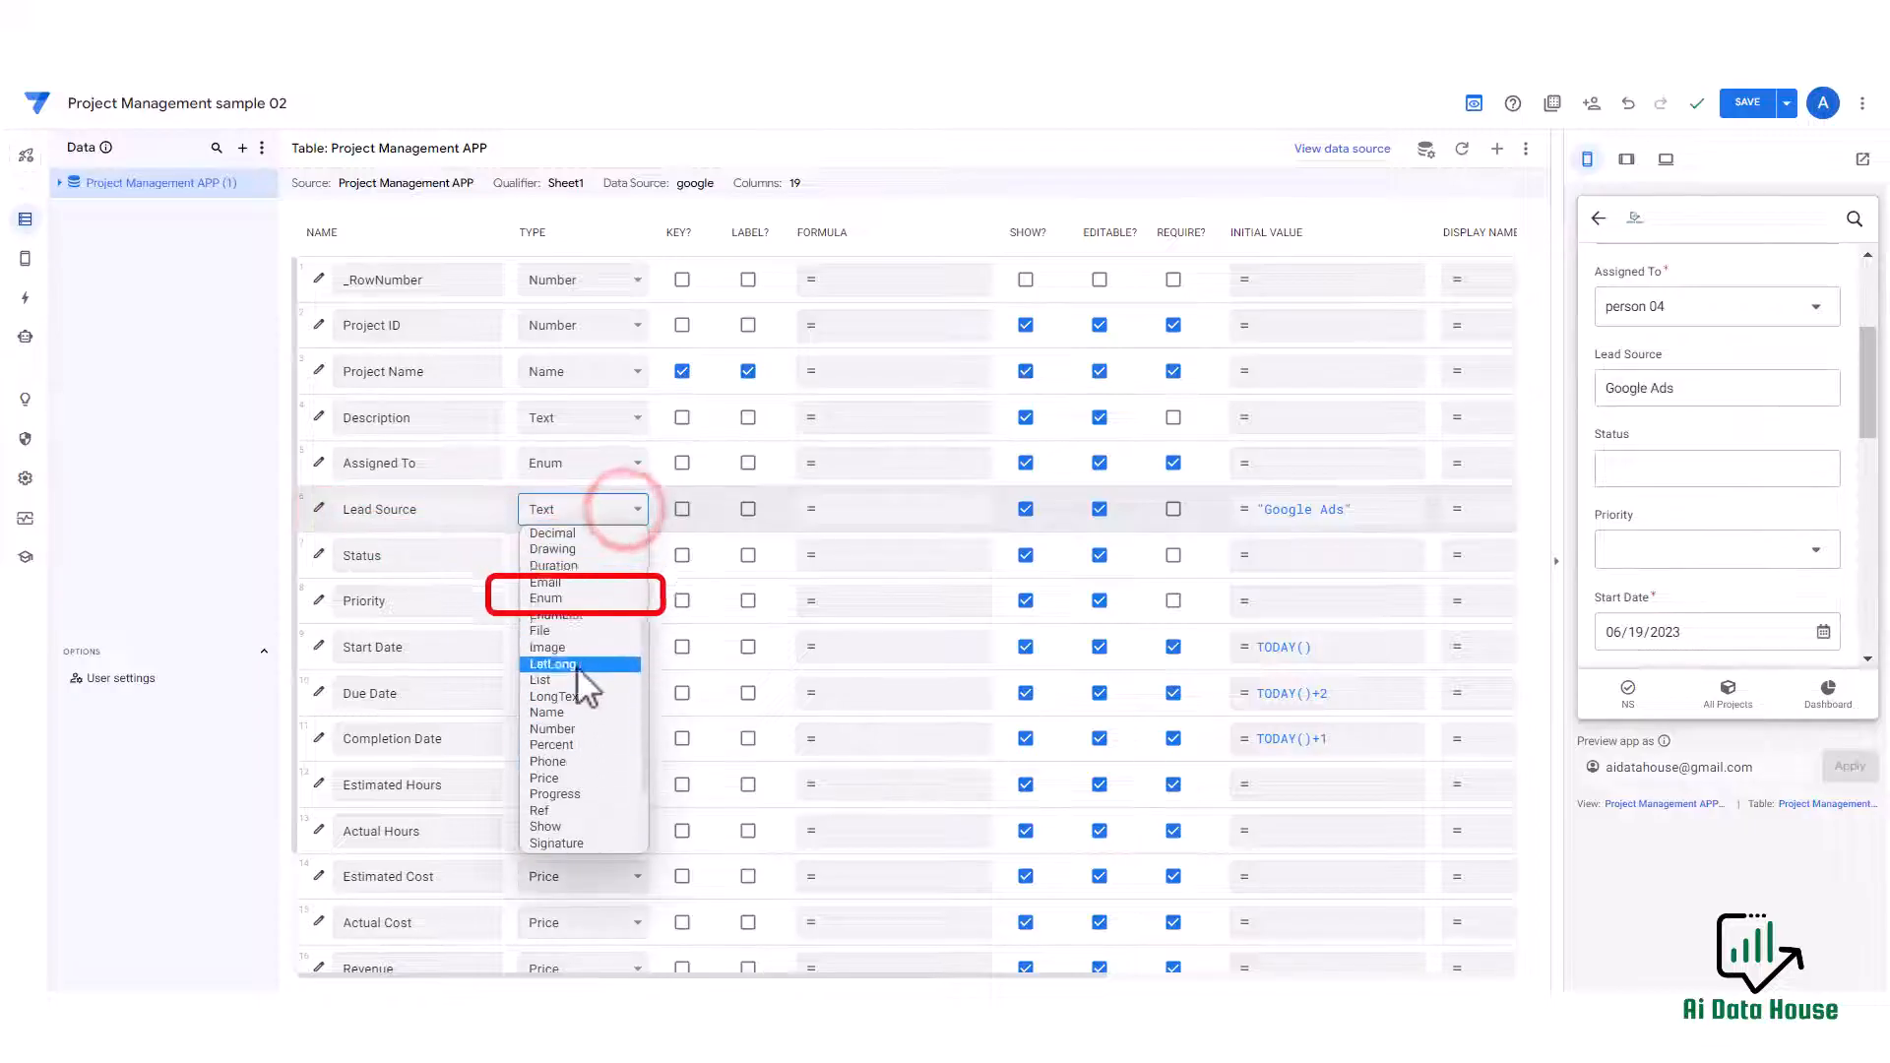
left_click(581, 599)
Enable Allow other values in the Lead Source column settings.
left_click(318, 508)
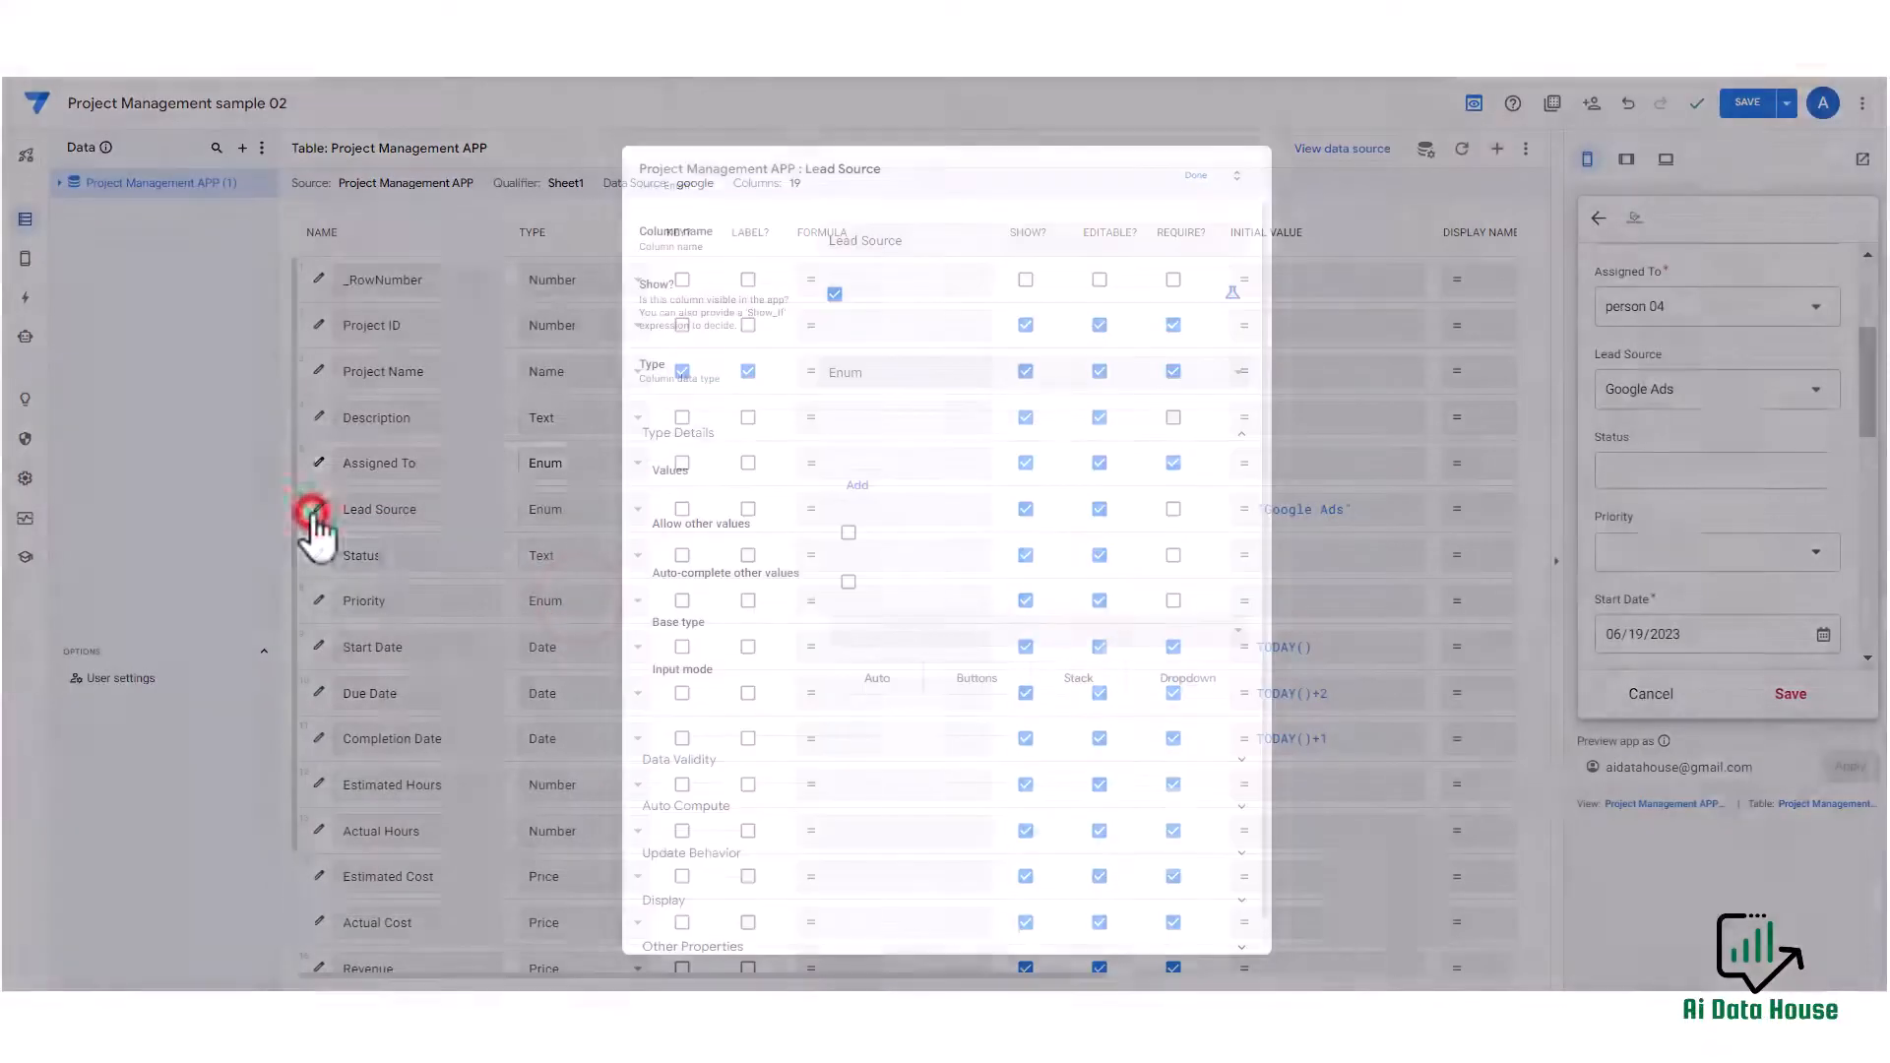
left_click(847, 534)
left_click(1196, 175)
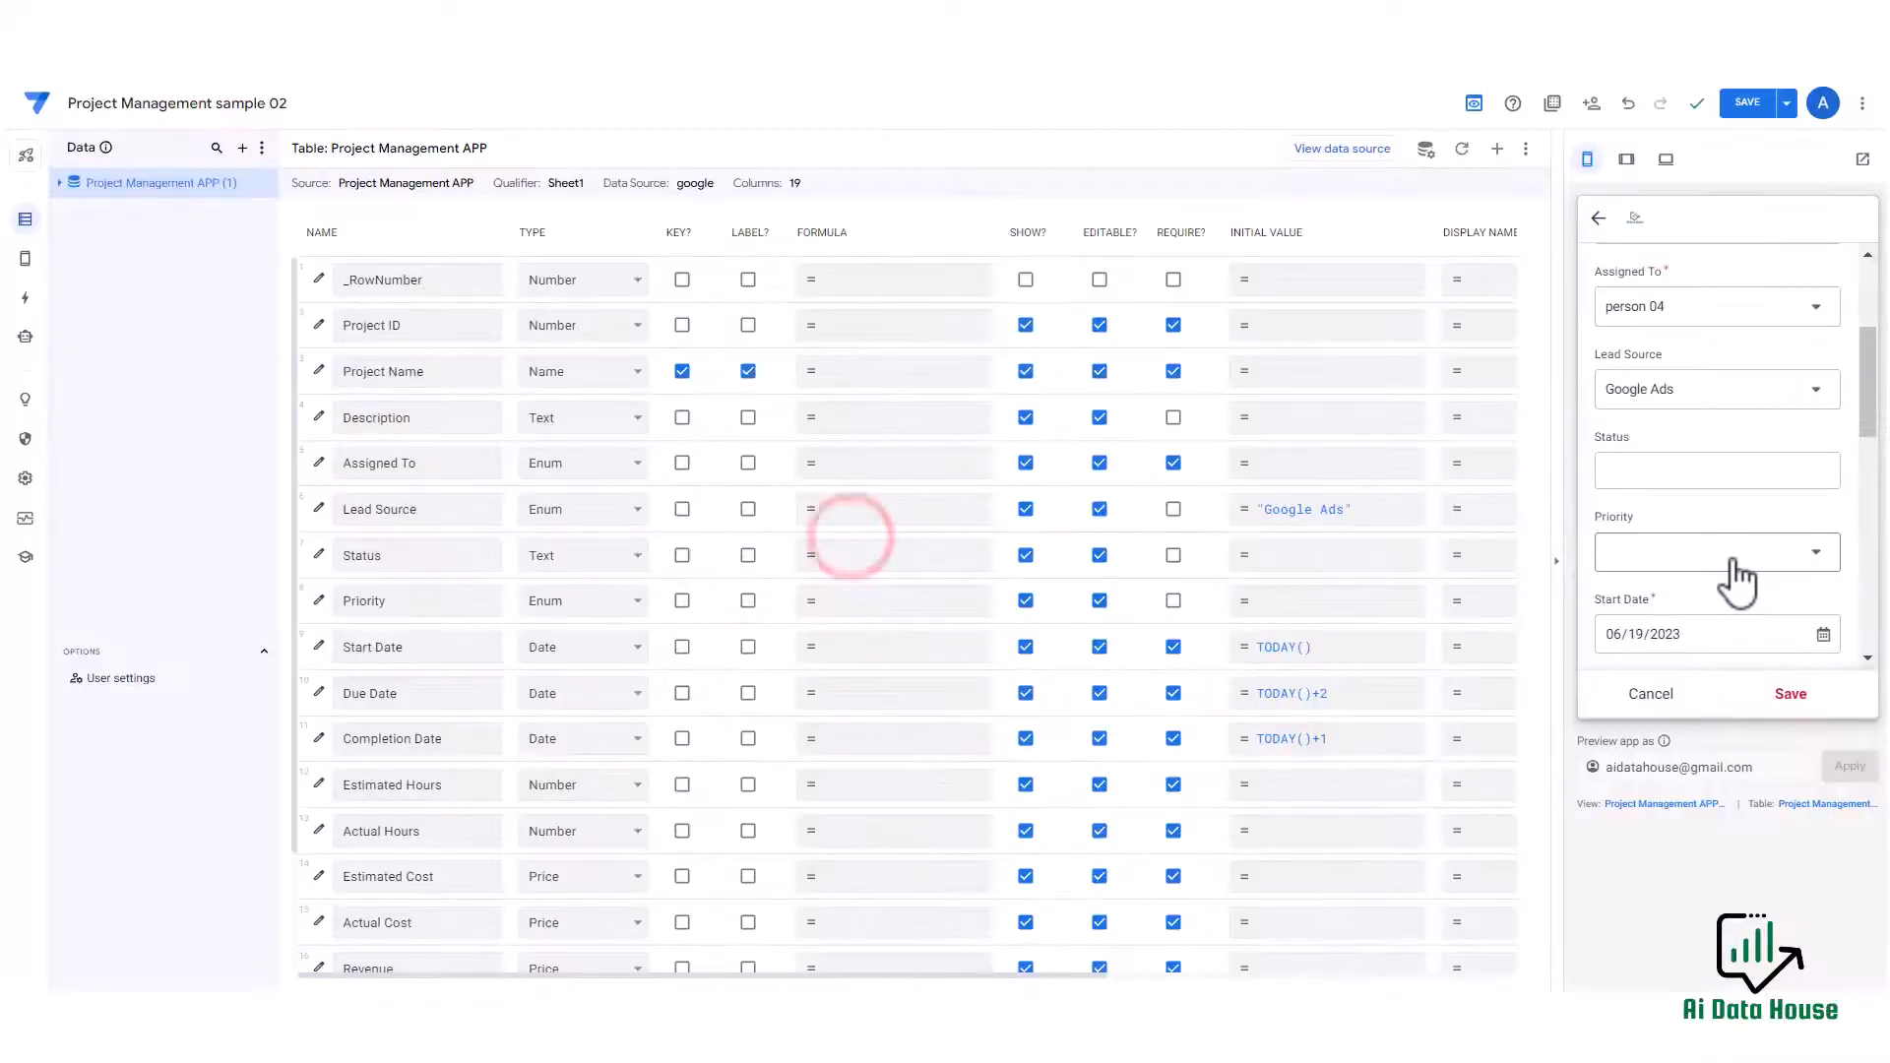
Add FAcebook ads as a new Lead Source value in the preview form.
left_click(1735, 392)
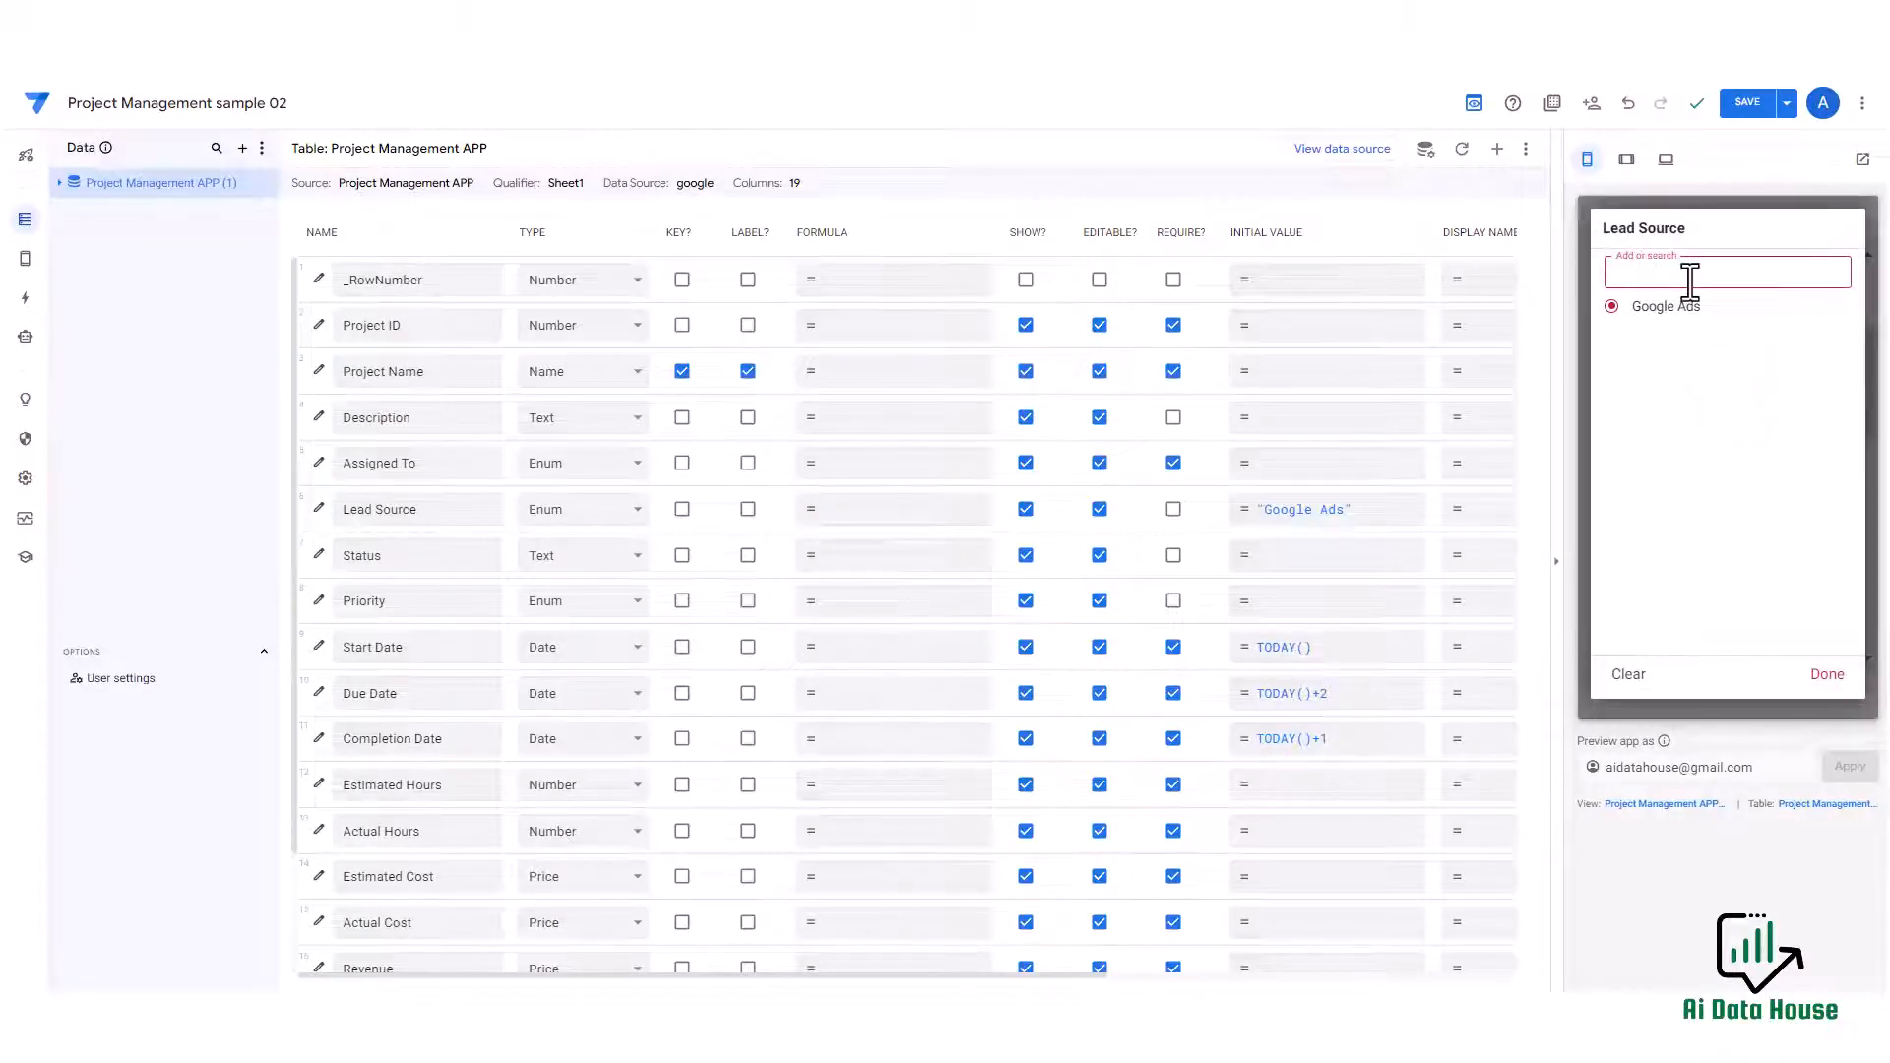
type("FA")
type("cebook ads")
left_click(1690, 310)
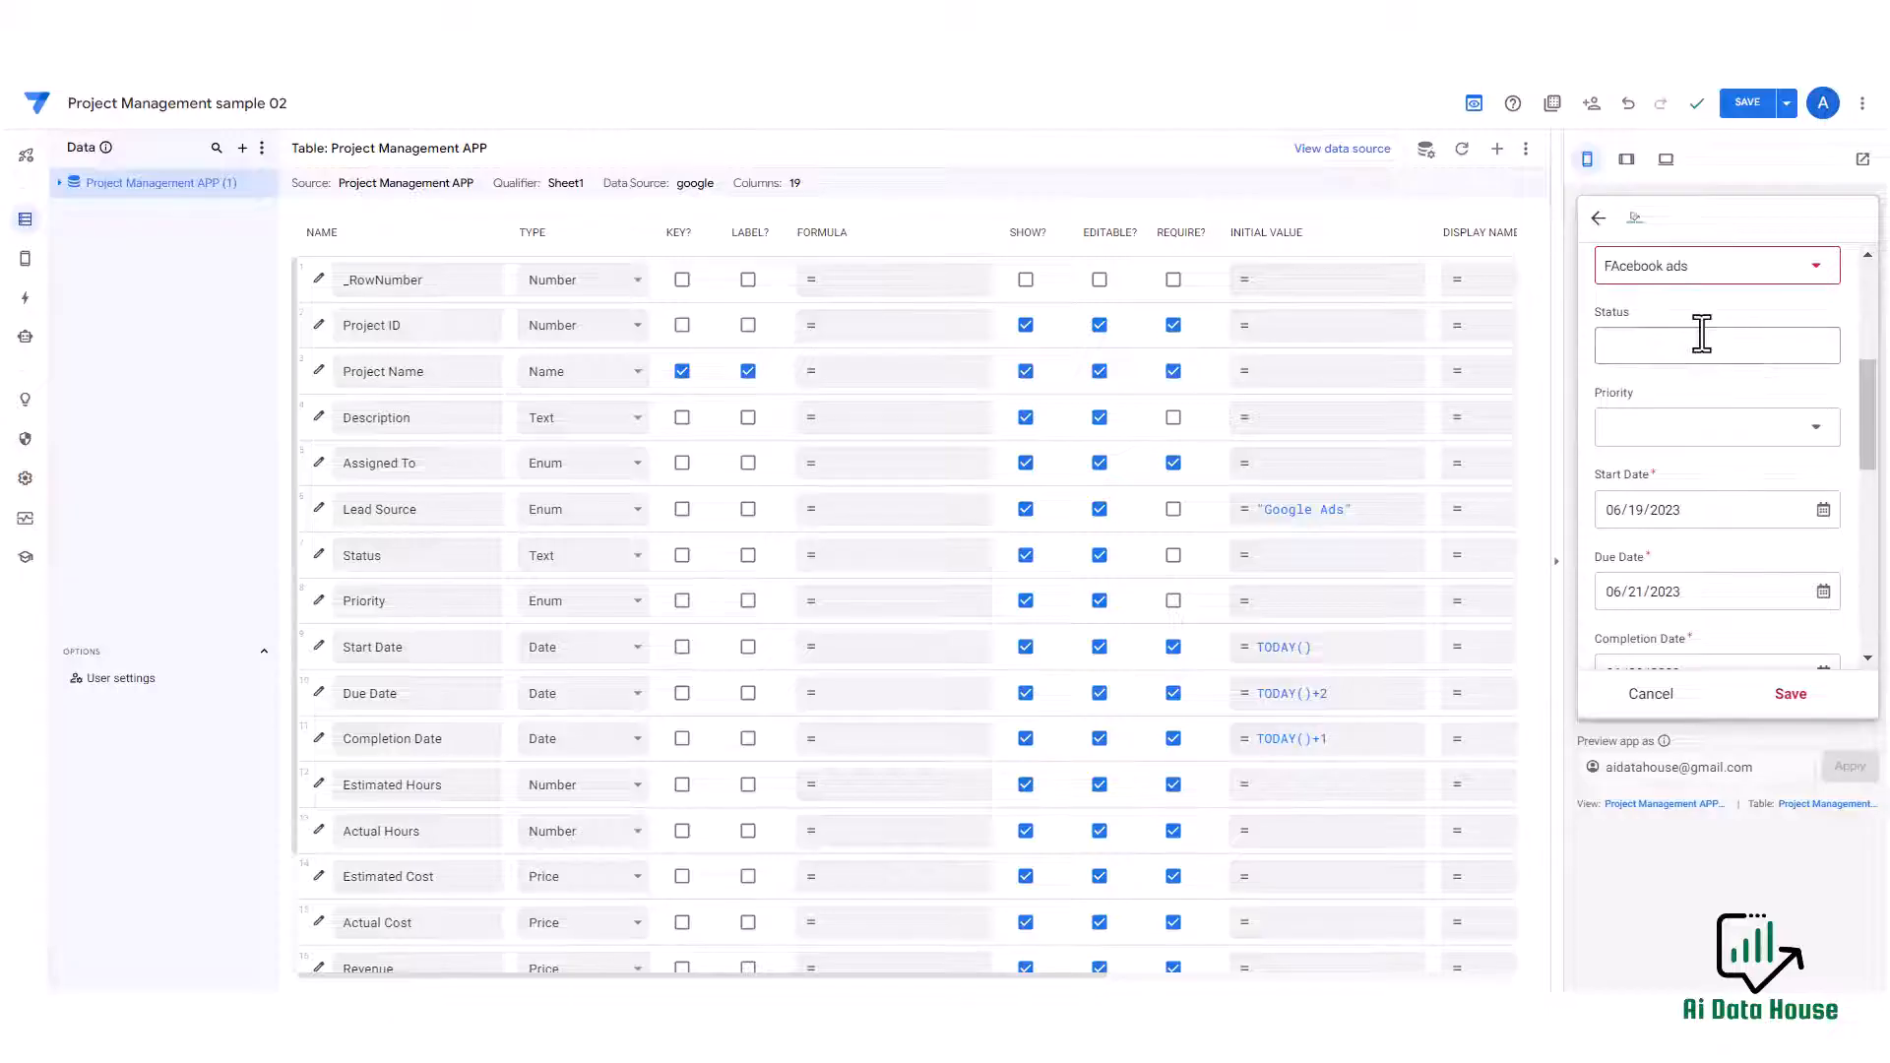
Change the Status column's type to Enum.
left_click(1702, 334)
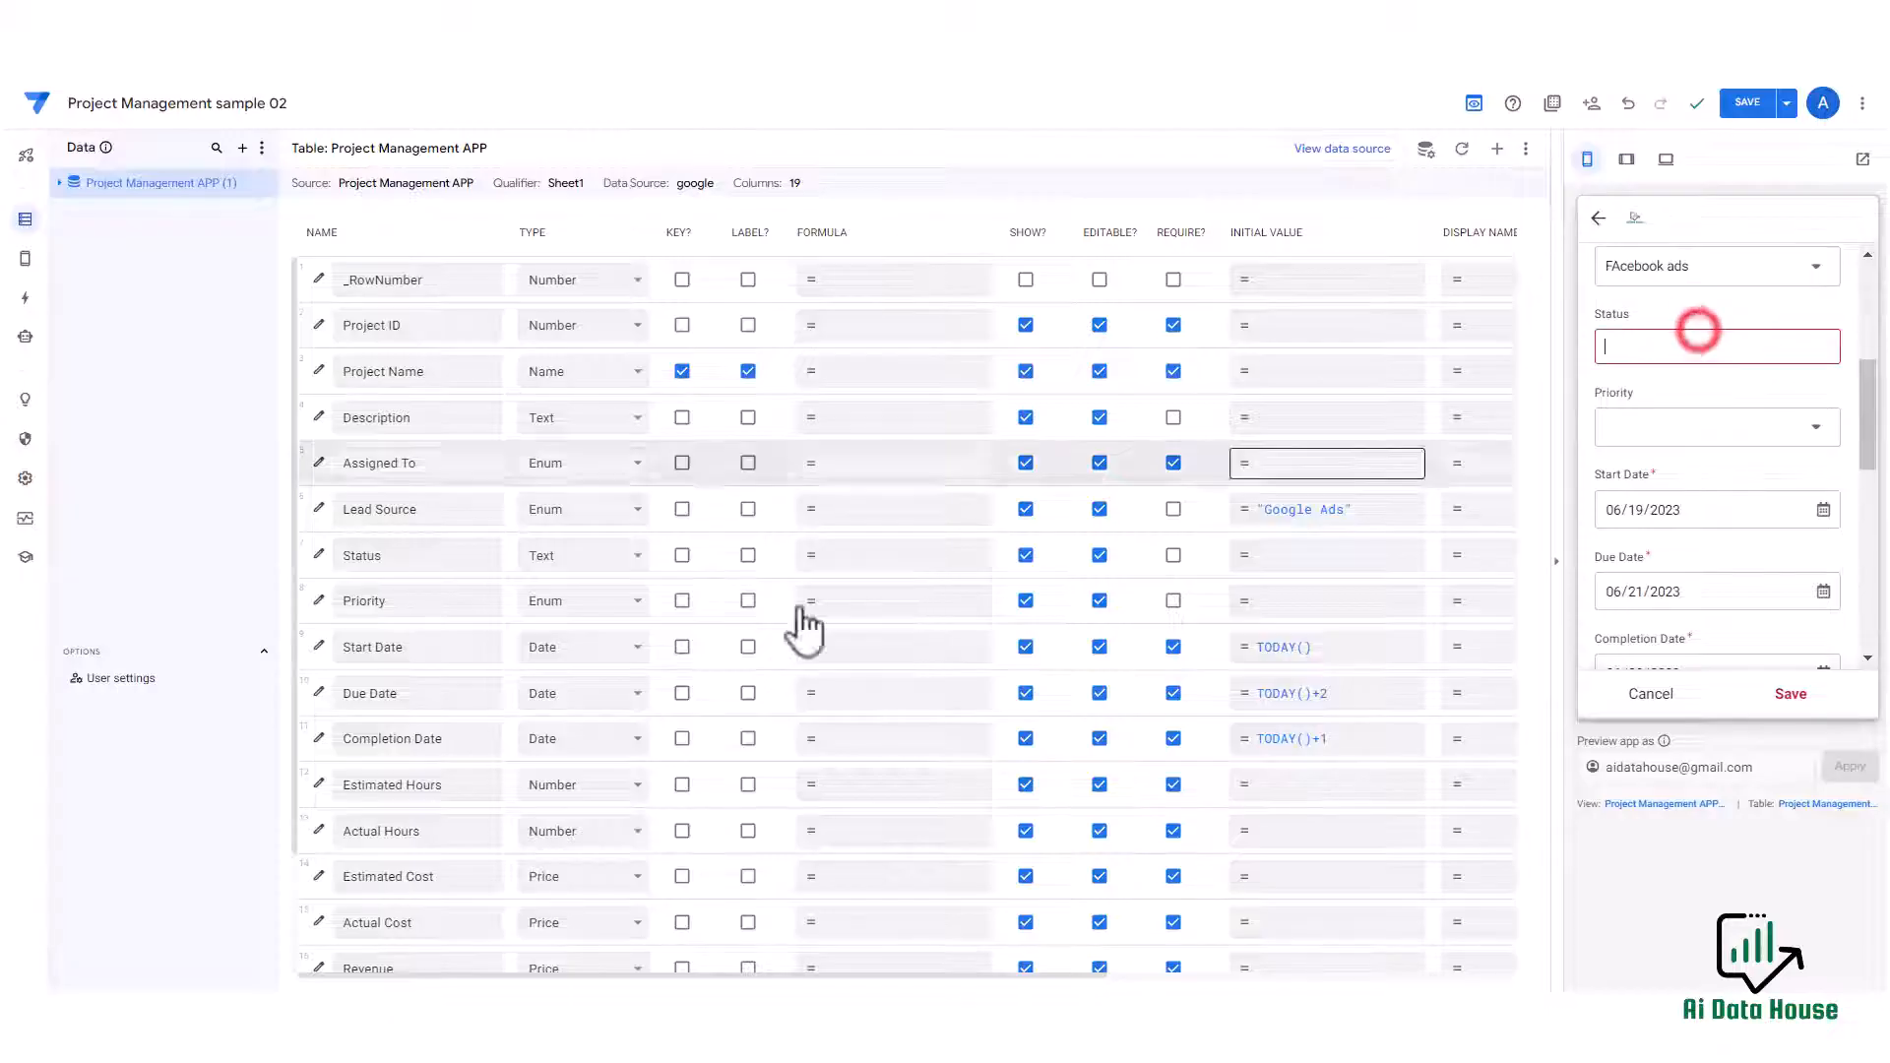
left_click(569, 565)
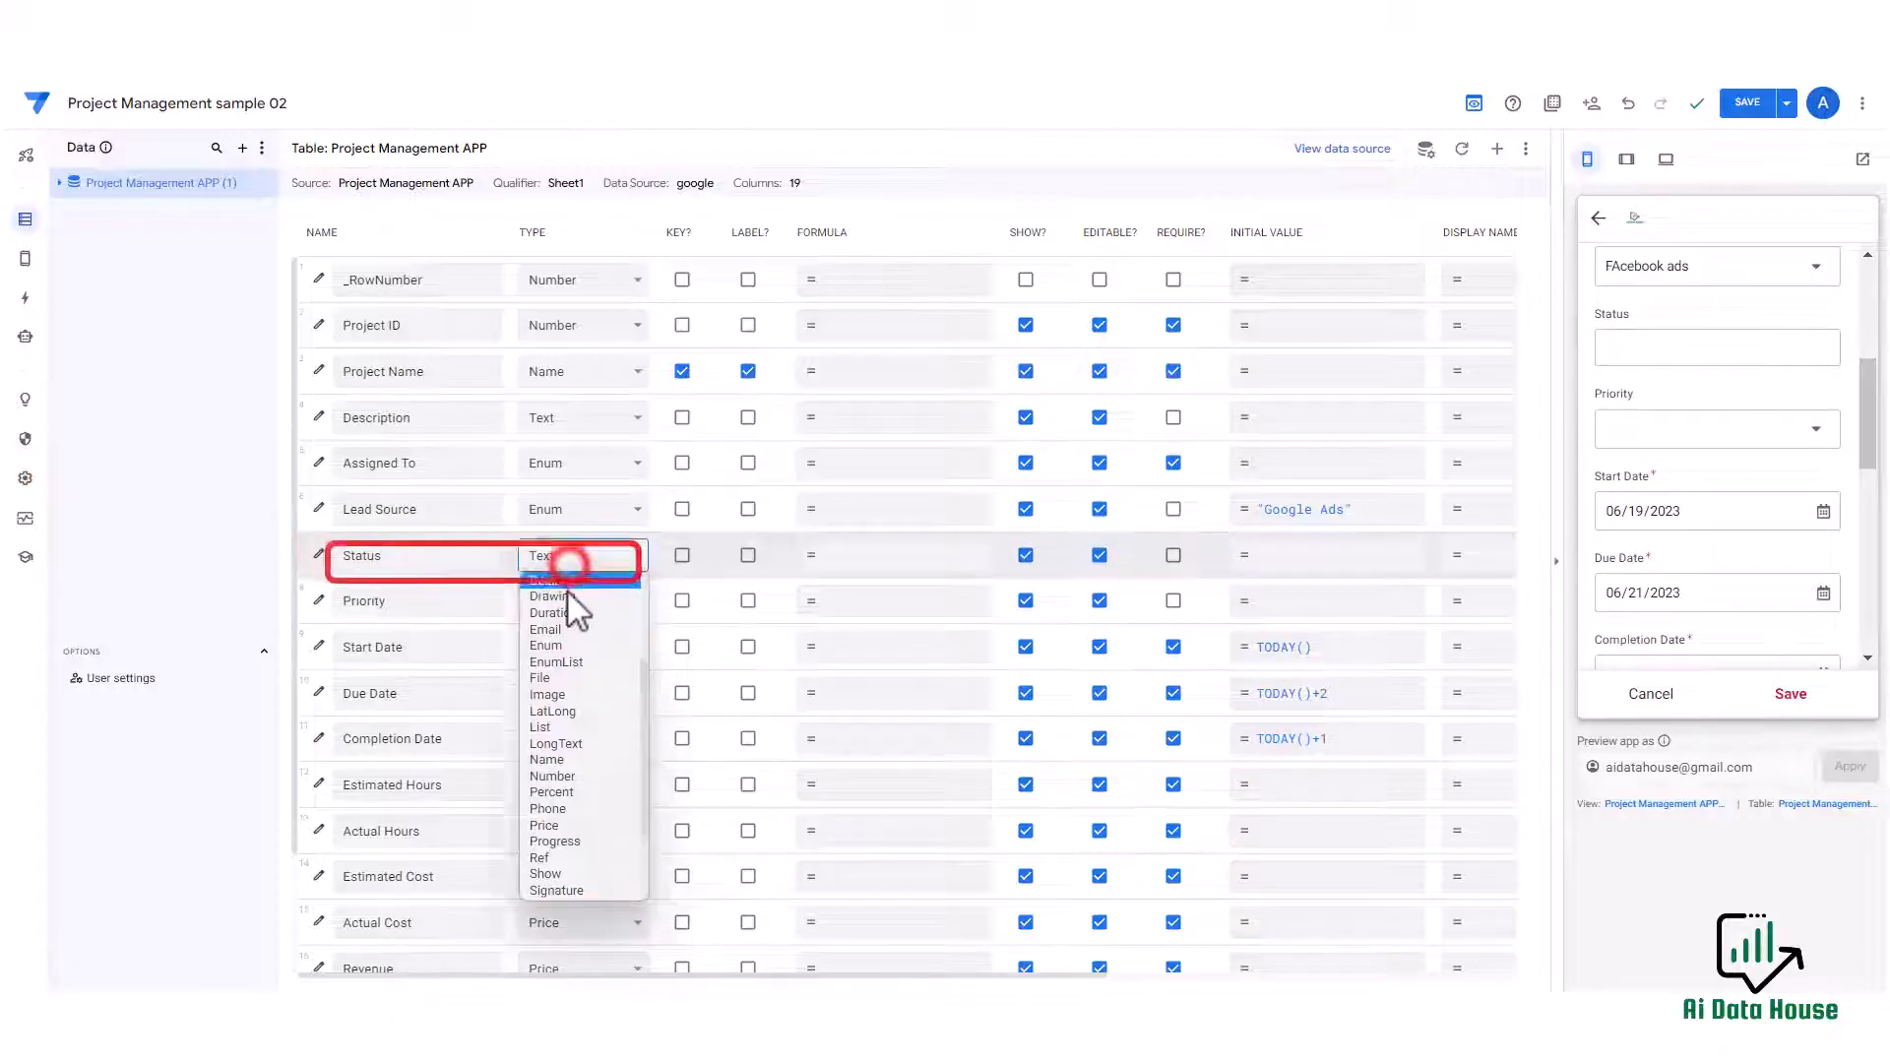
left_click(563, 643)
Add assigned and completed as values in the Status column settings.
left_click(318, 554)
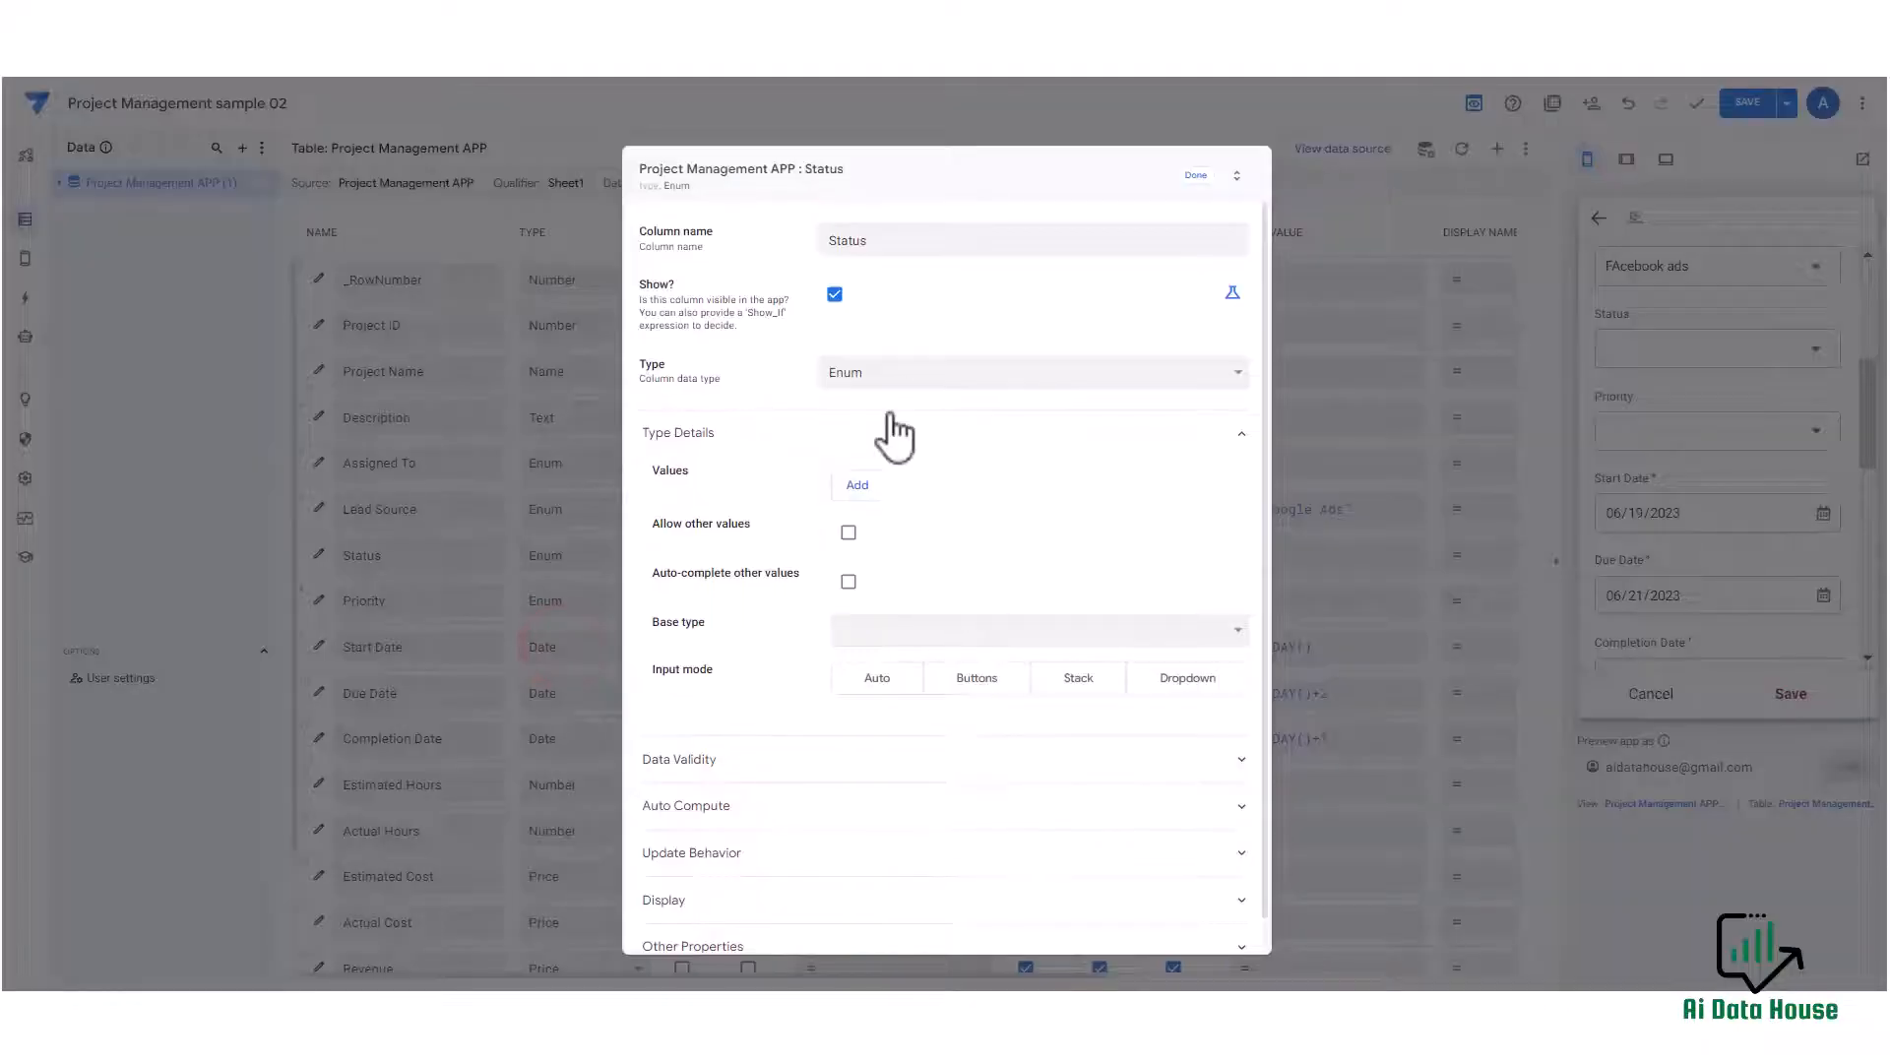
left_click(858, 486)
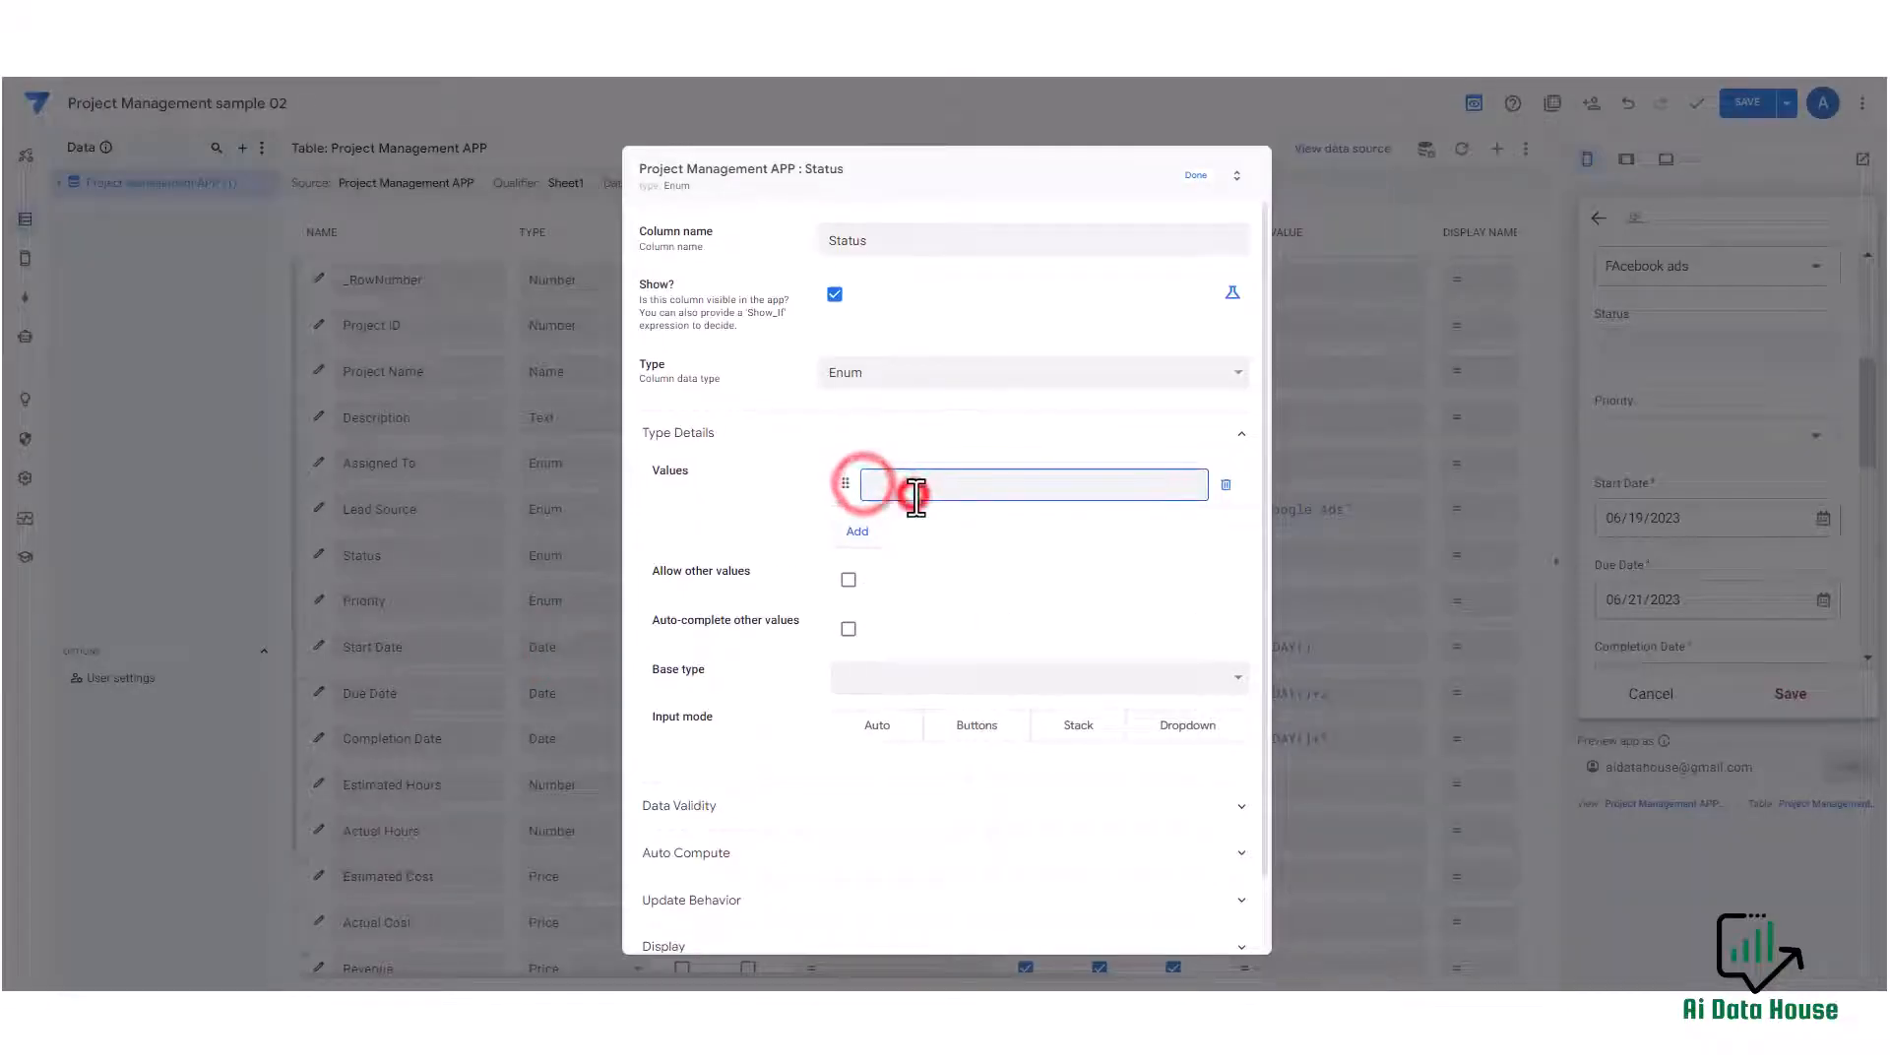
left_click(911, 493)
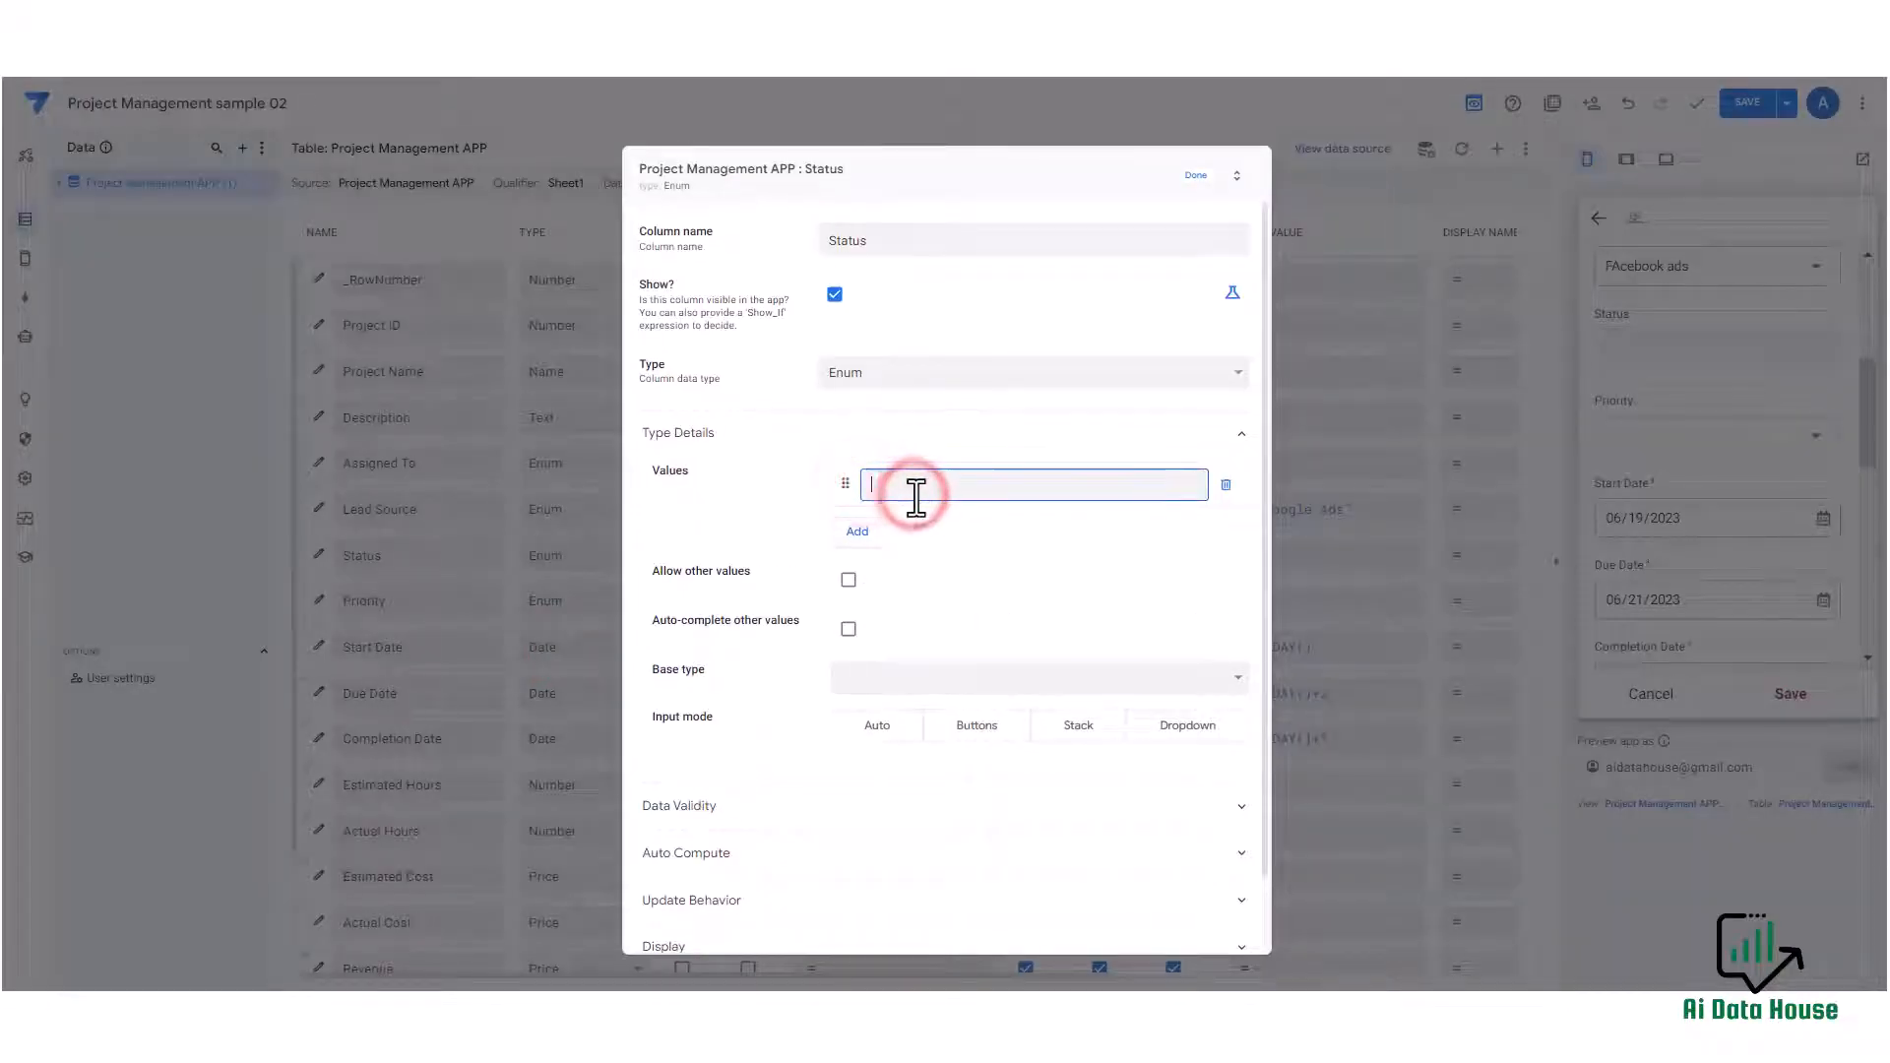
left_click(859, 532)
left_click(876, 531)
type("completed")
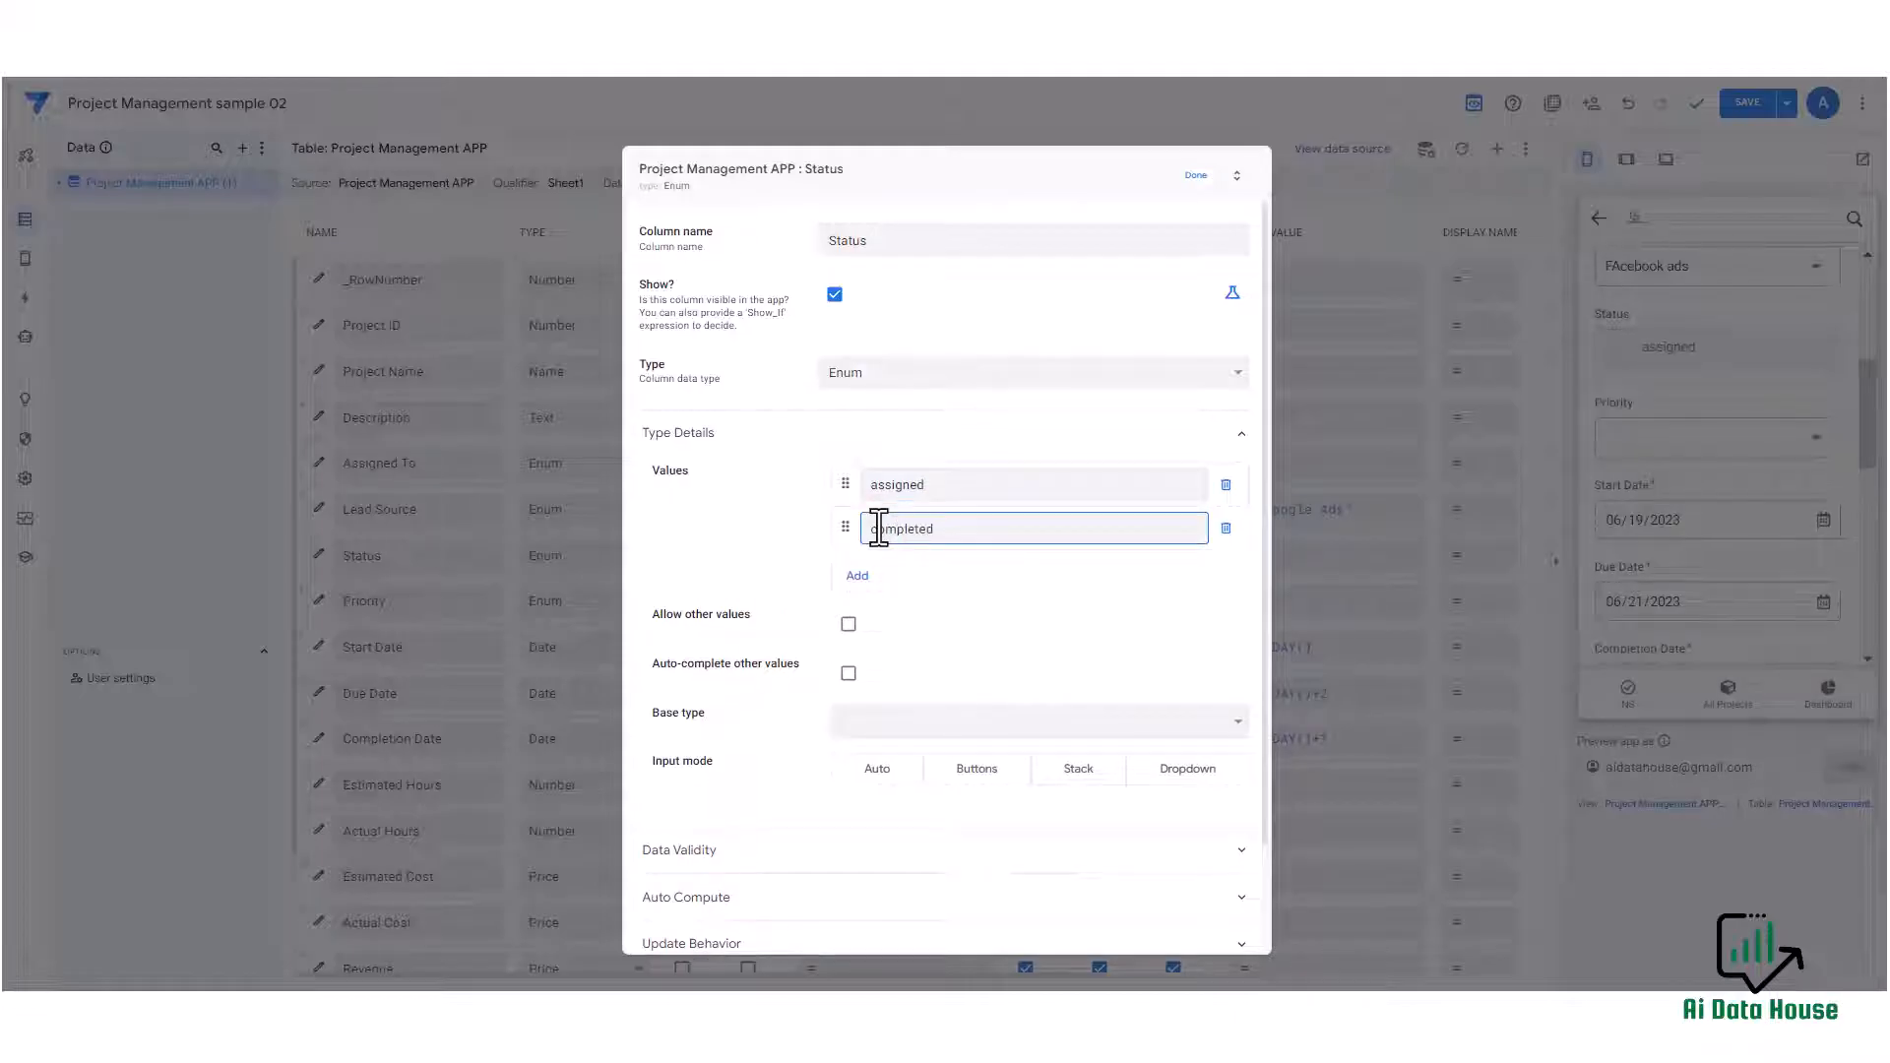
Add an in process Status value and move it between assigned and completed.
left_click(858, 575)
left_click(918, 572)
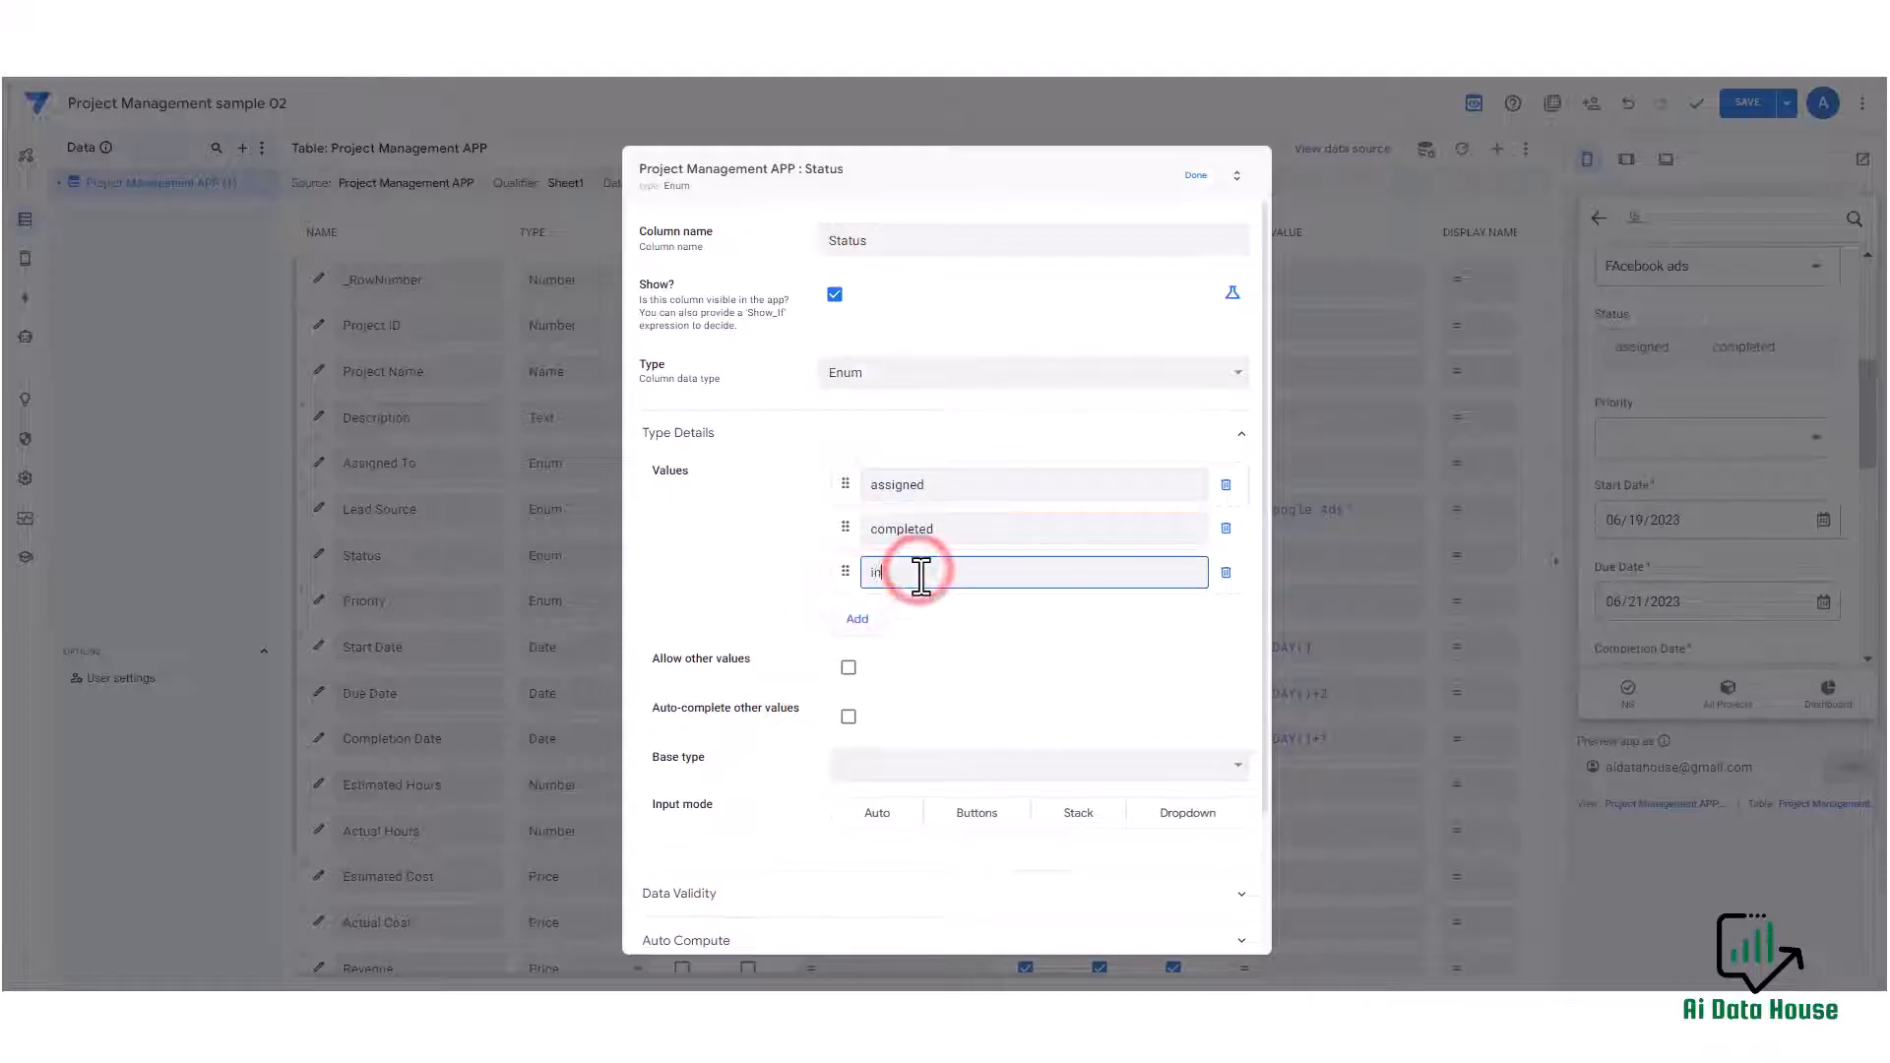
type("in process")
left_click_drag(847, 575, 844, 533)
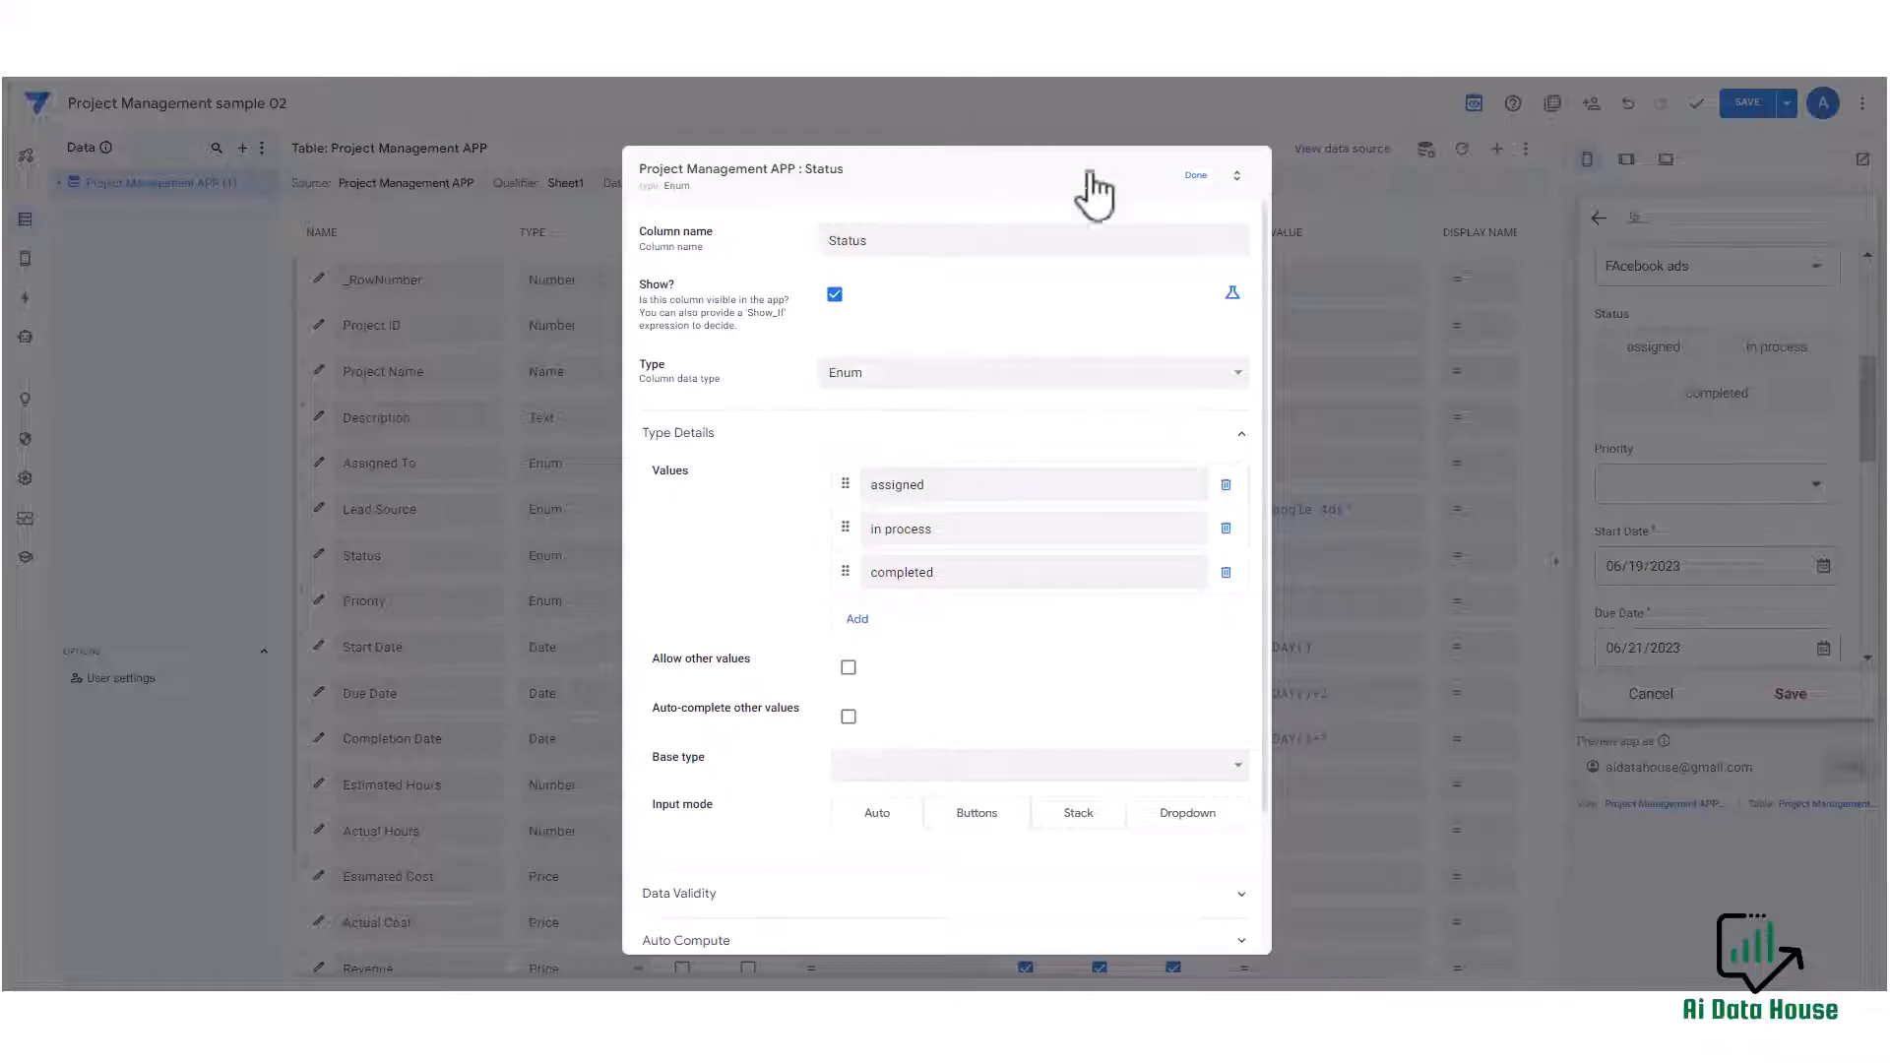
left_click(1195, 175)
Test selecting each Status button option in the preview form, ending on completed.
scroll(1762, 425, "down", 4)
scroll(1769, 428, "up", 5)
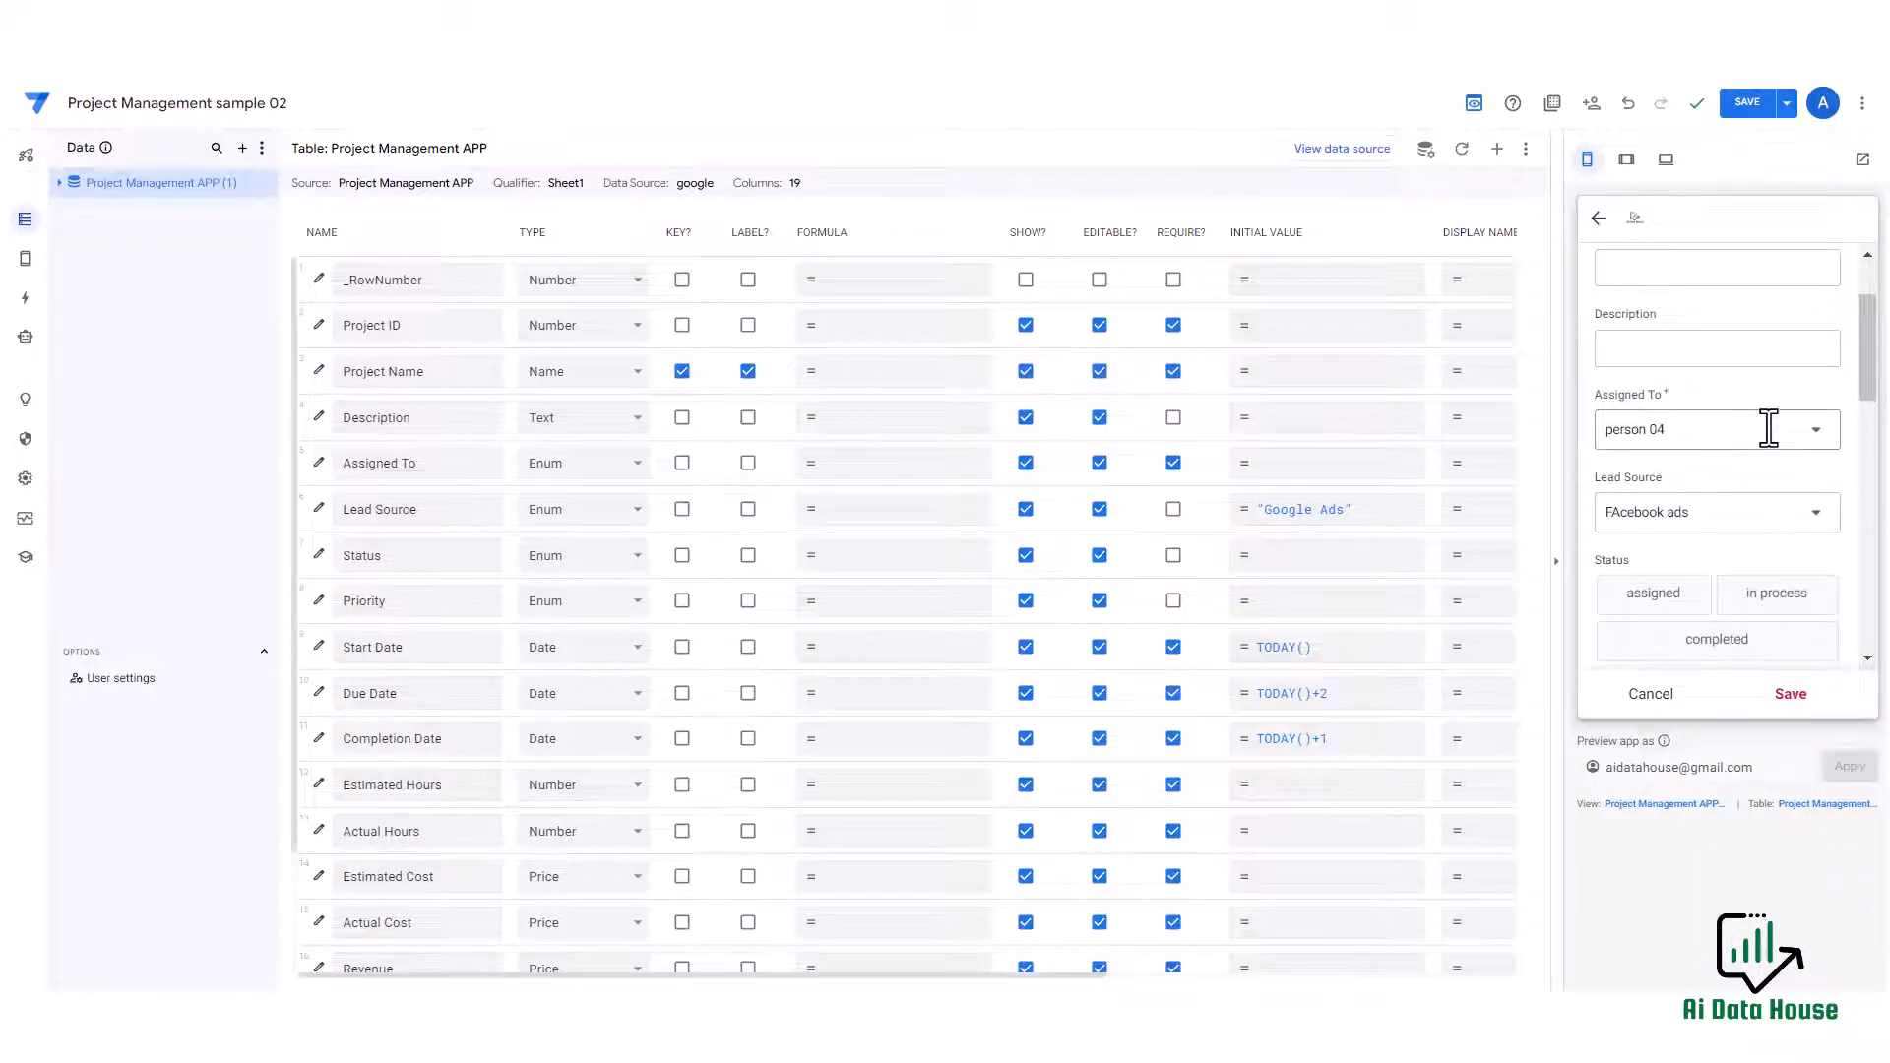
scroll(1769, 428, "down", 1)
left_click(1664, 477)
left_click(1767, 471)
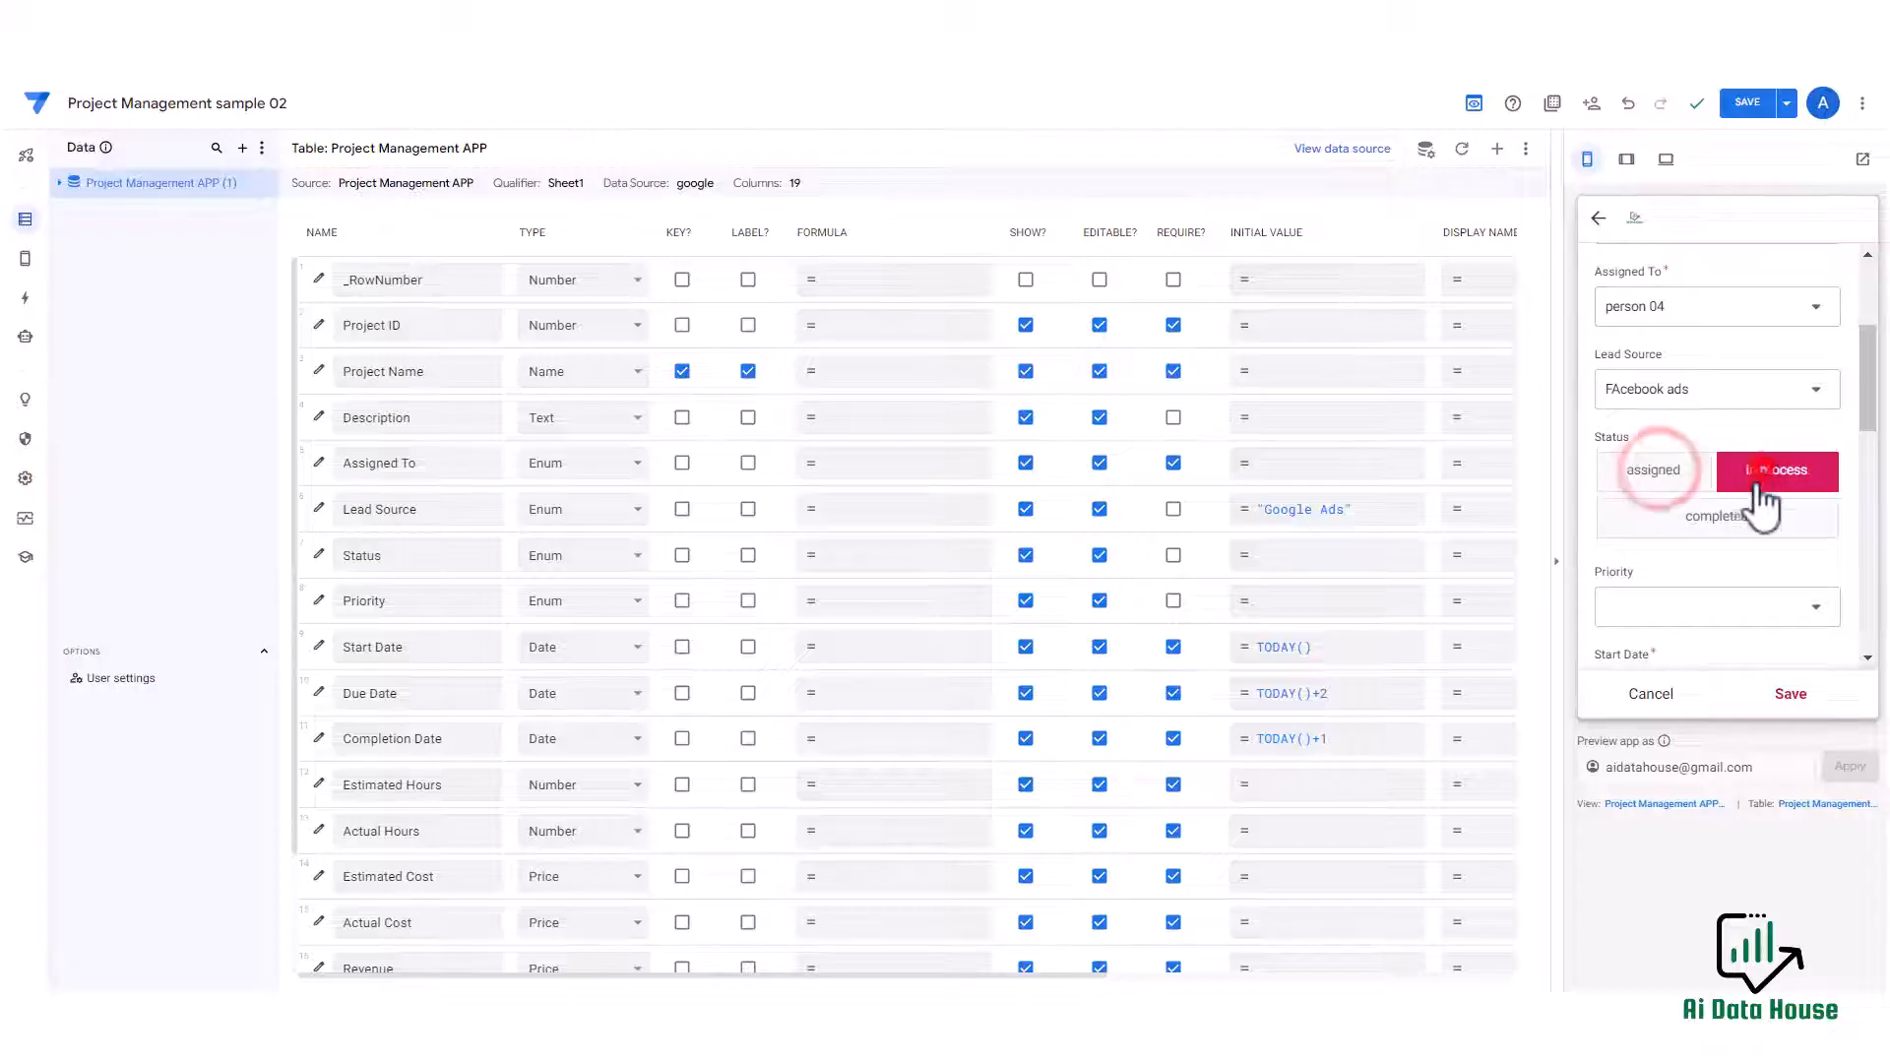
left_click(1733, 515)
left_click(1675, 472)
left_click(1784, 471)
left_click(1737, 528)
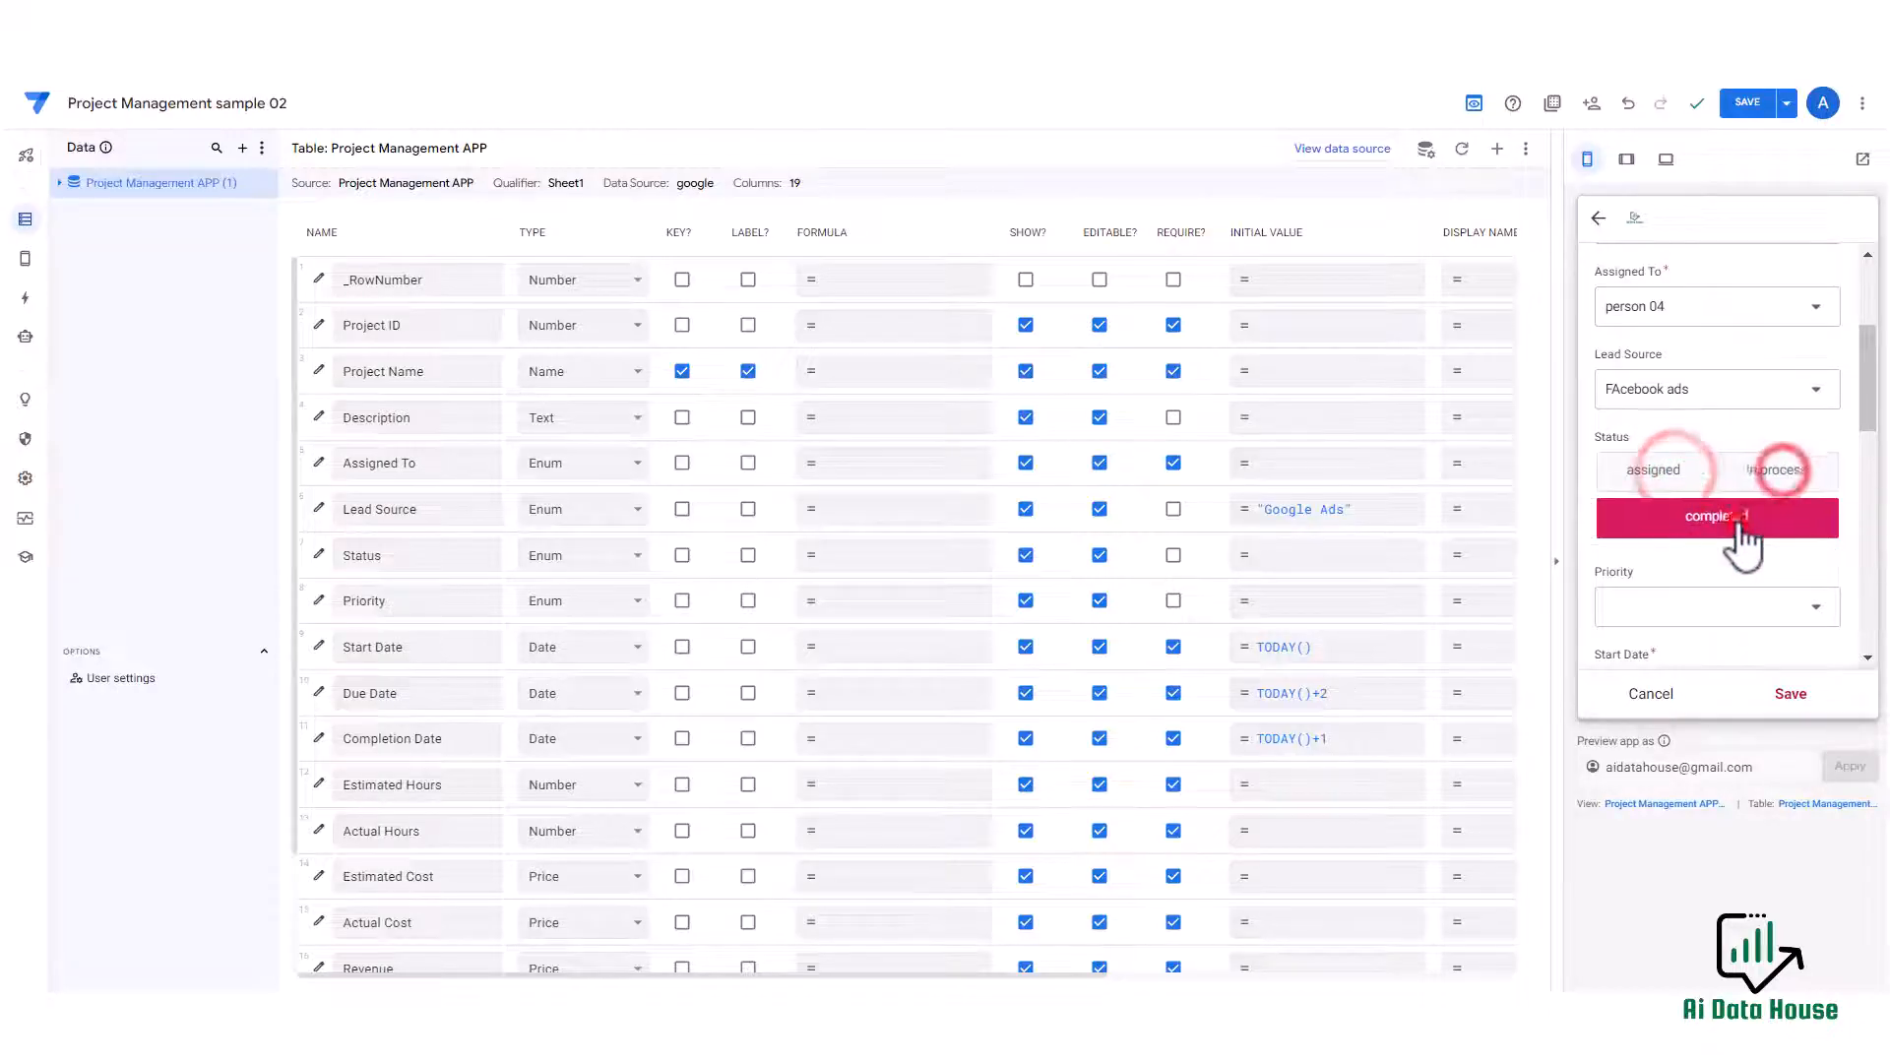
left_click(1642, 484)
left_click(1757, 473)
left_click(1758, 515)
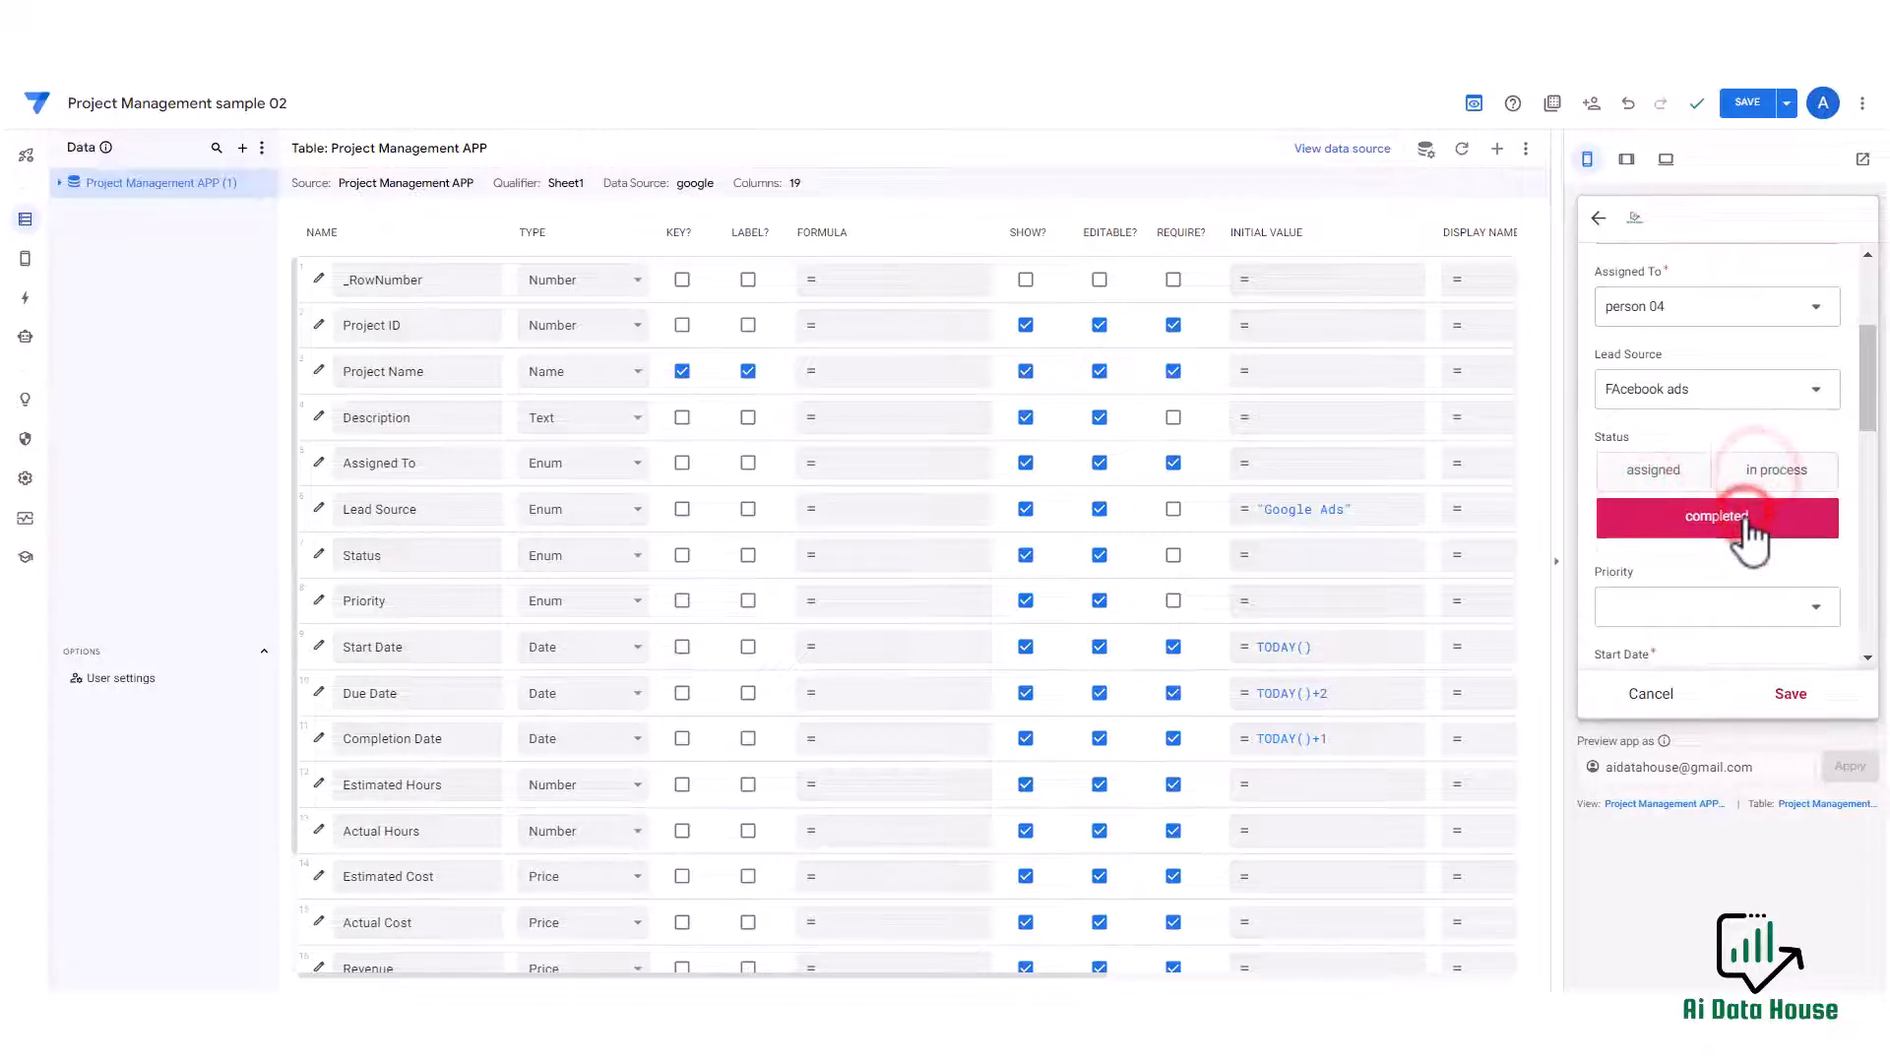
Set the Status input mode to Dropdown and open the Status dropdown in the preview form.
left_click(310, 555)
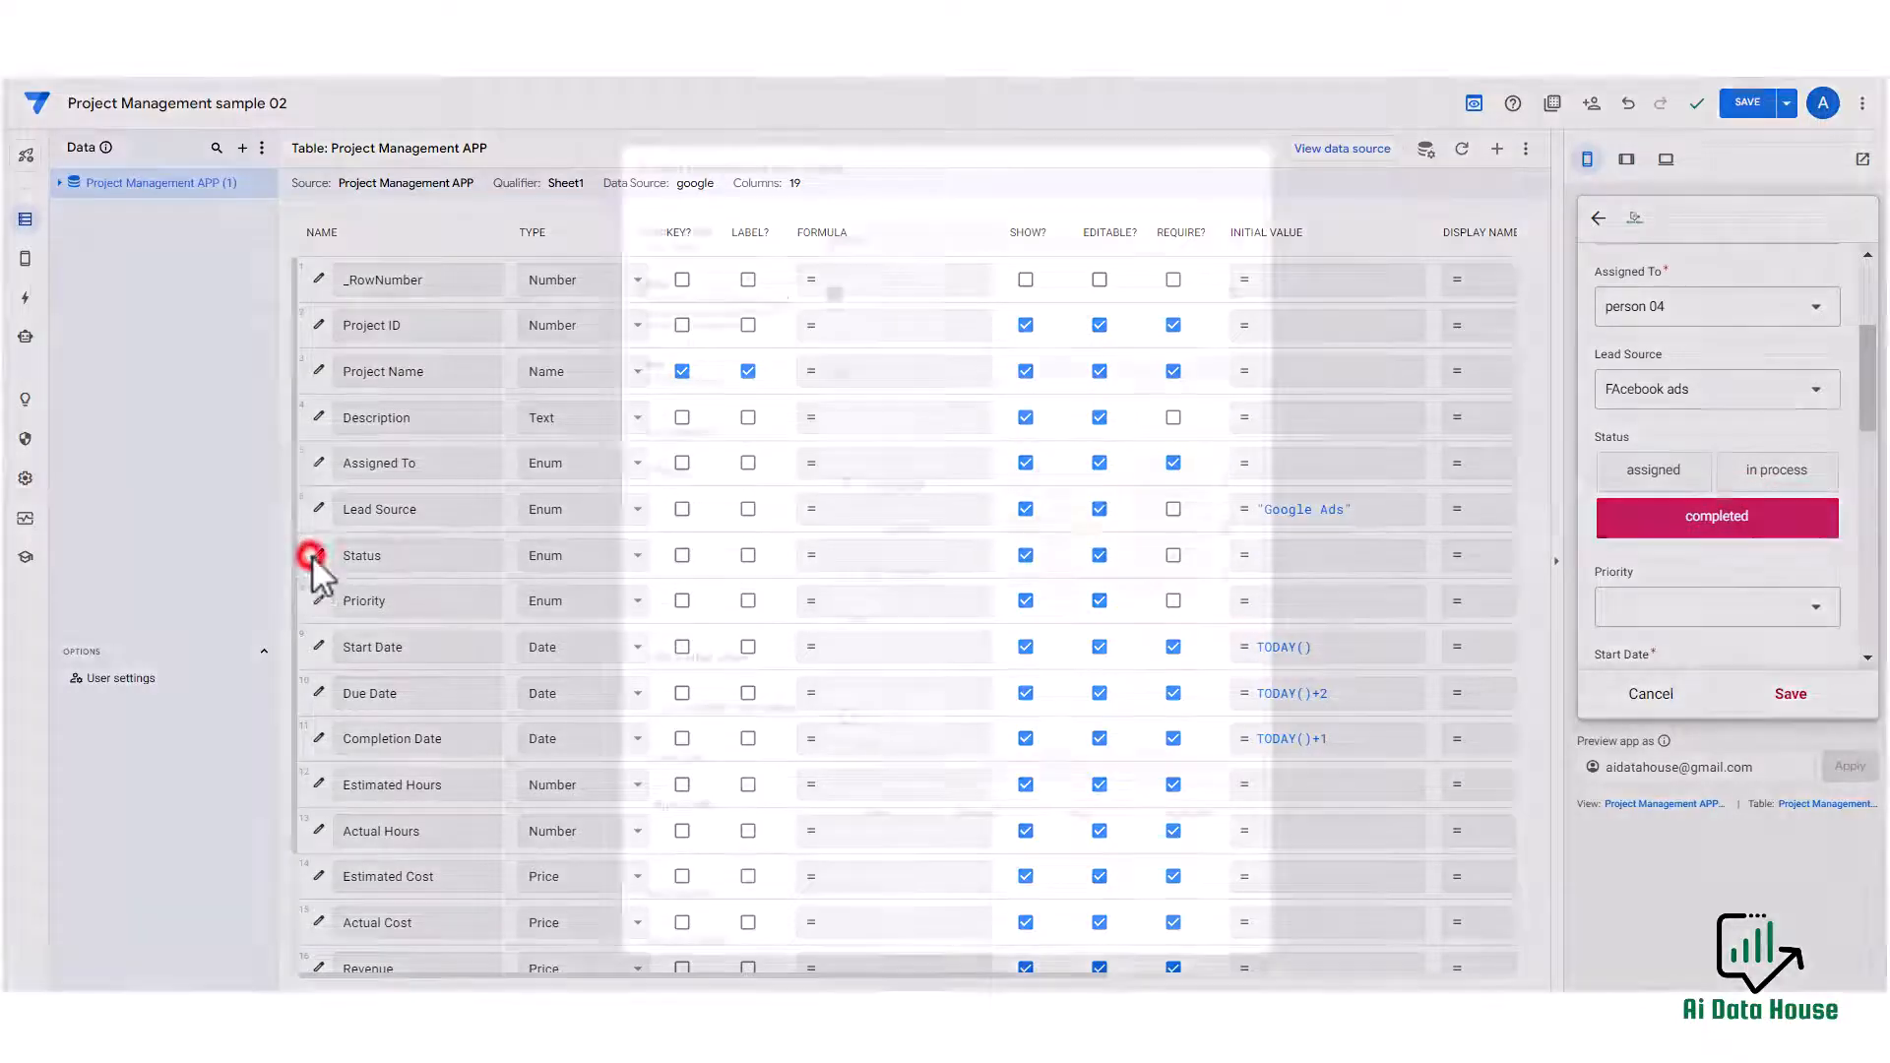
scroll(904, 488, "down", 1)
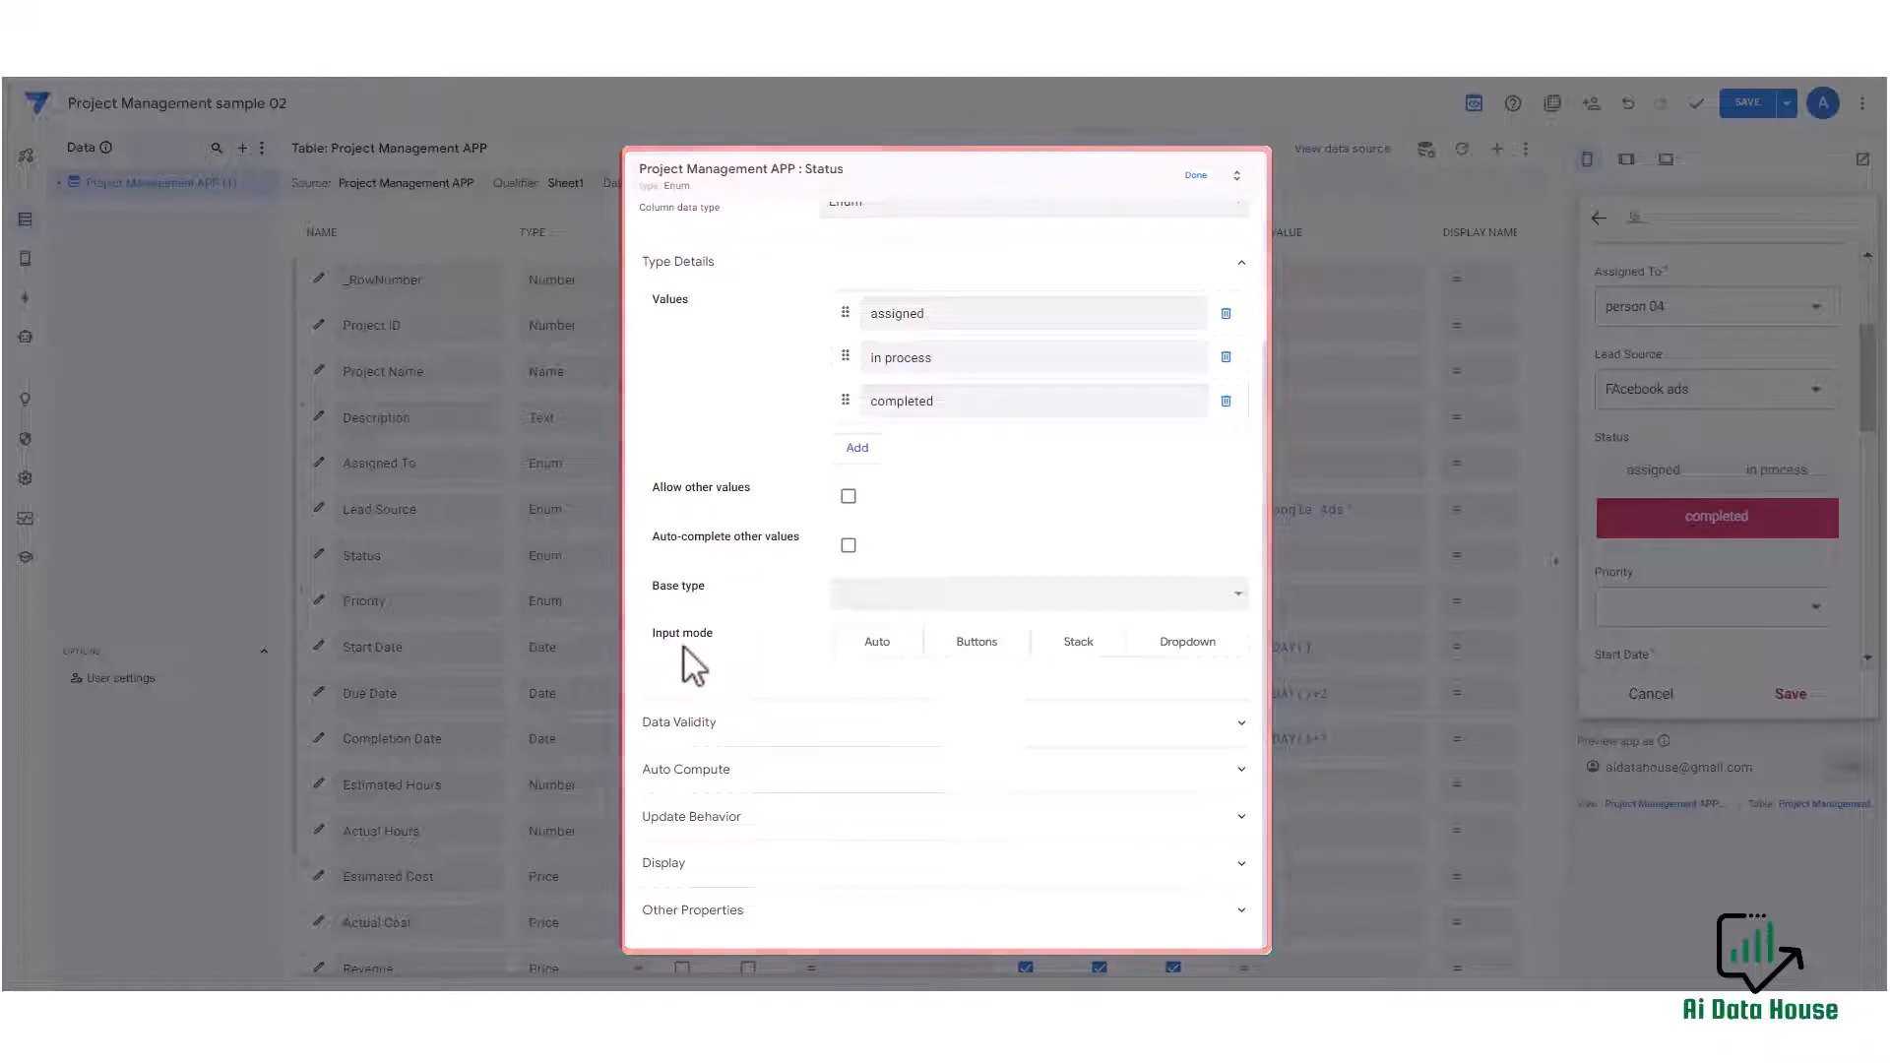
left_click(978, 646)
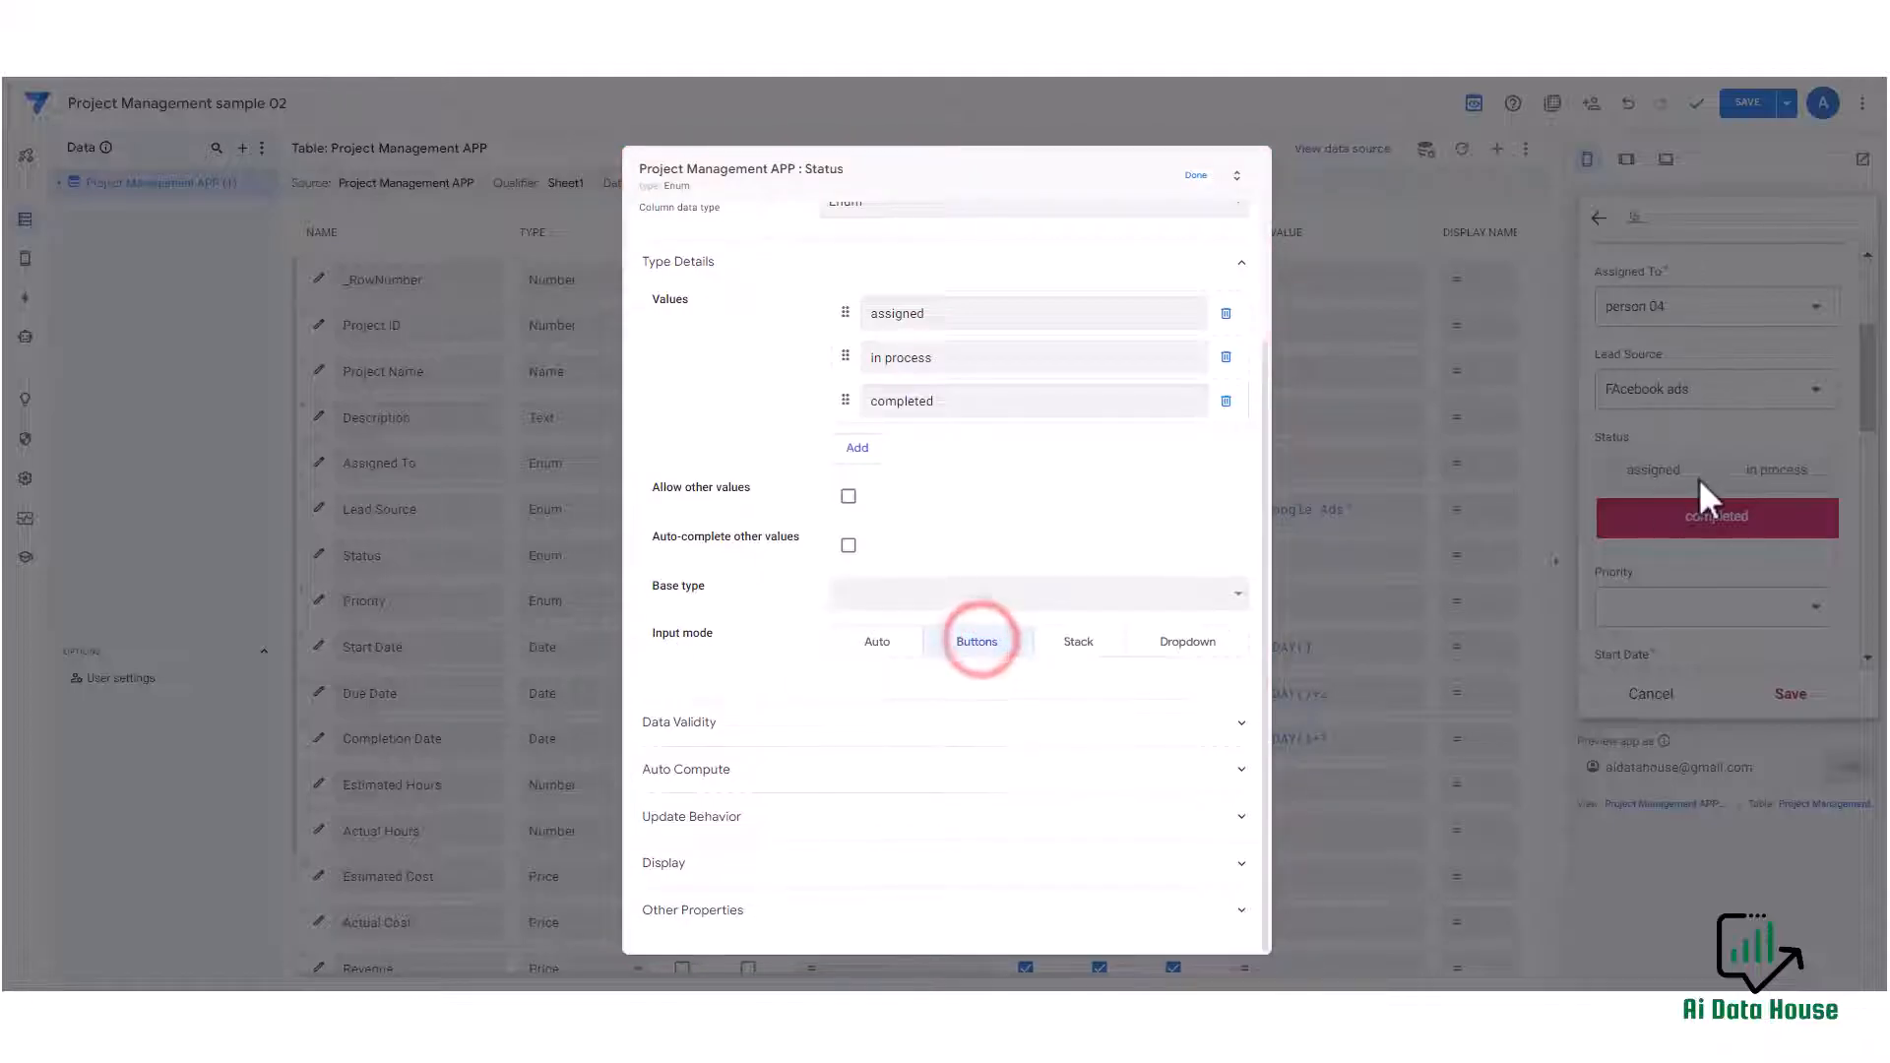
left_click(1154, 638)
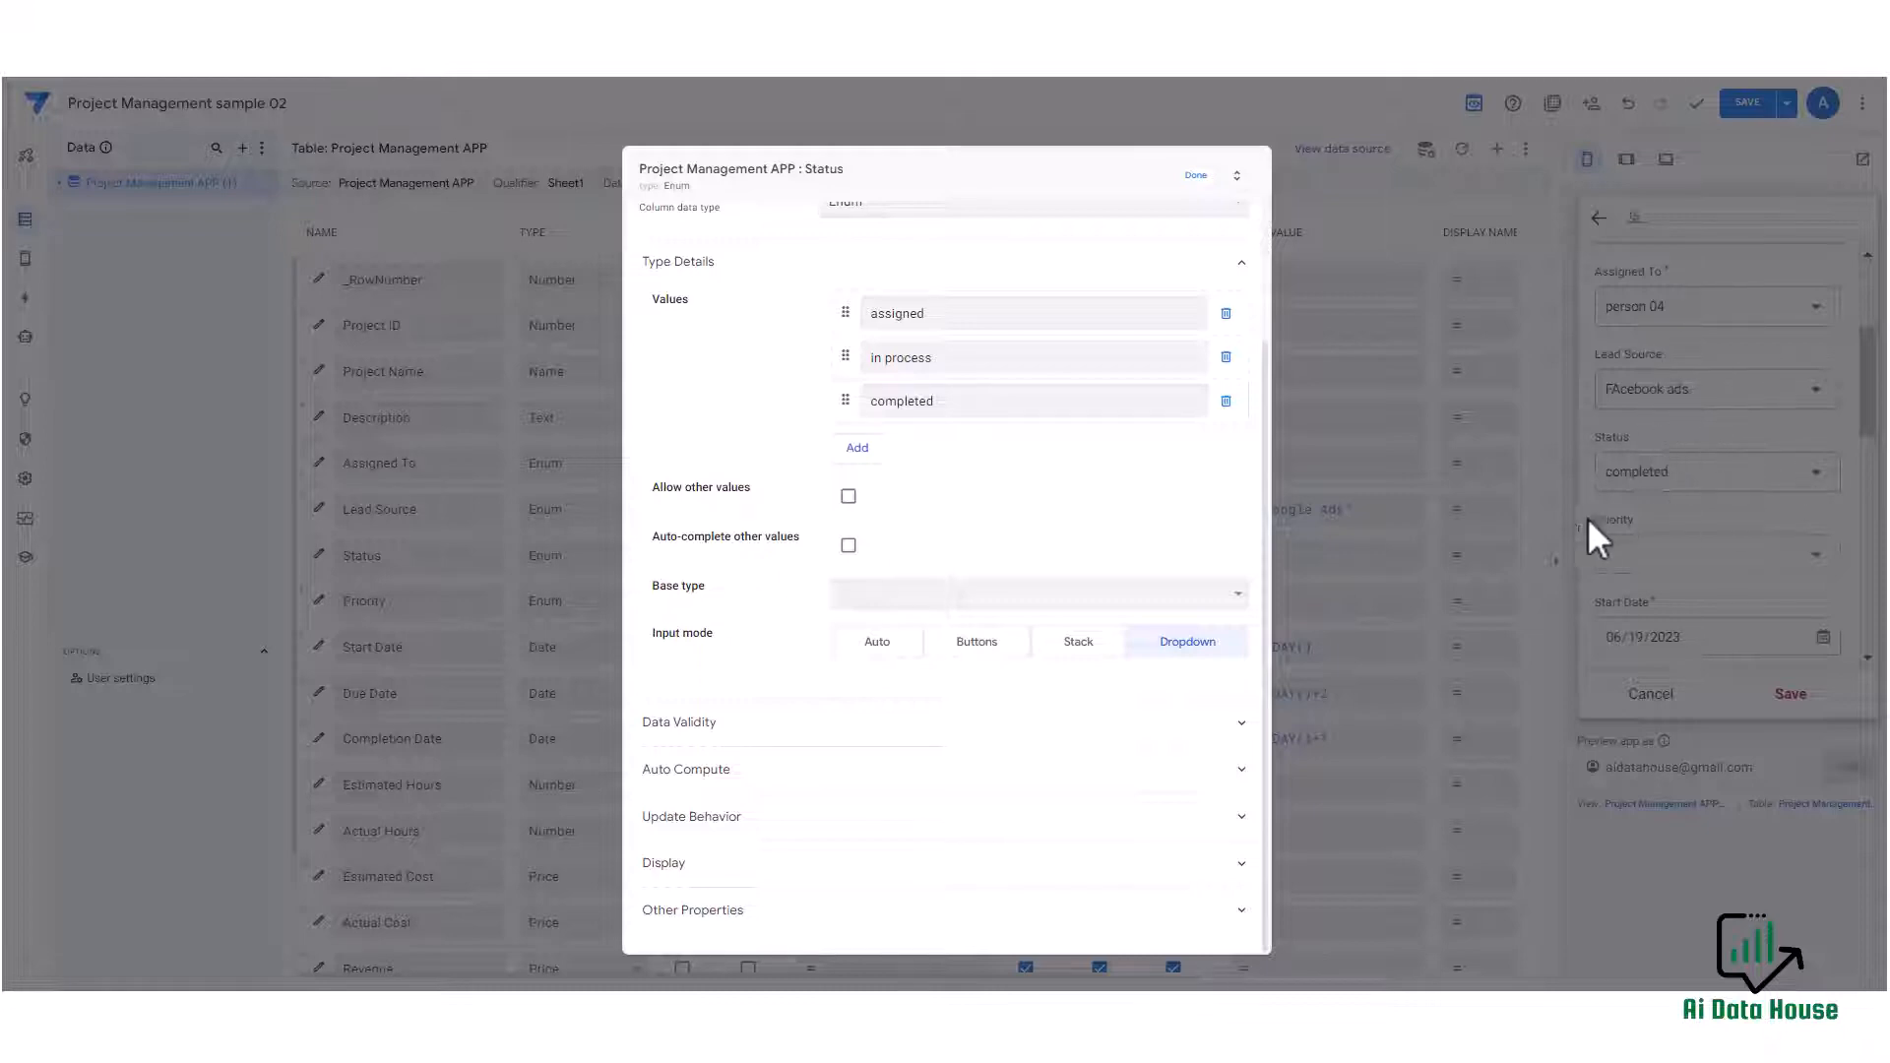
left_click(1194, 175)
left_click(1791, 478)
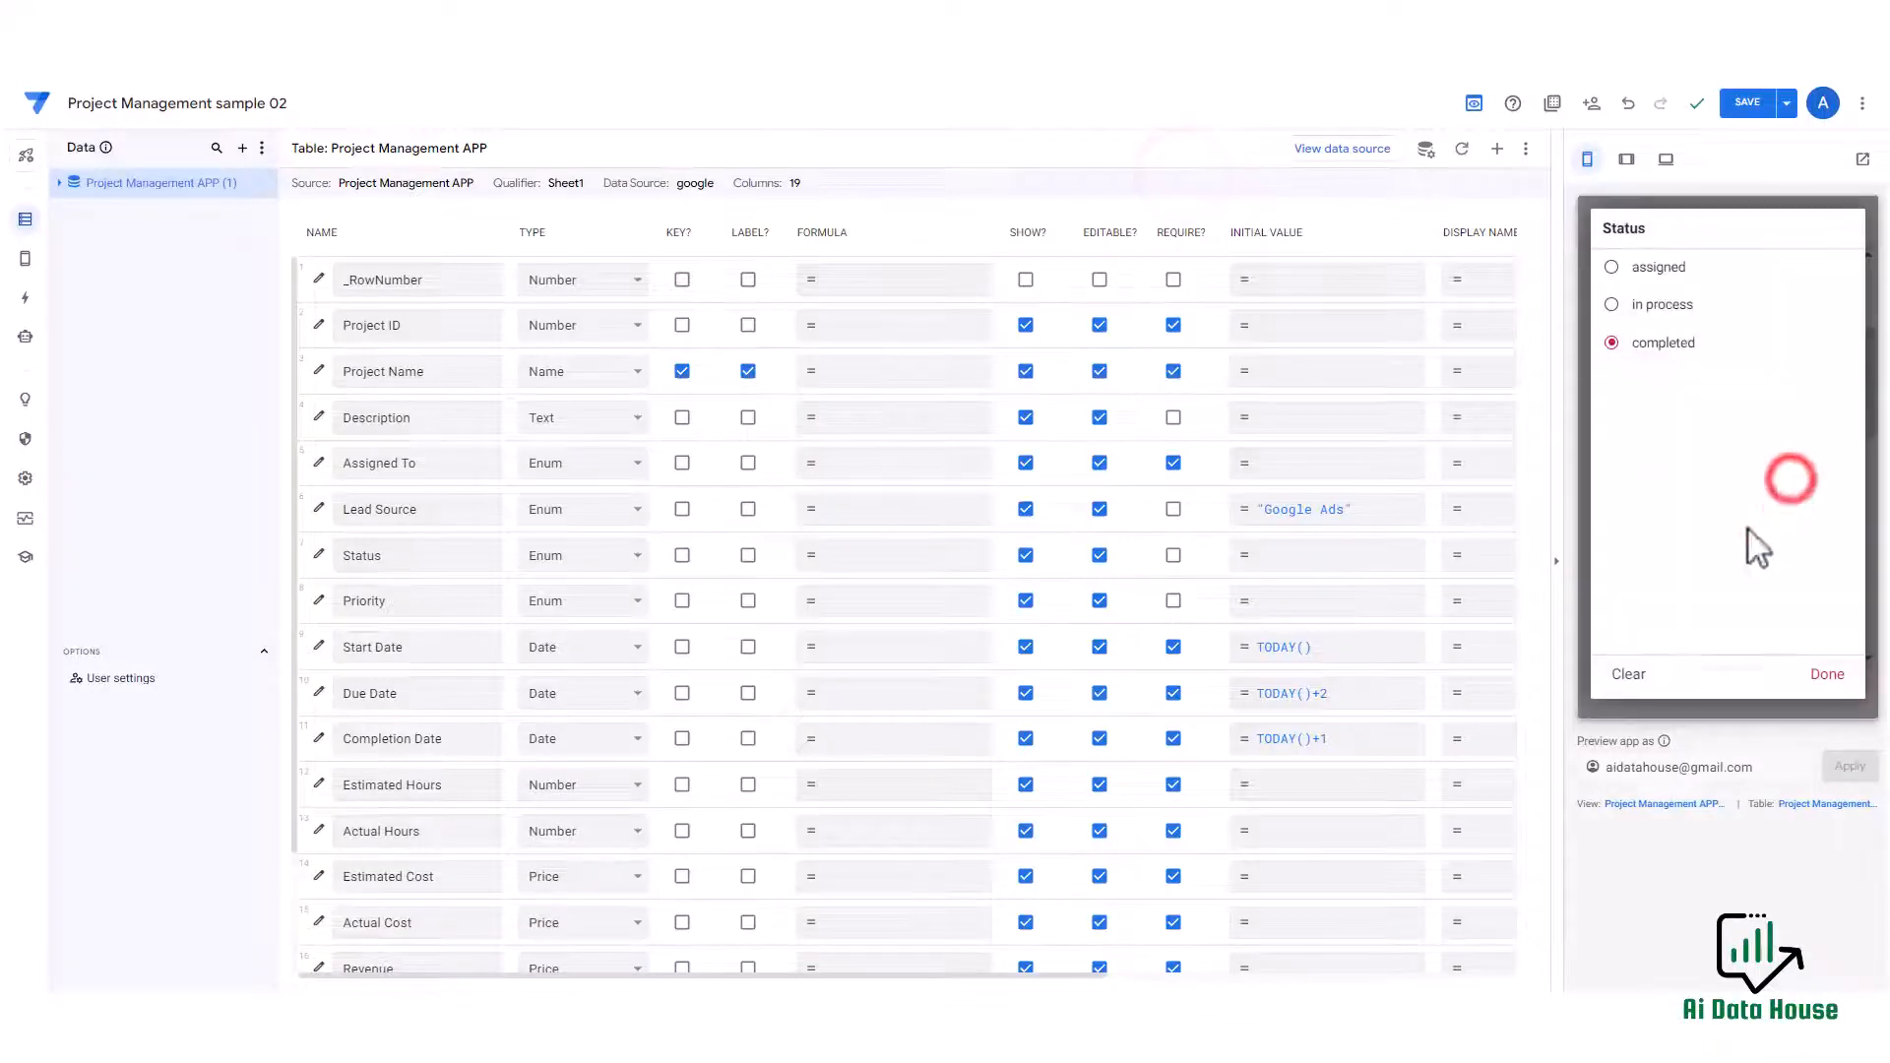
Set the Status input mode to Stack and test its options in the preview form.
left_click(318, 554)
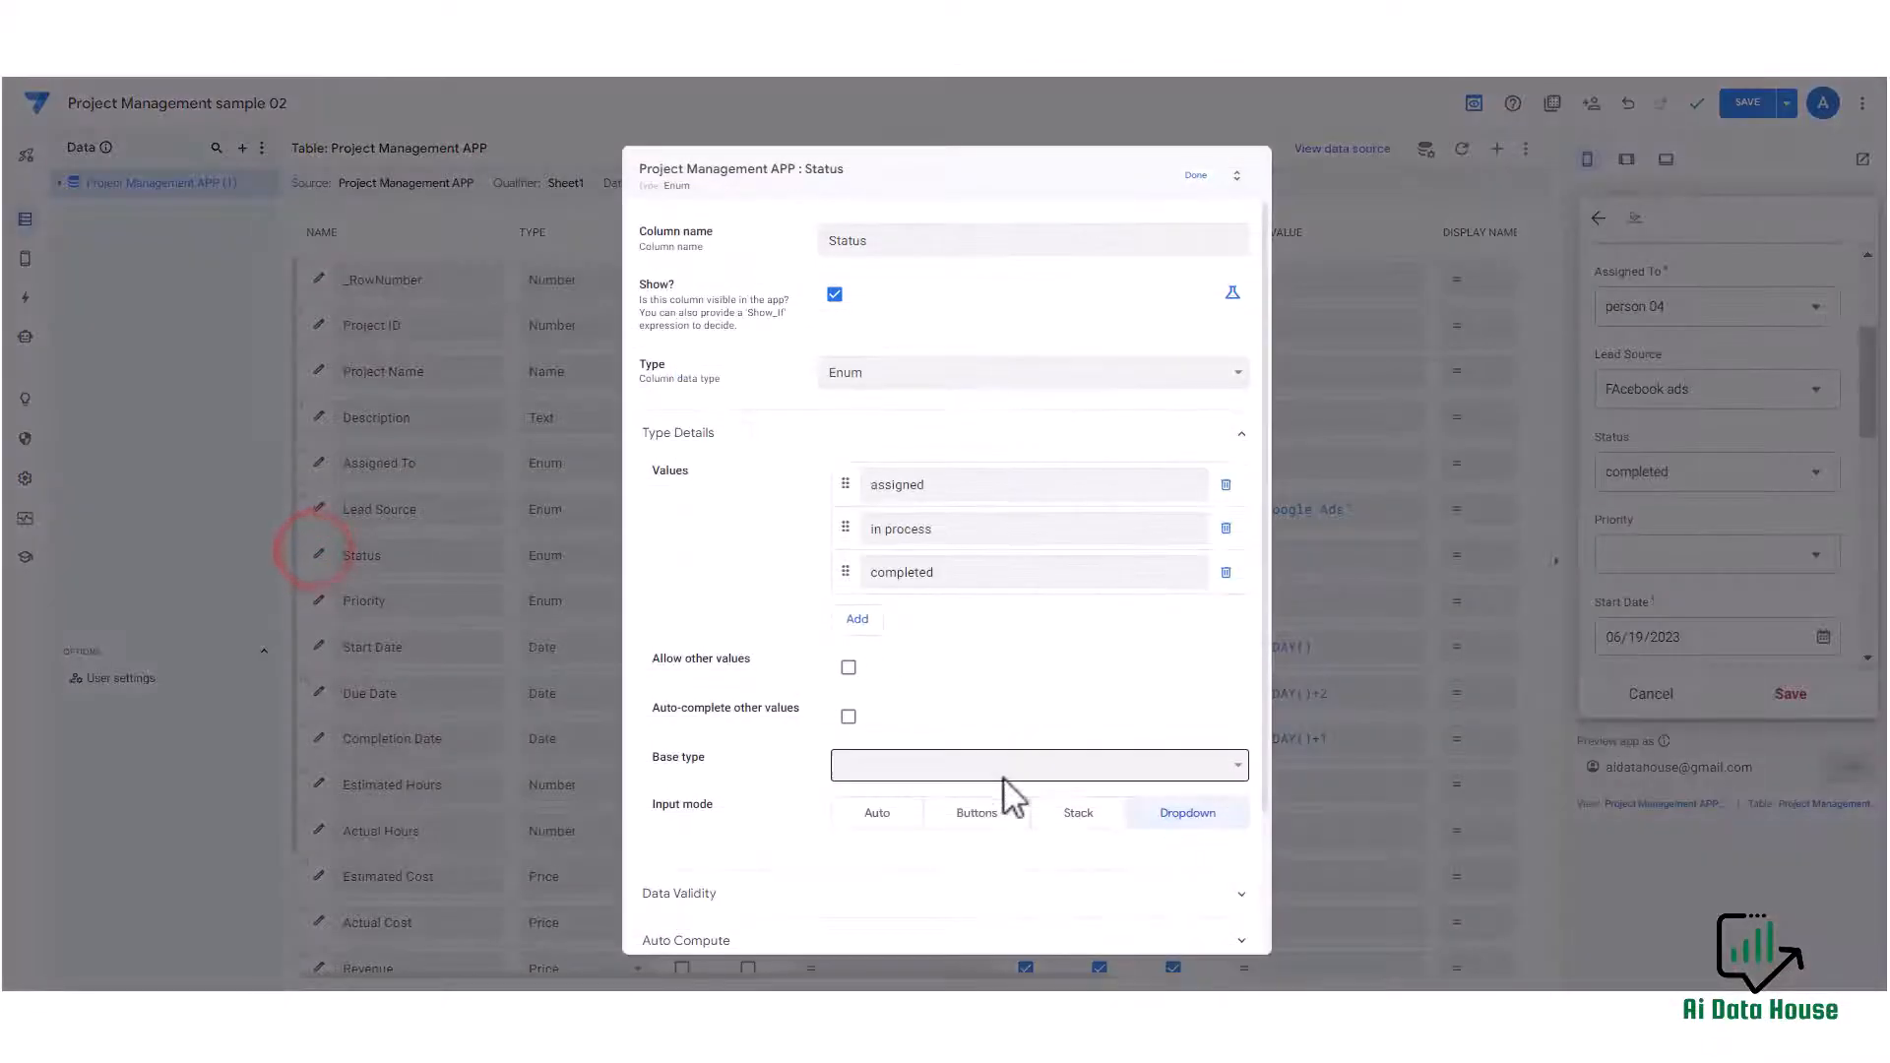
left_click(1079, 813)
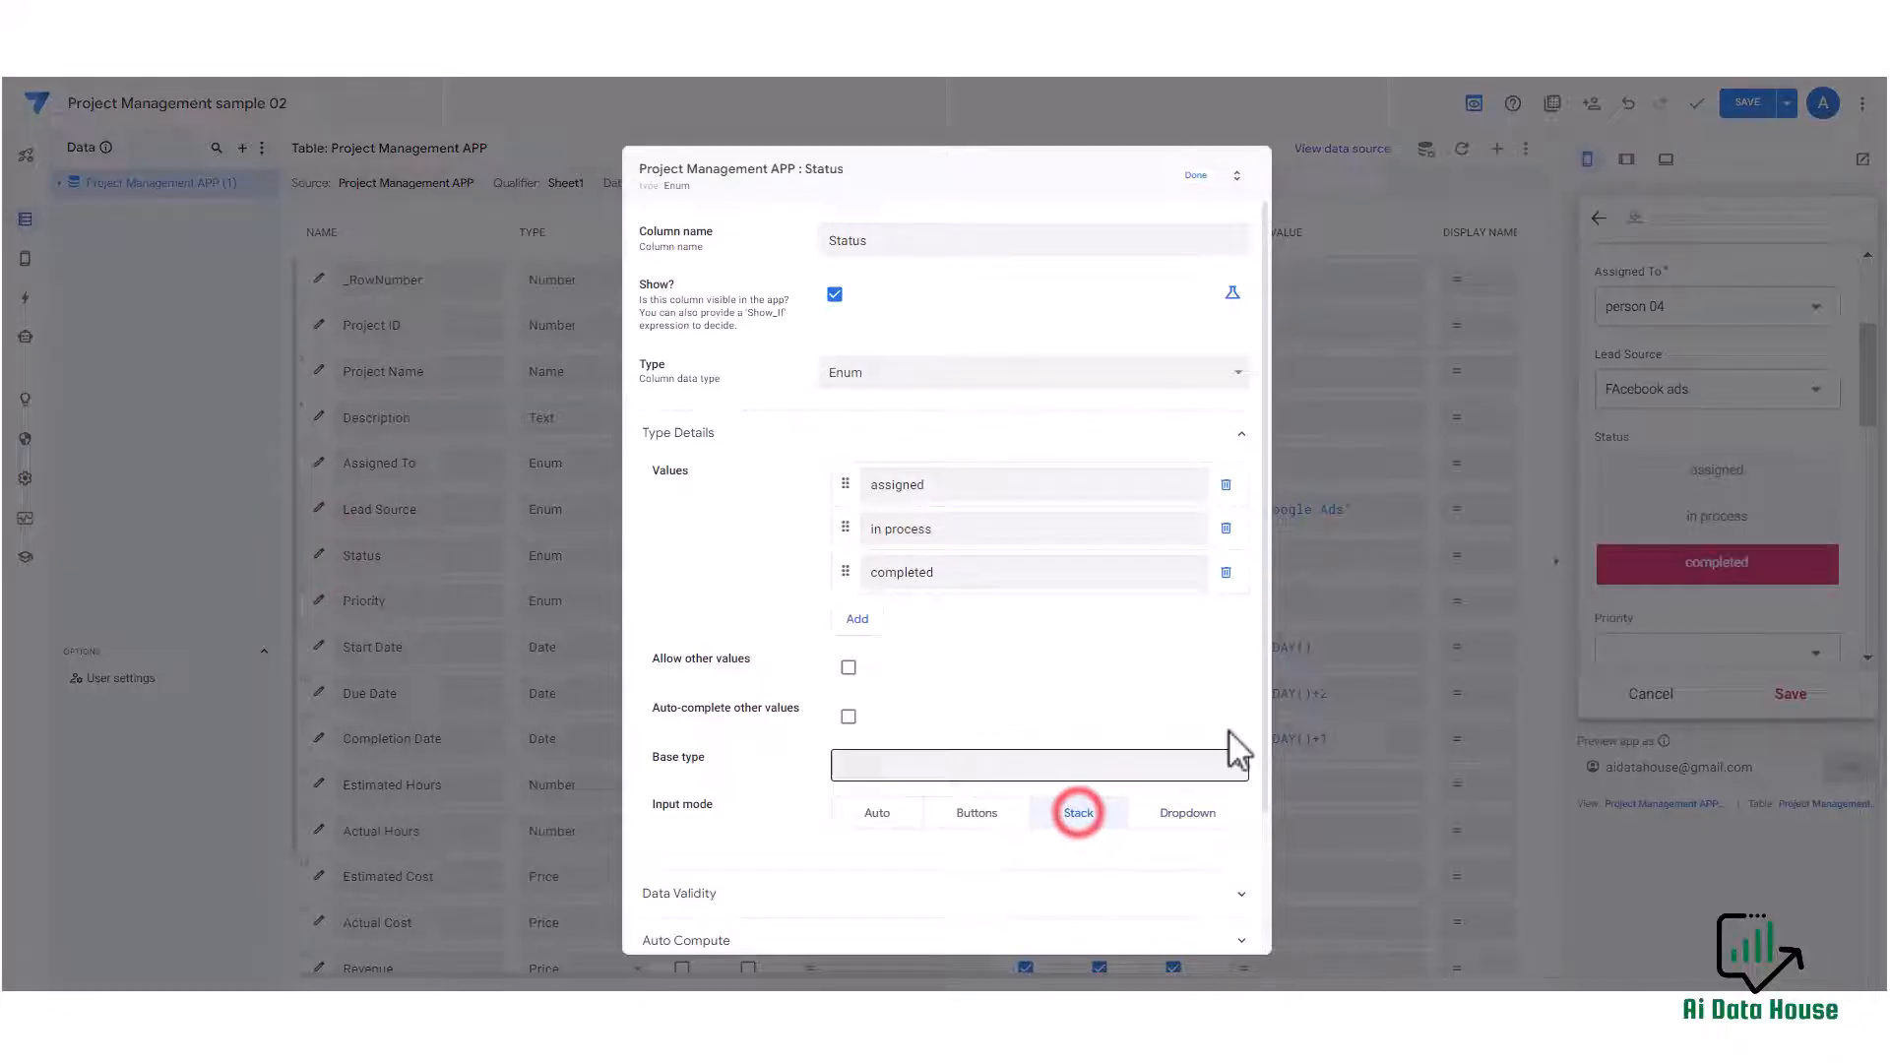
left_click(1187, 185)
left_click(1718, 470)
left_click(1739, 520)
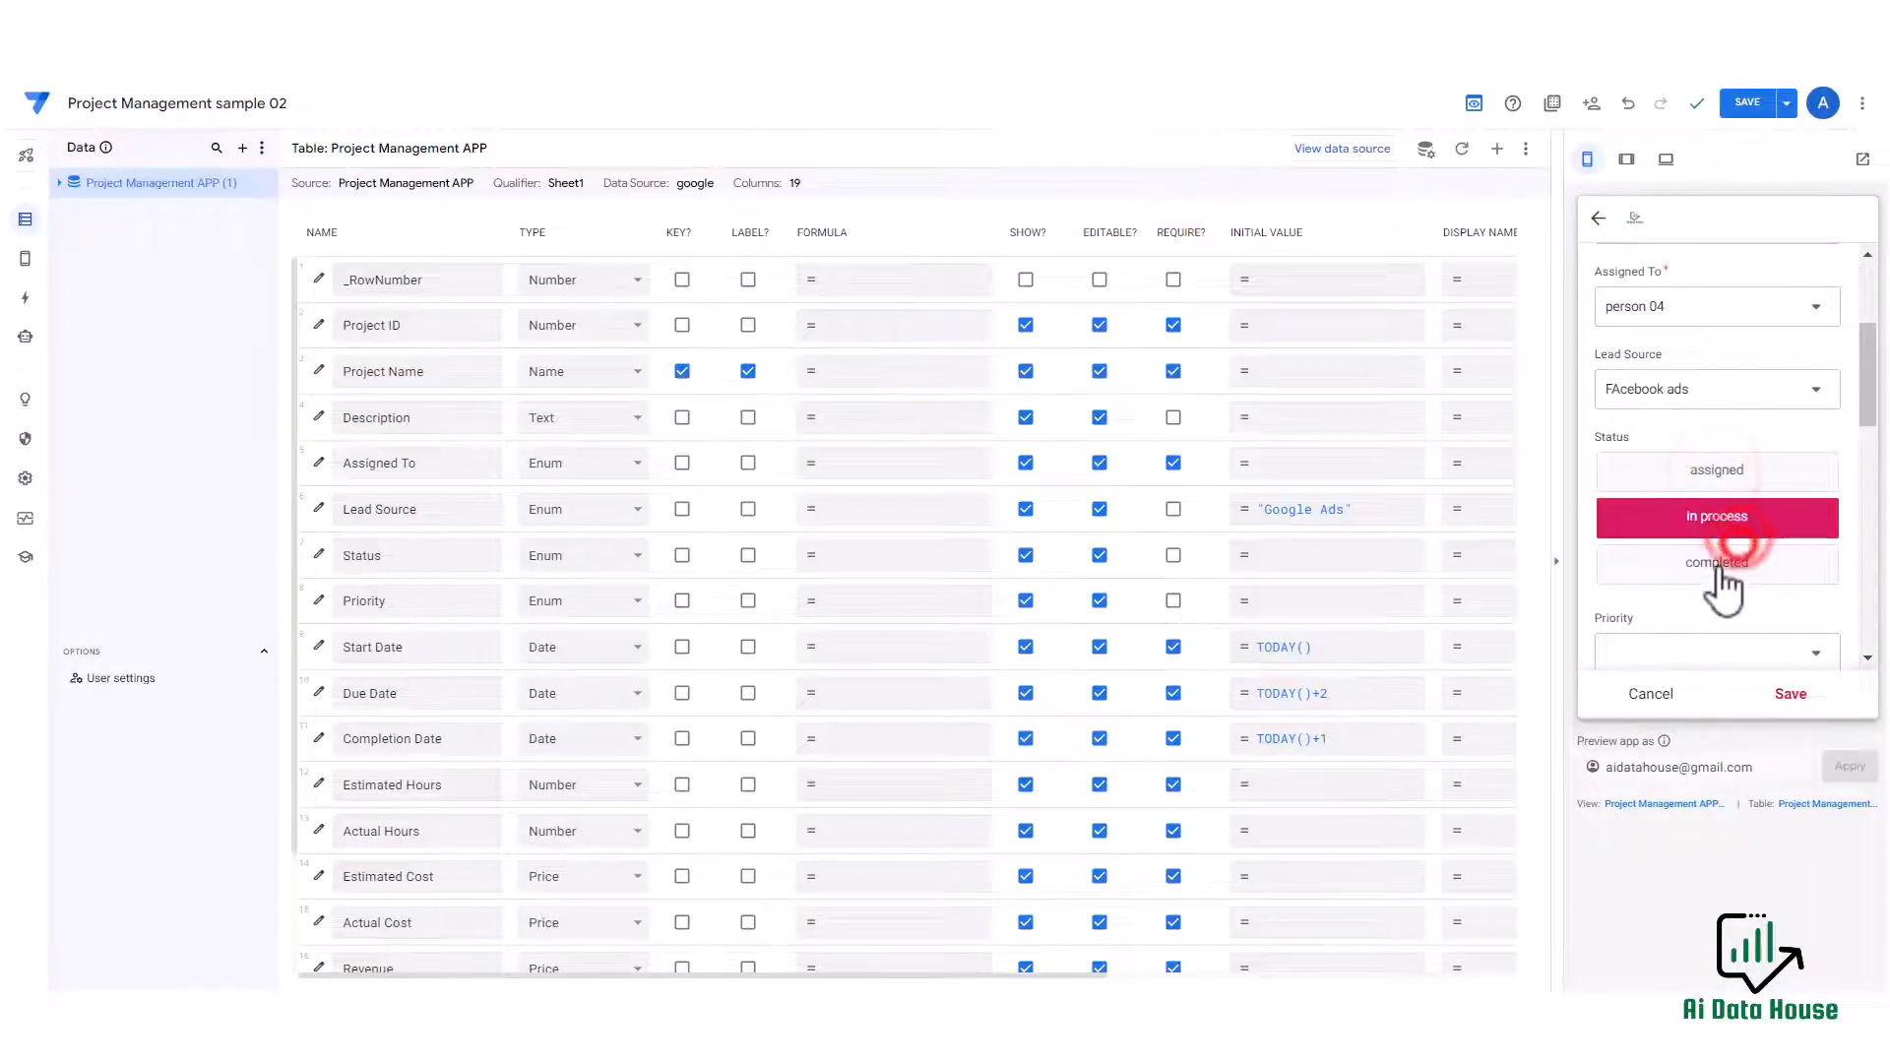
left_click(1720, 571)
Switch the Status input mode to Buttons.
left_click(318, 555)
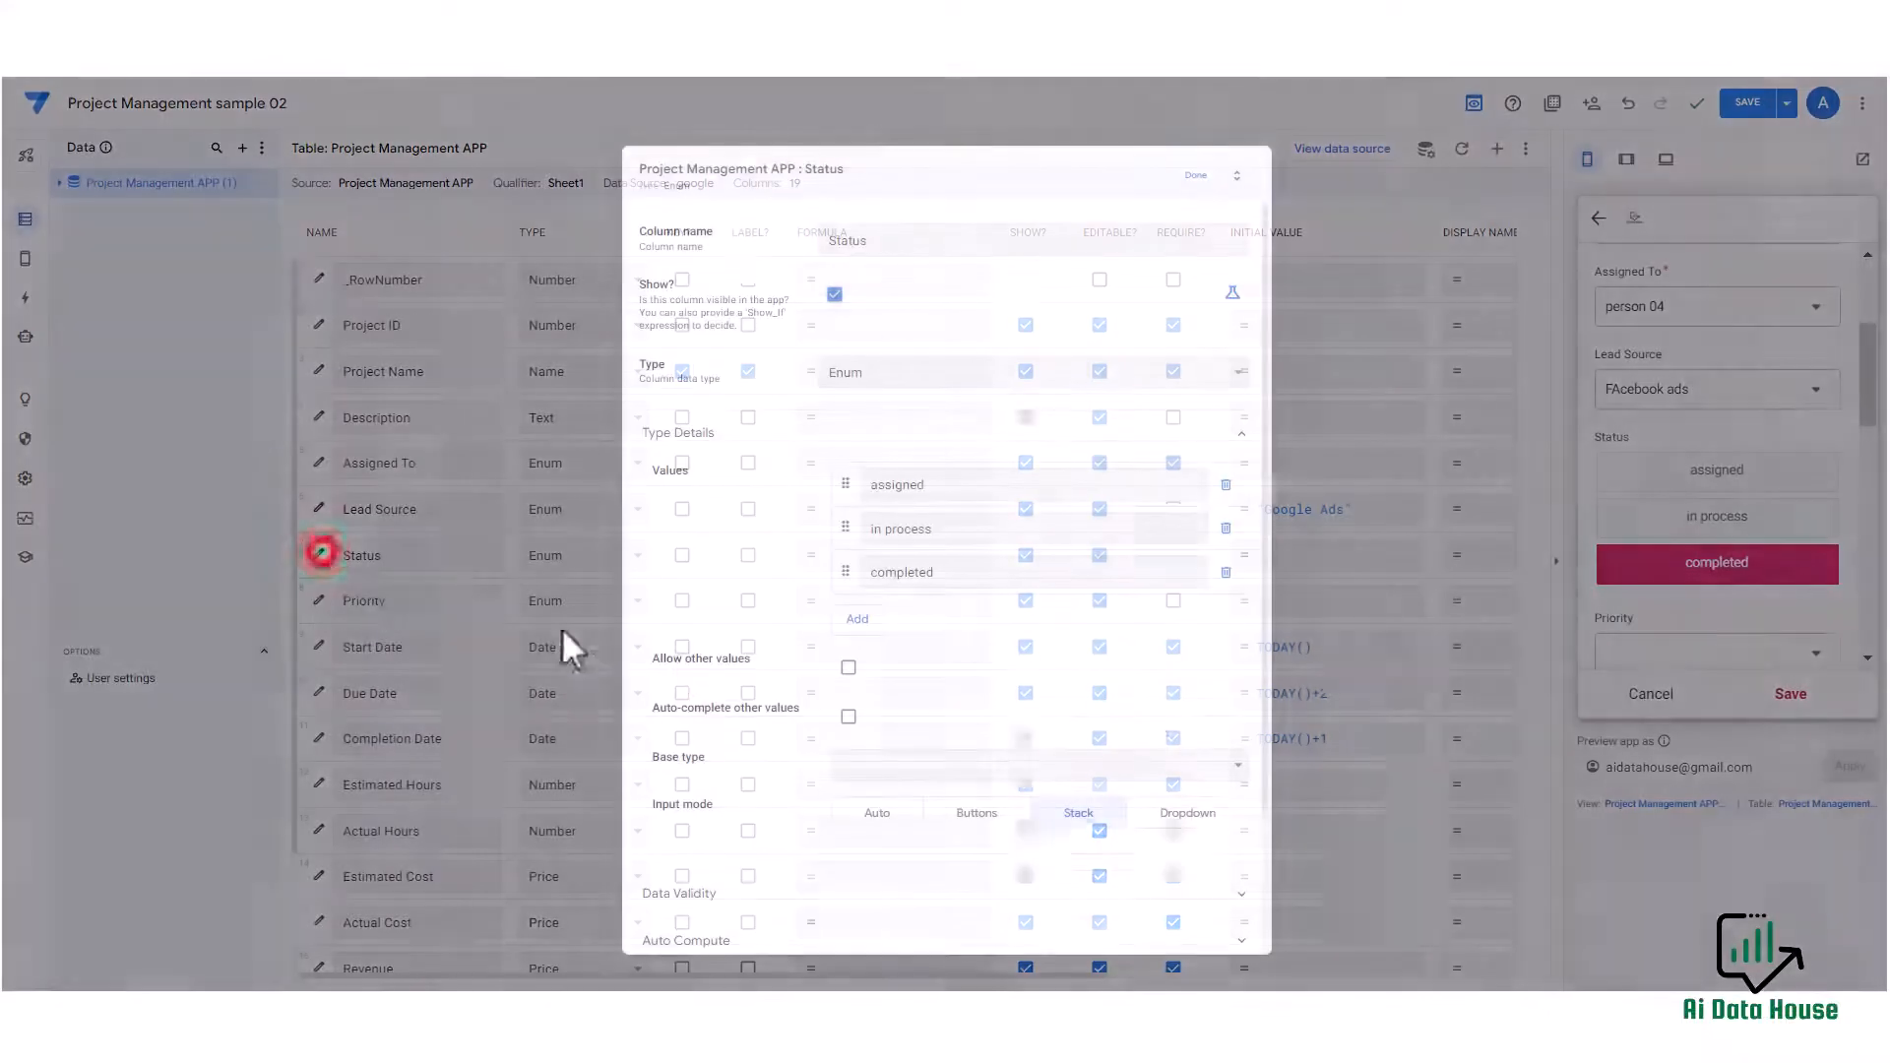
left_click(979, 817)
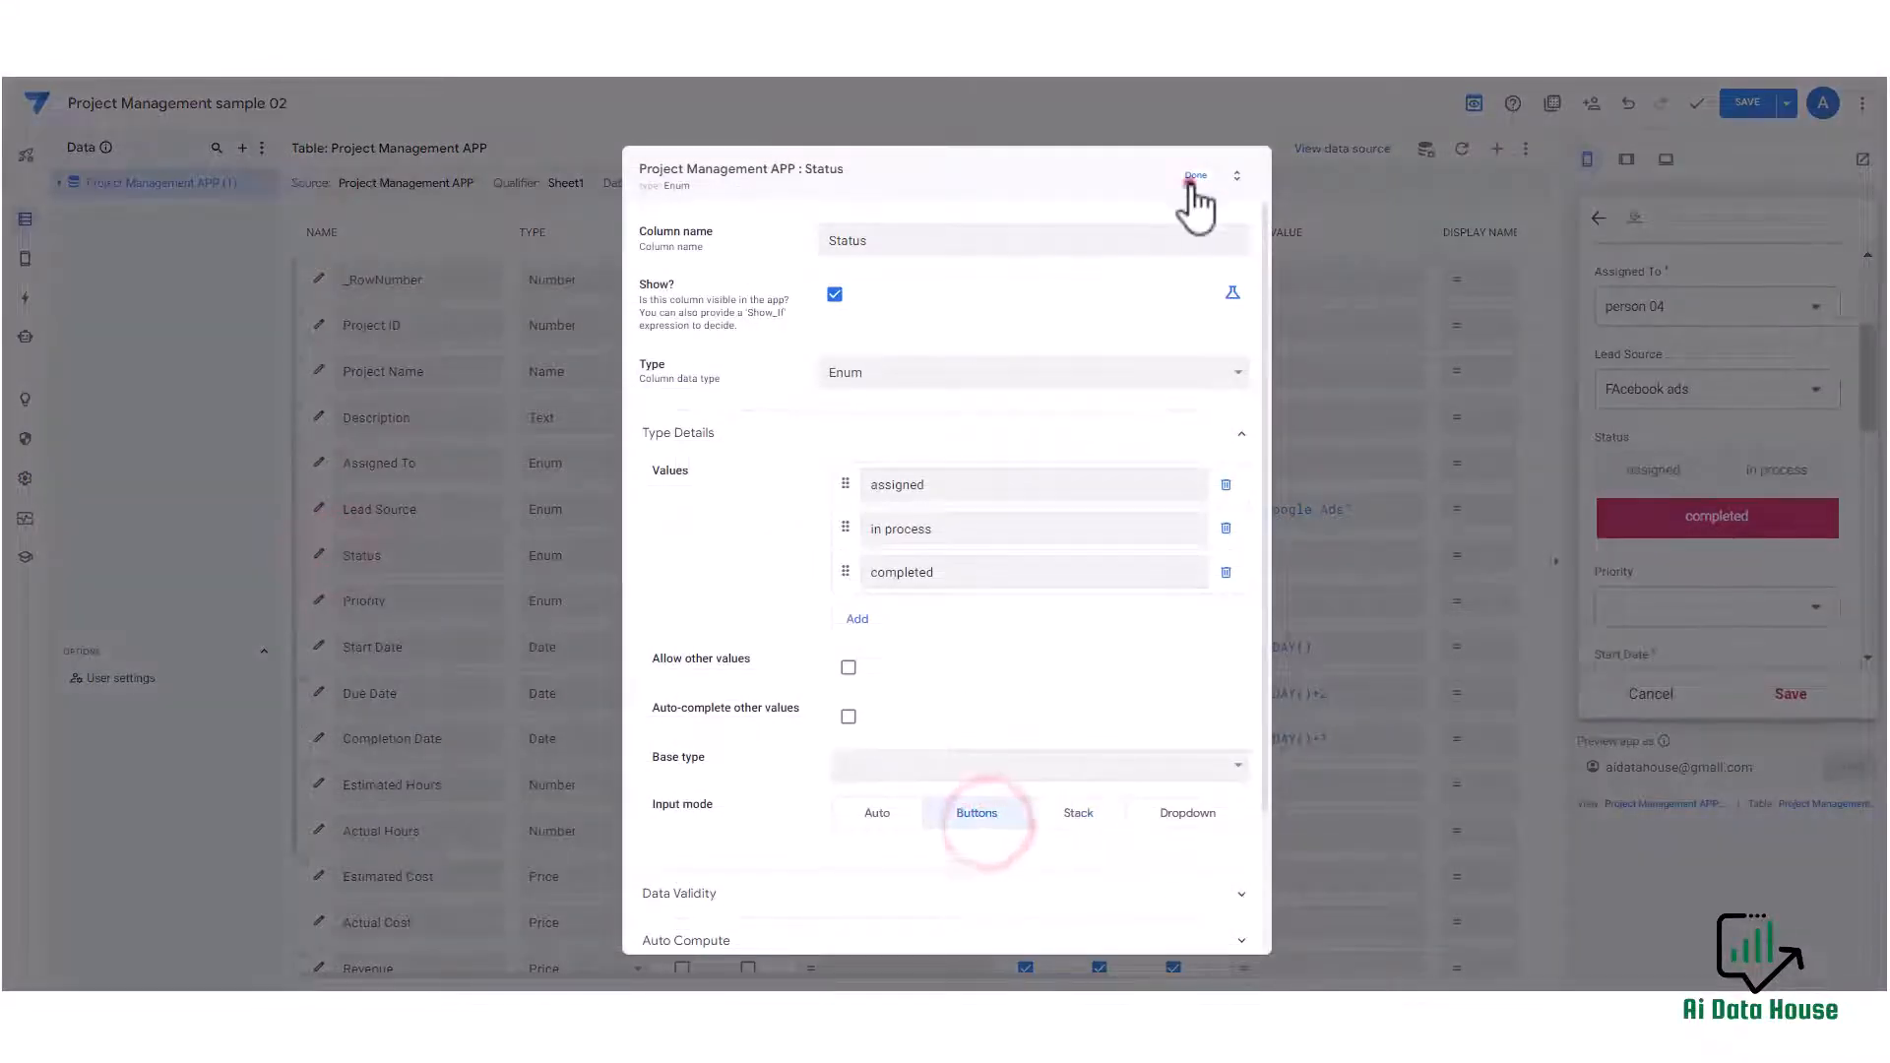
left_click(1191, 179)
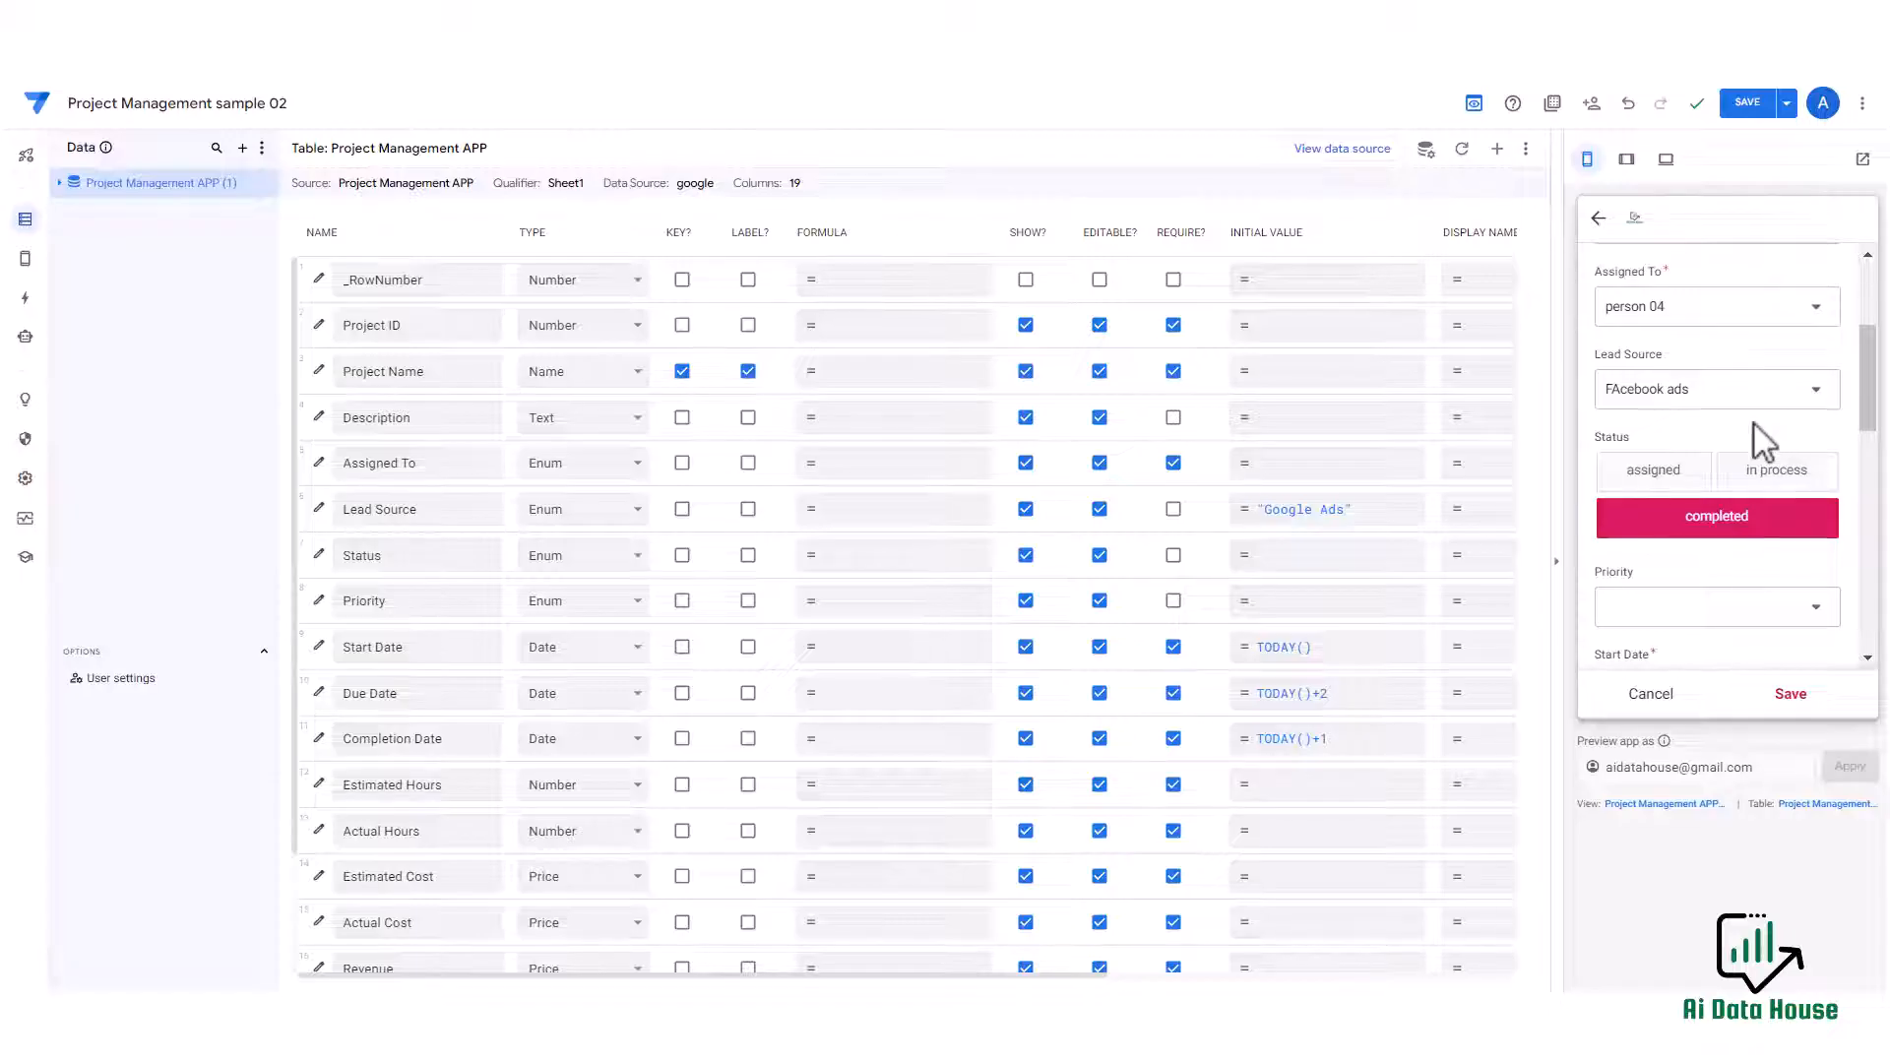
Test the Estimated Hours stepper in the preview form, then clear its value and select Estimated Cost.
scroll(1752, 423, "down", 3)
scroll(1741, 440, "down", 2)
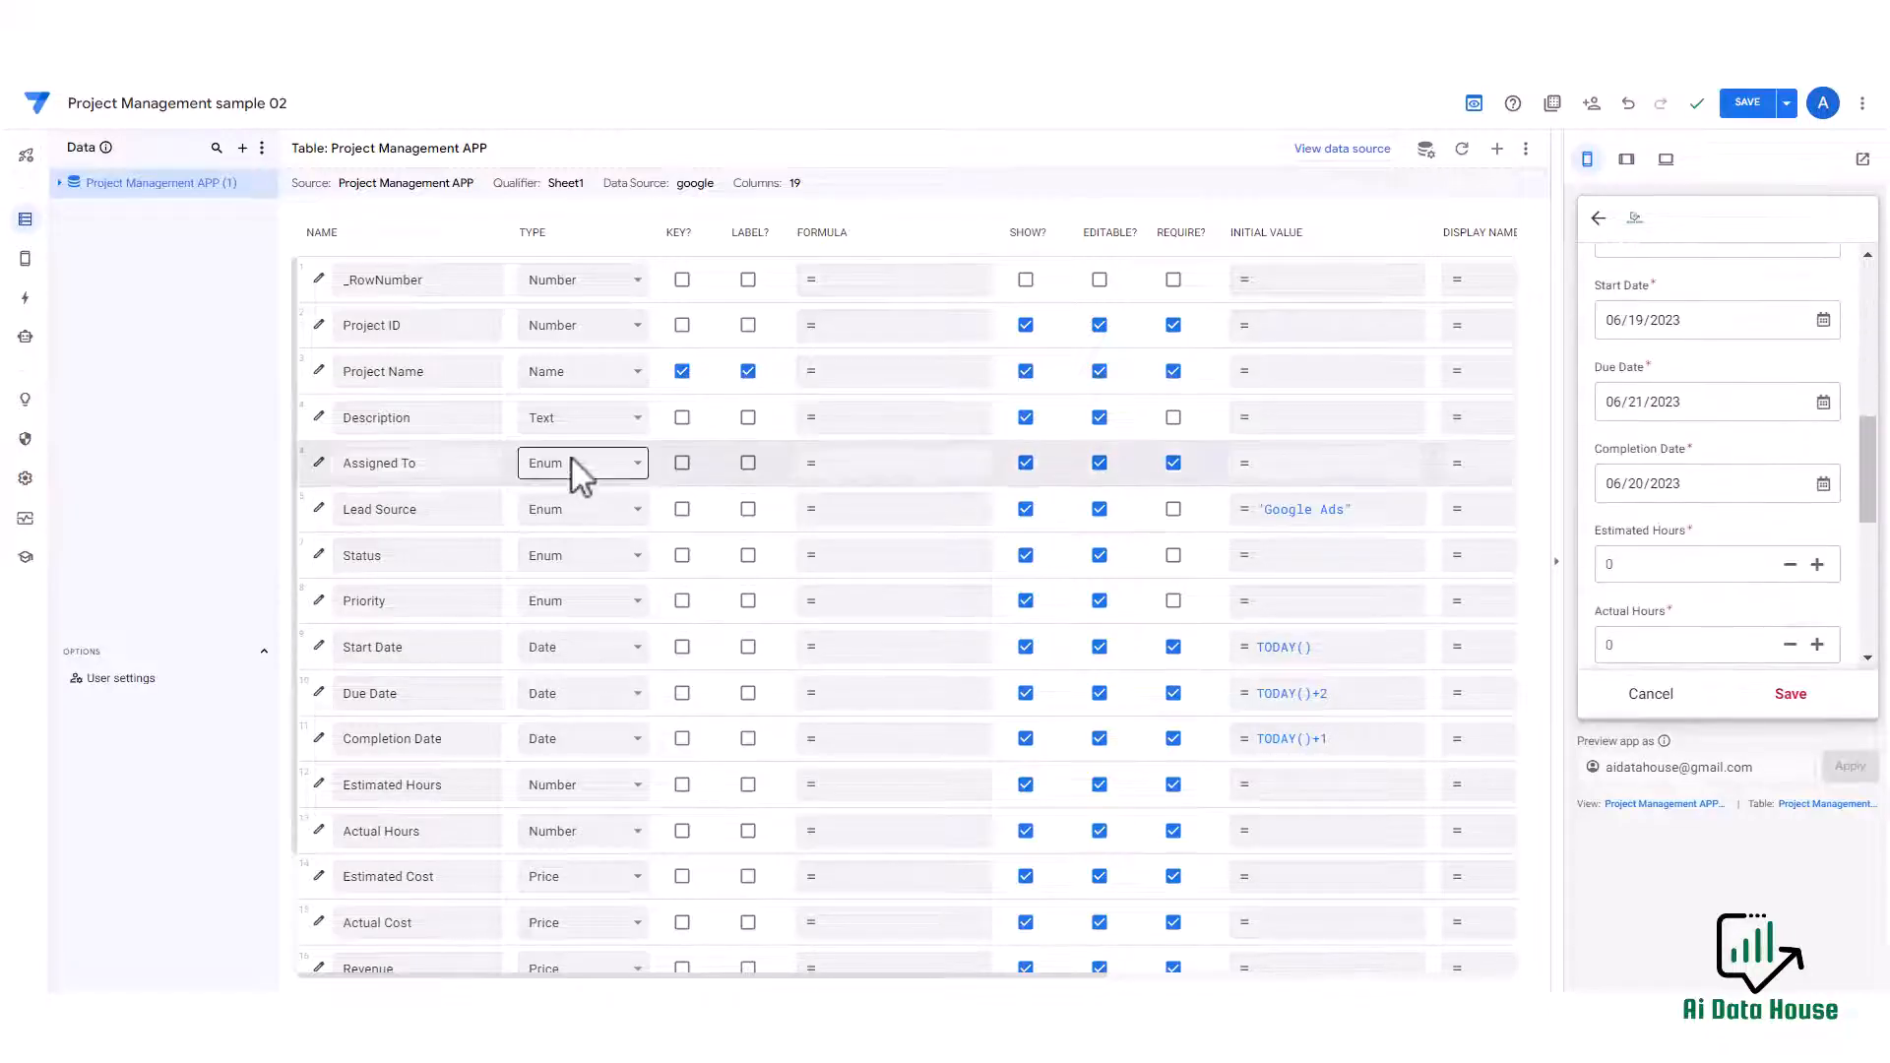
scroll(587, 497, "down", 1)
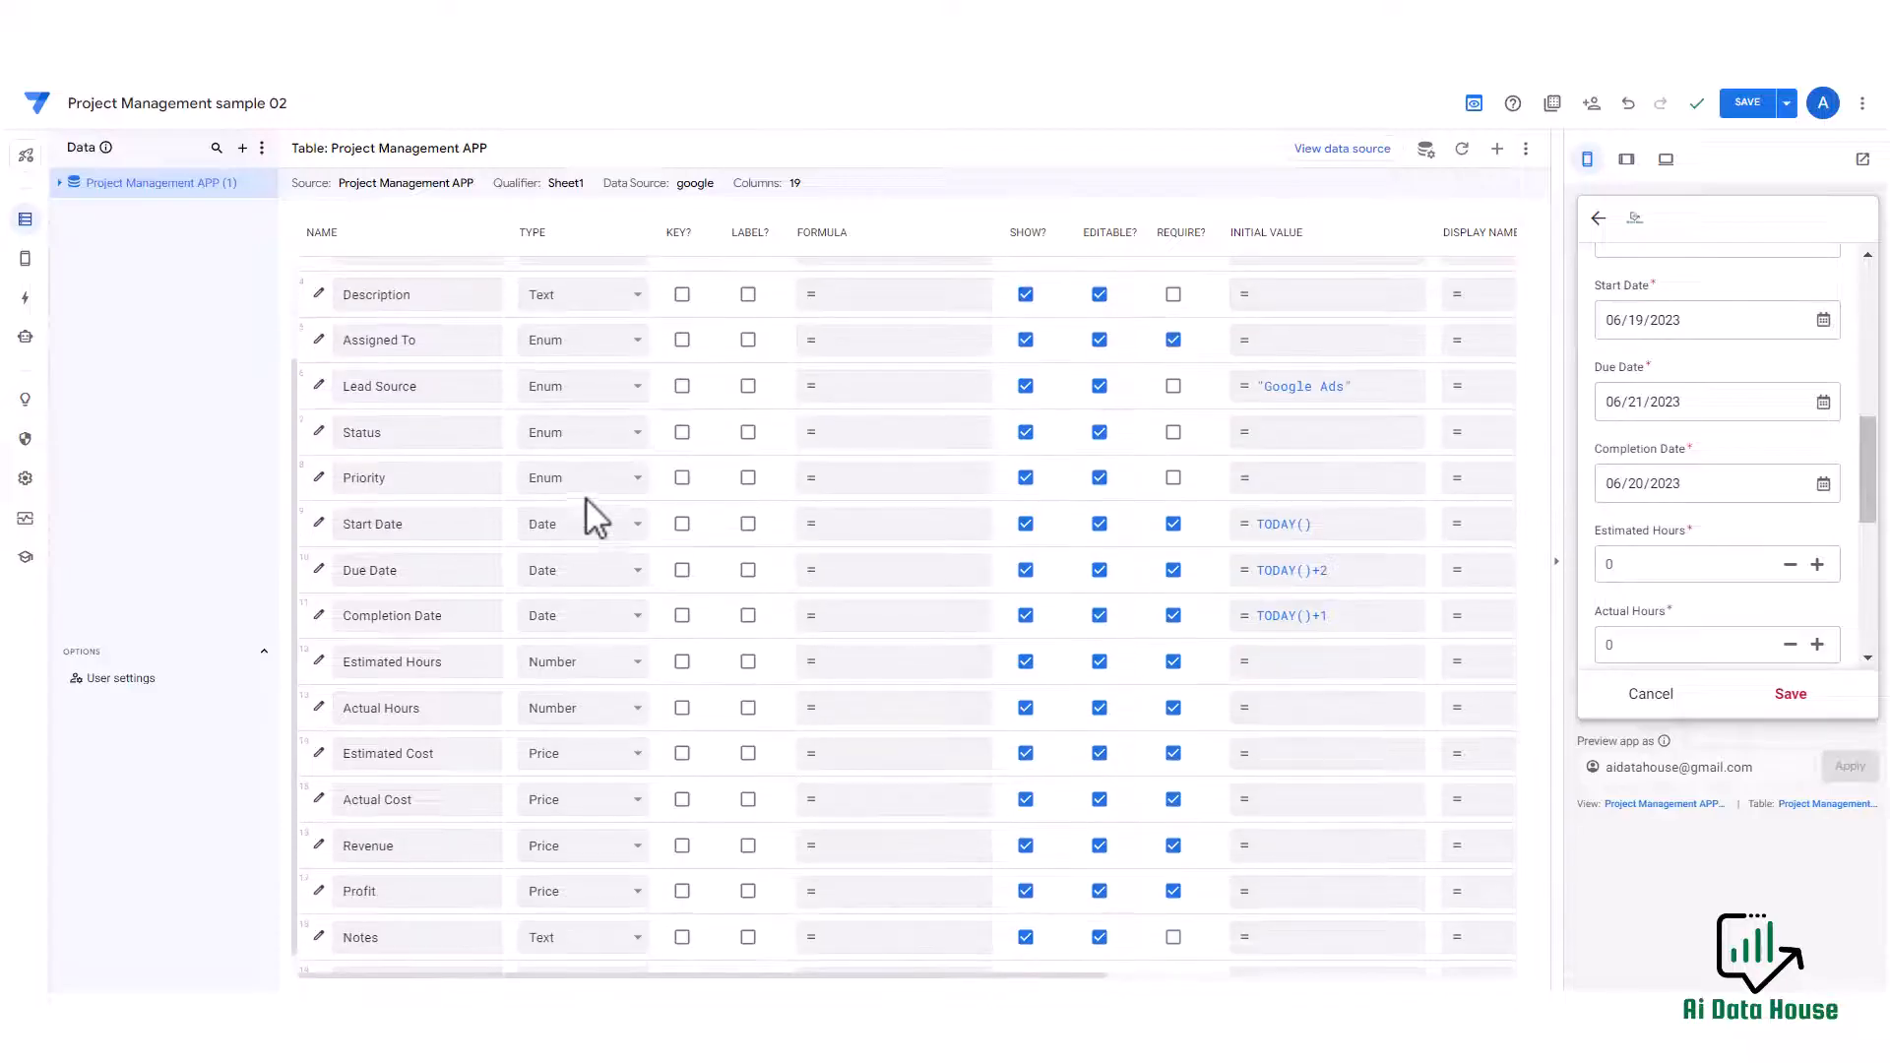
scroll(1718, 556, "down", 1)
scroll(1713, 542, "down", 1)
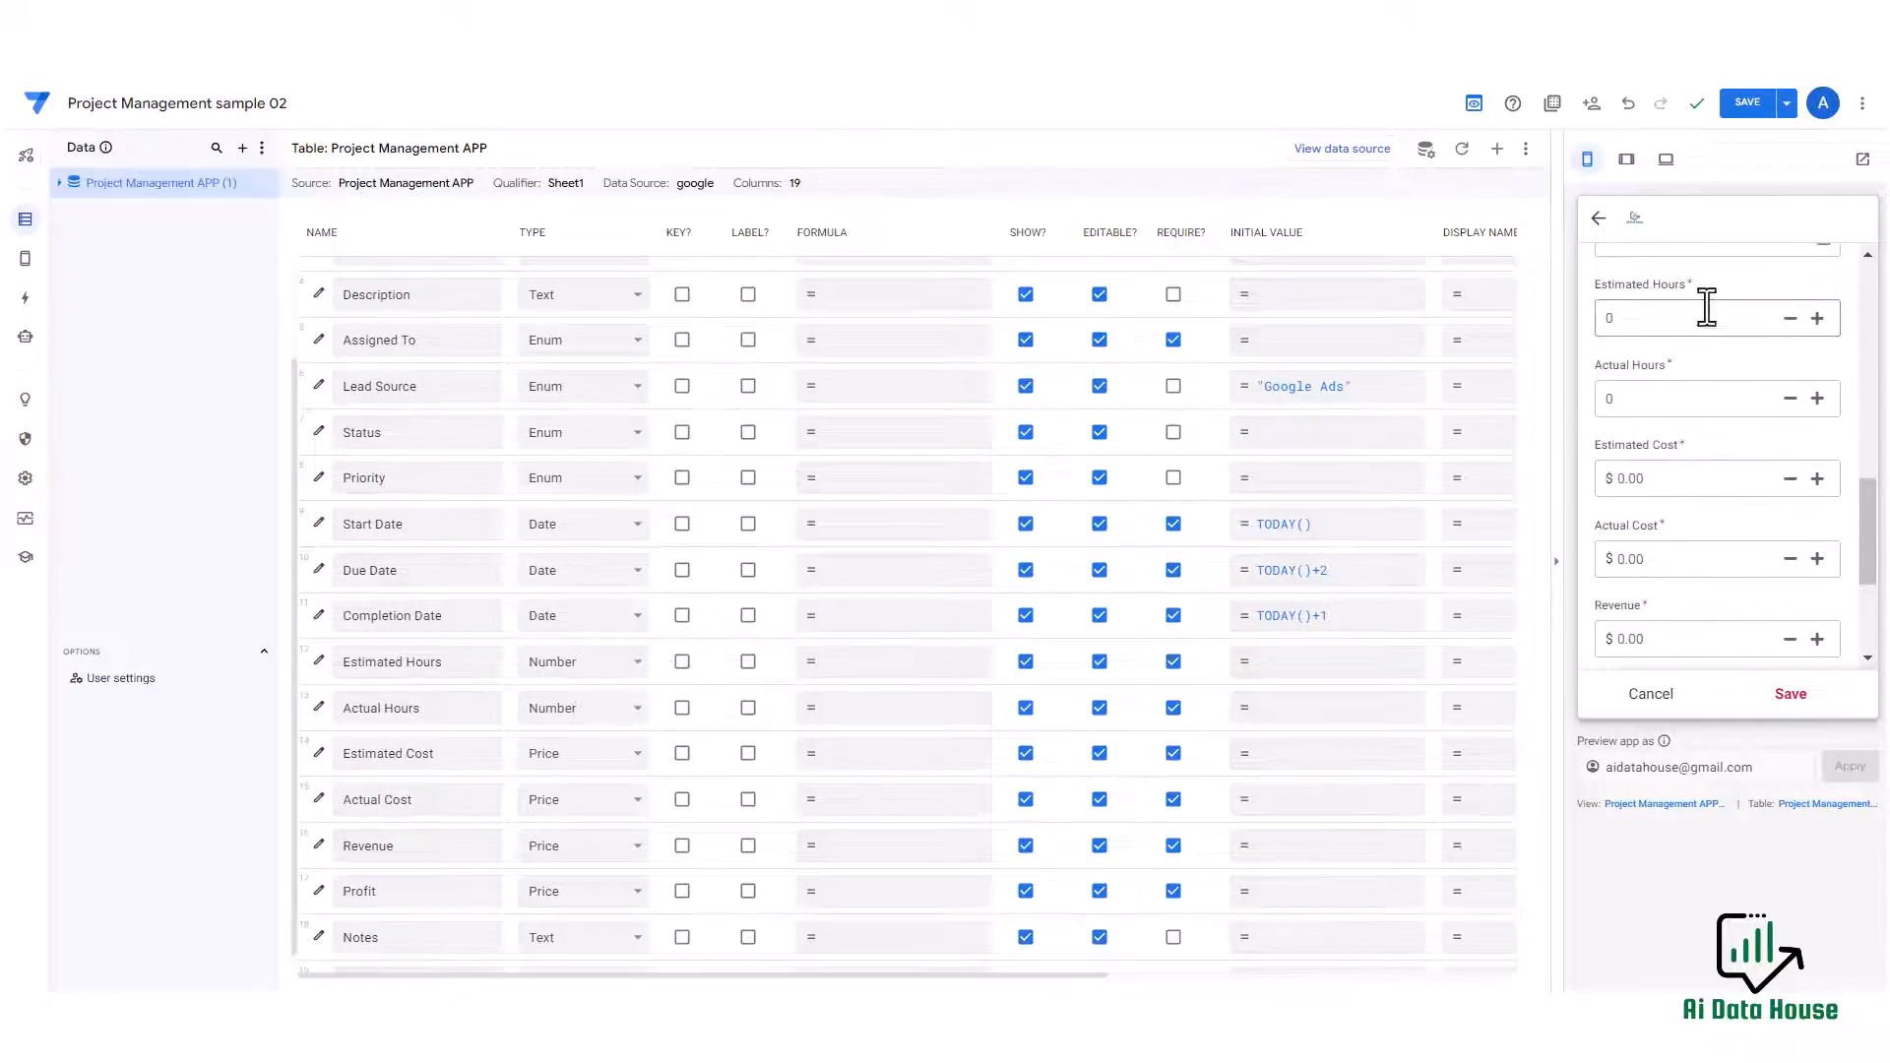
left_click(1818, 318)
left_click(1817, 318)
left_click(1817, 318)
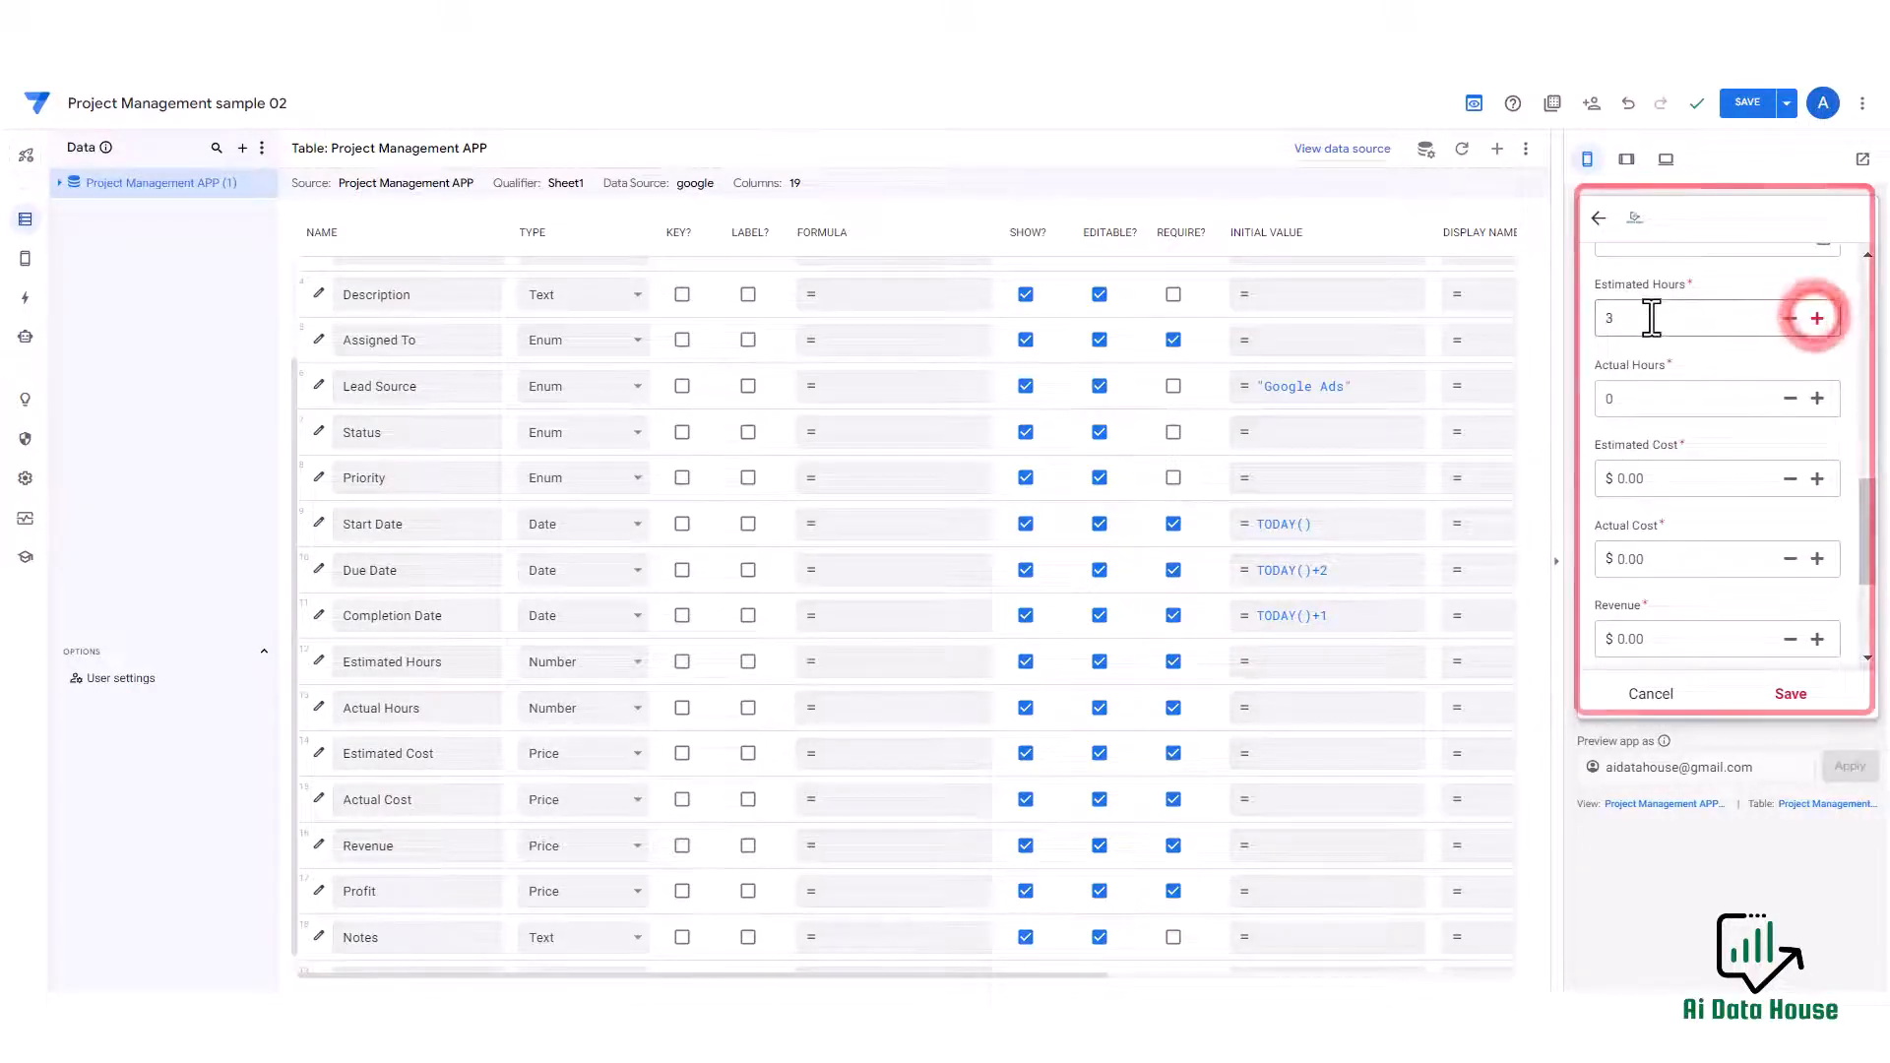
left_click(1636, 318)
double_click(1635, 318)
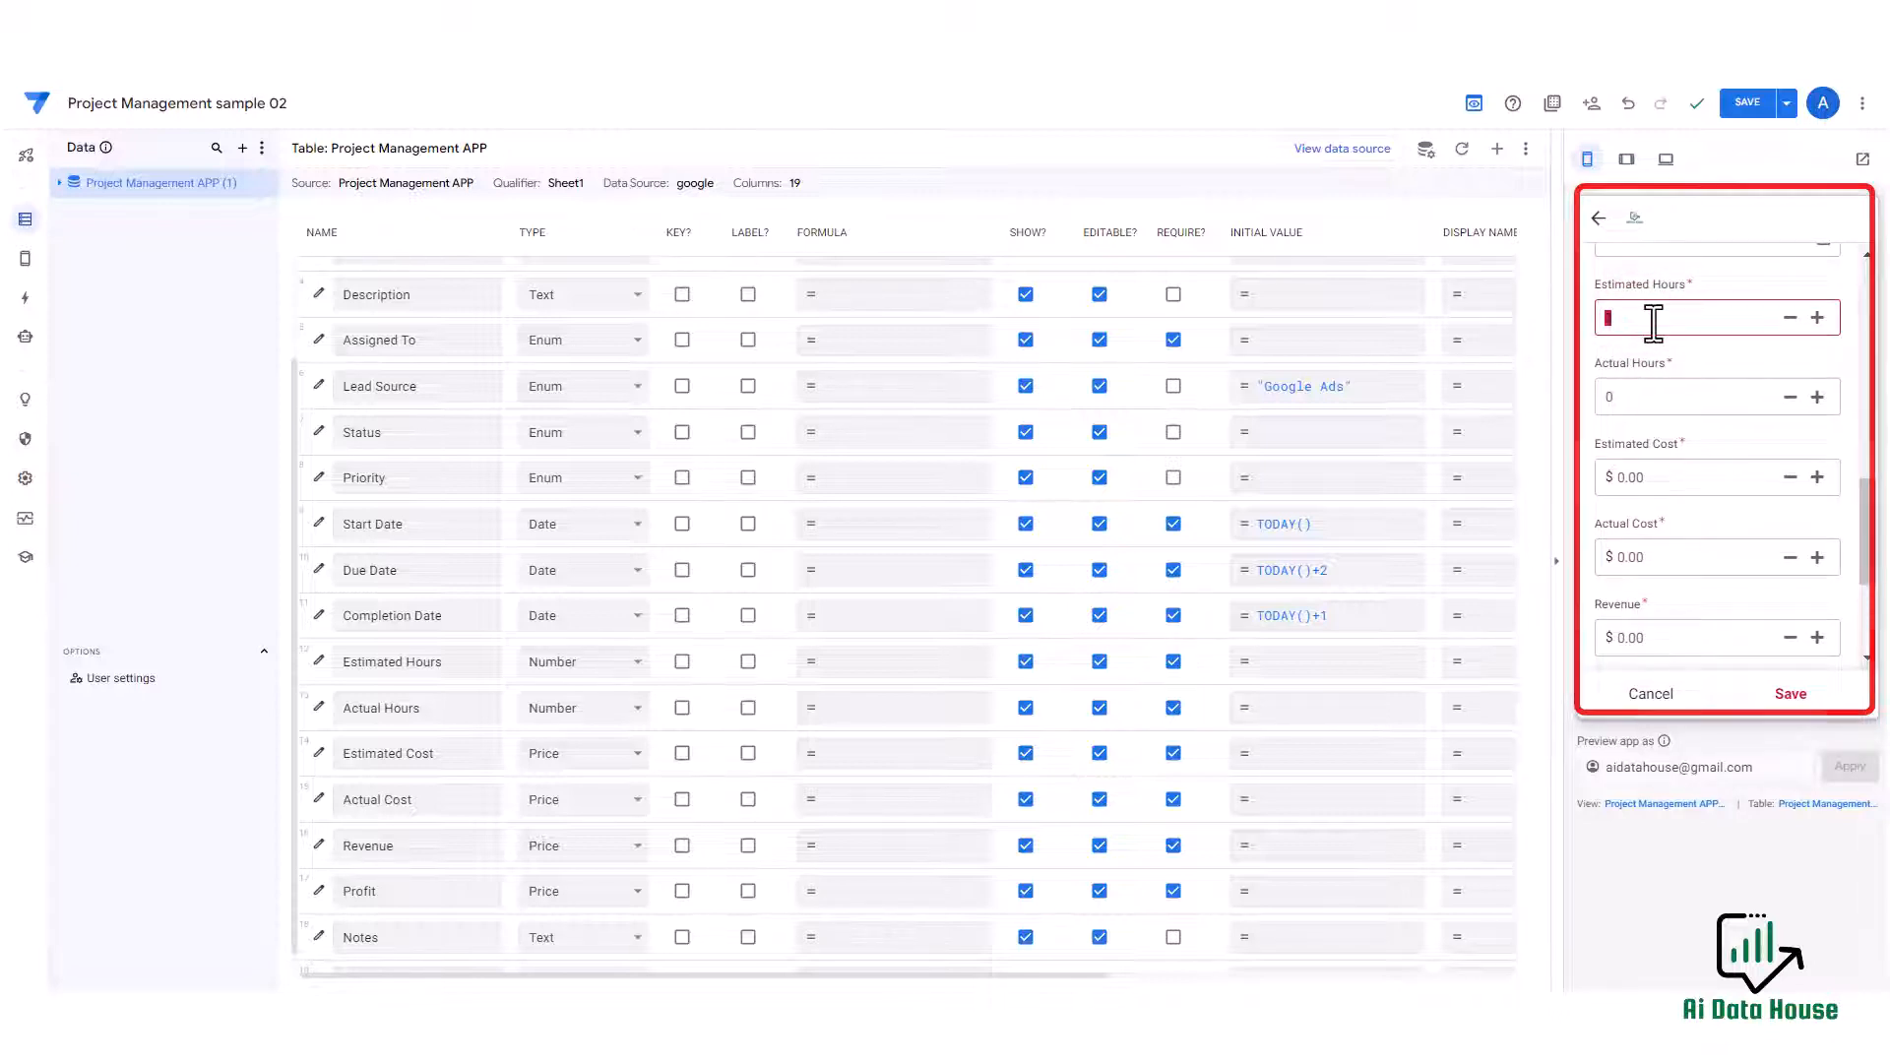
scroll(1653, 325, "down", 1)
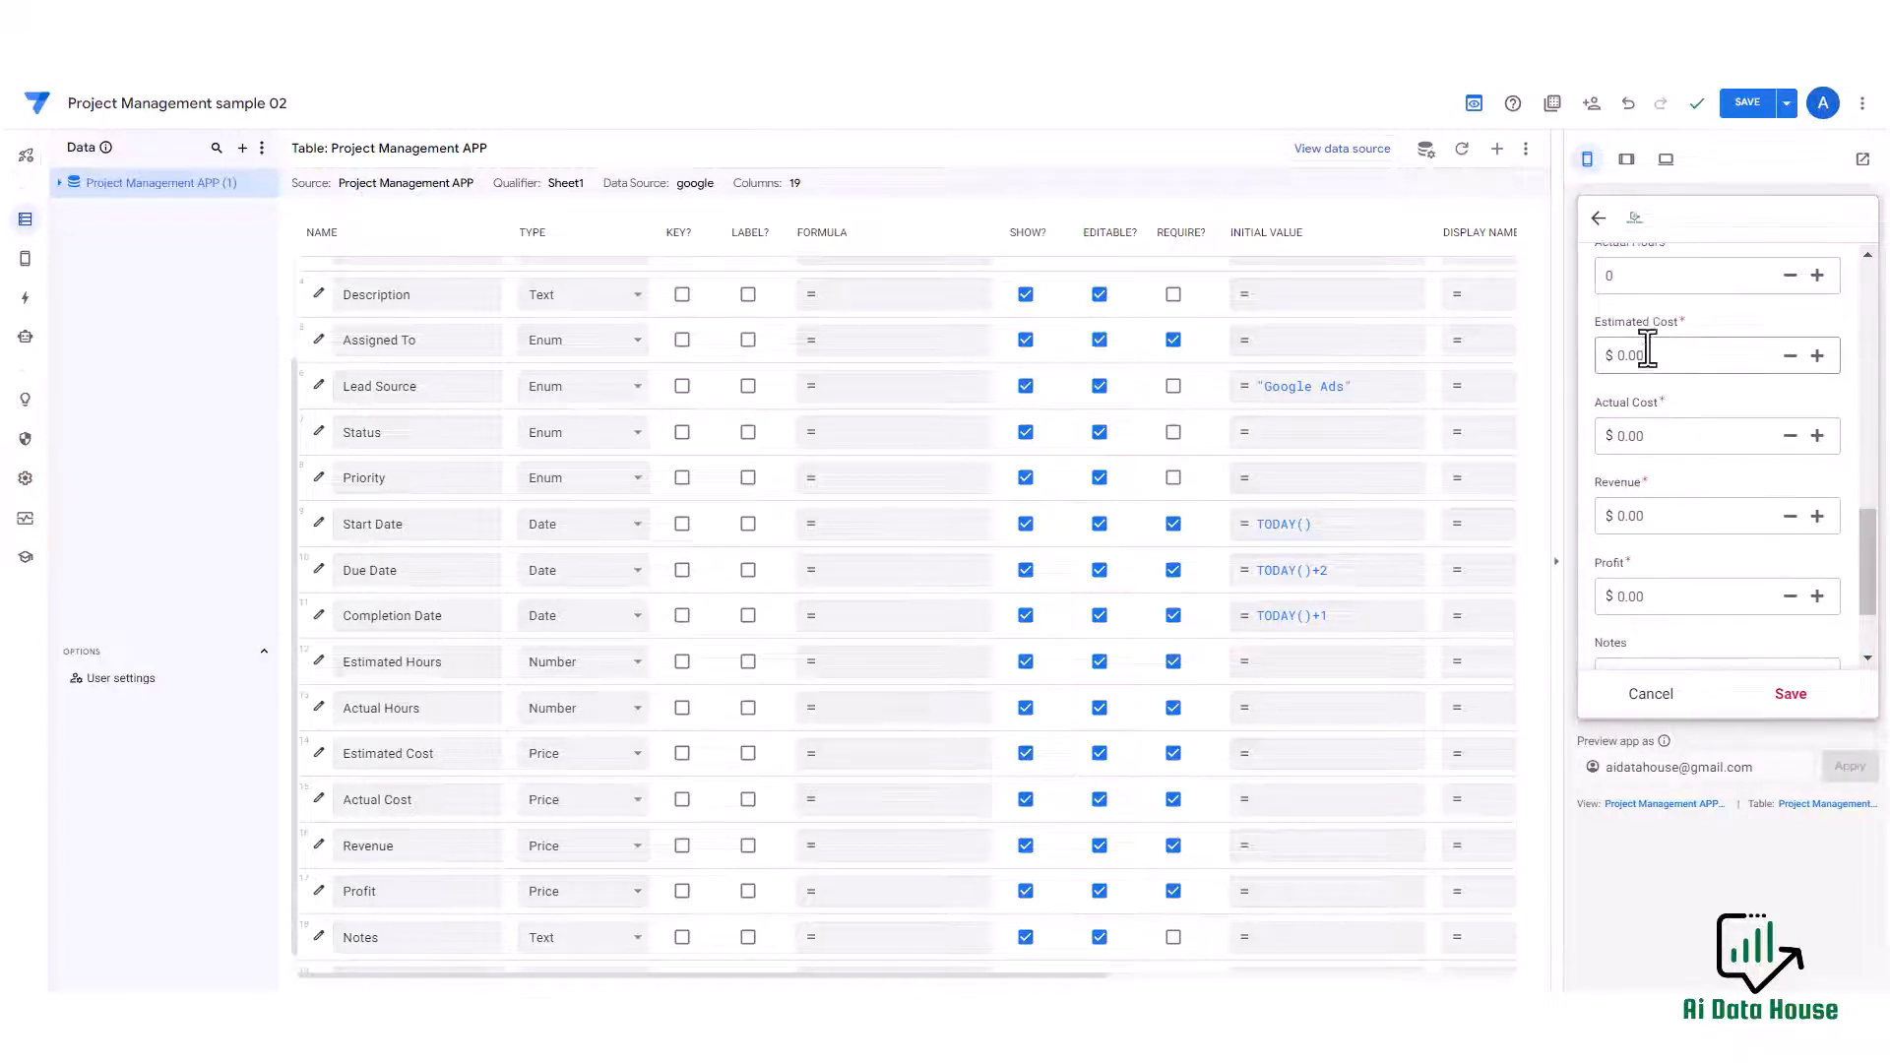
left_click(1650, 356)
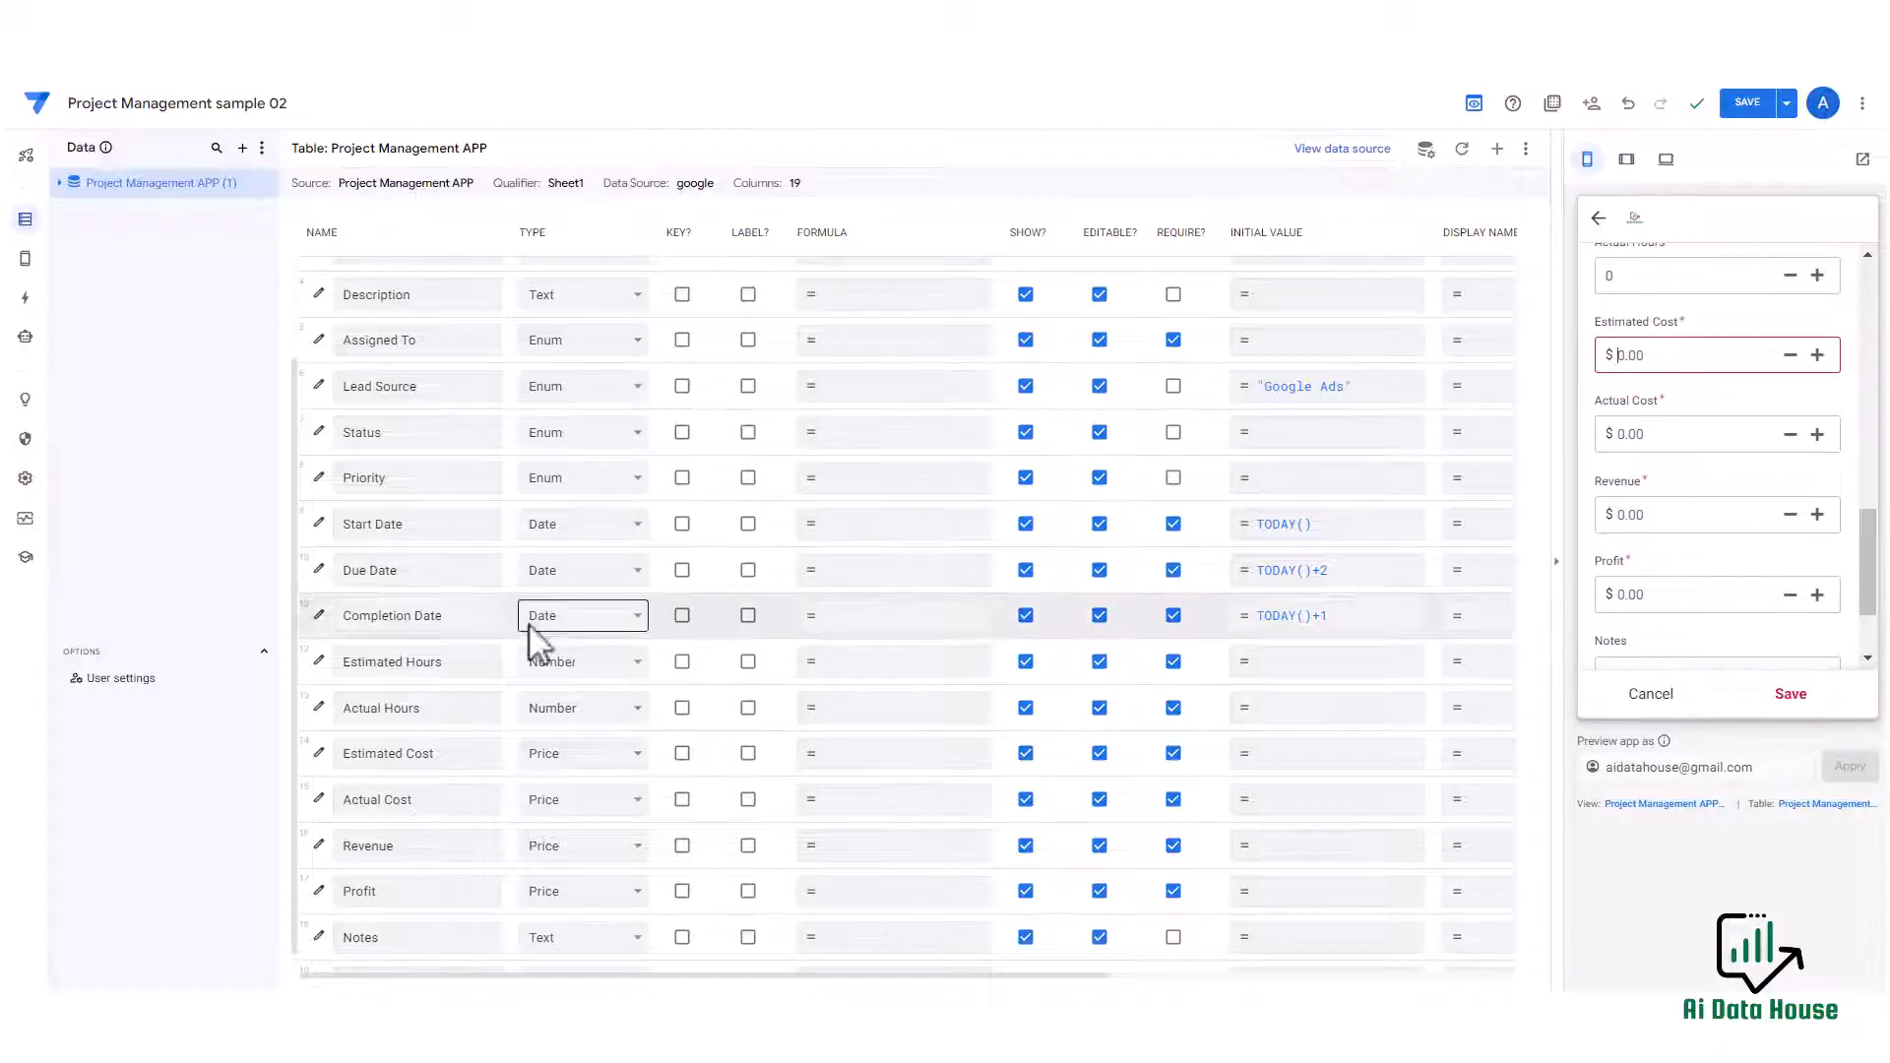
Set the Estimated Cost column's currency symbol to Afl.
left_click(320, 753)
scroll(853, 287, "up", 2)
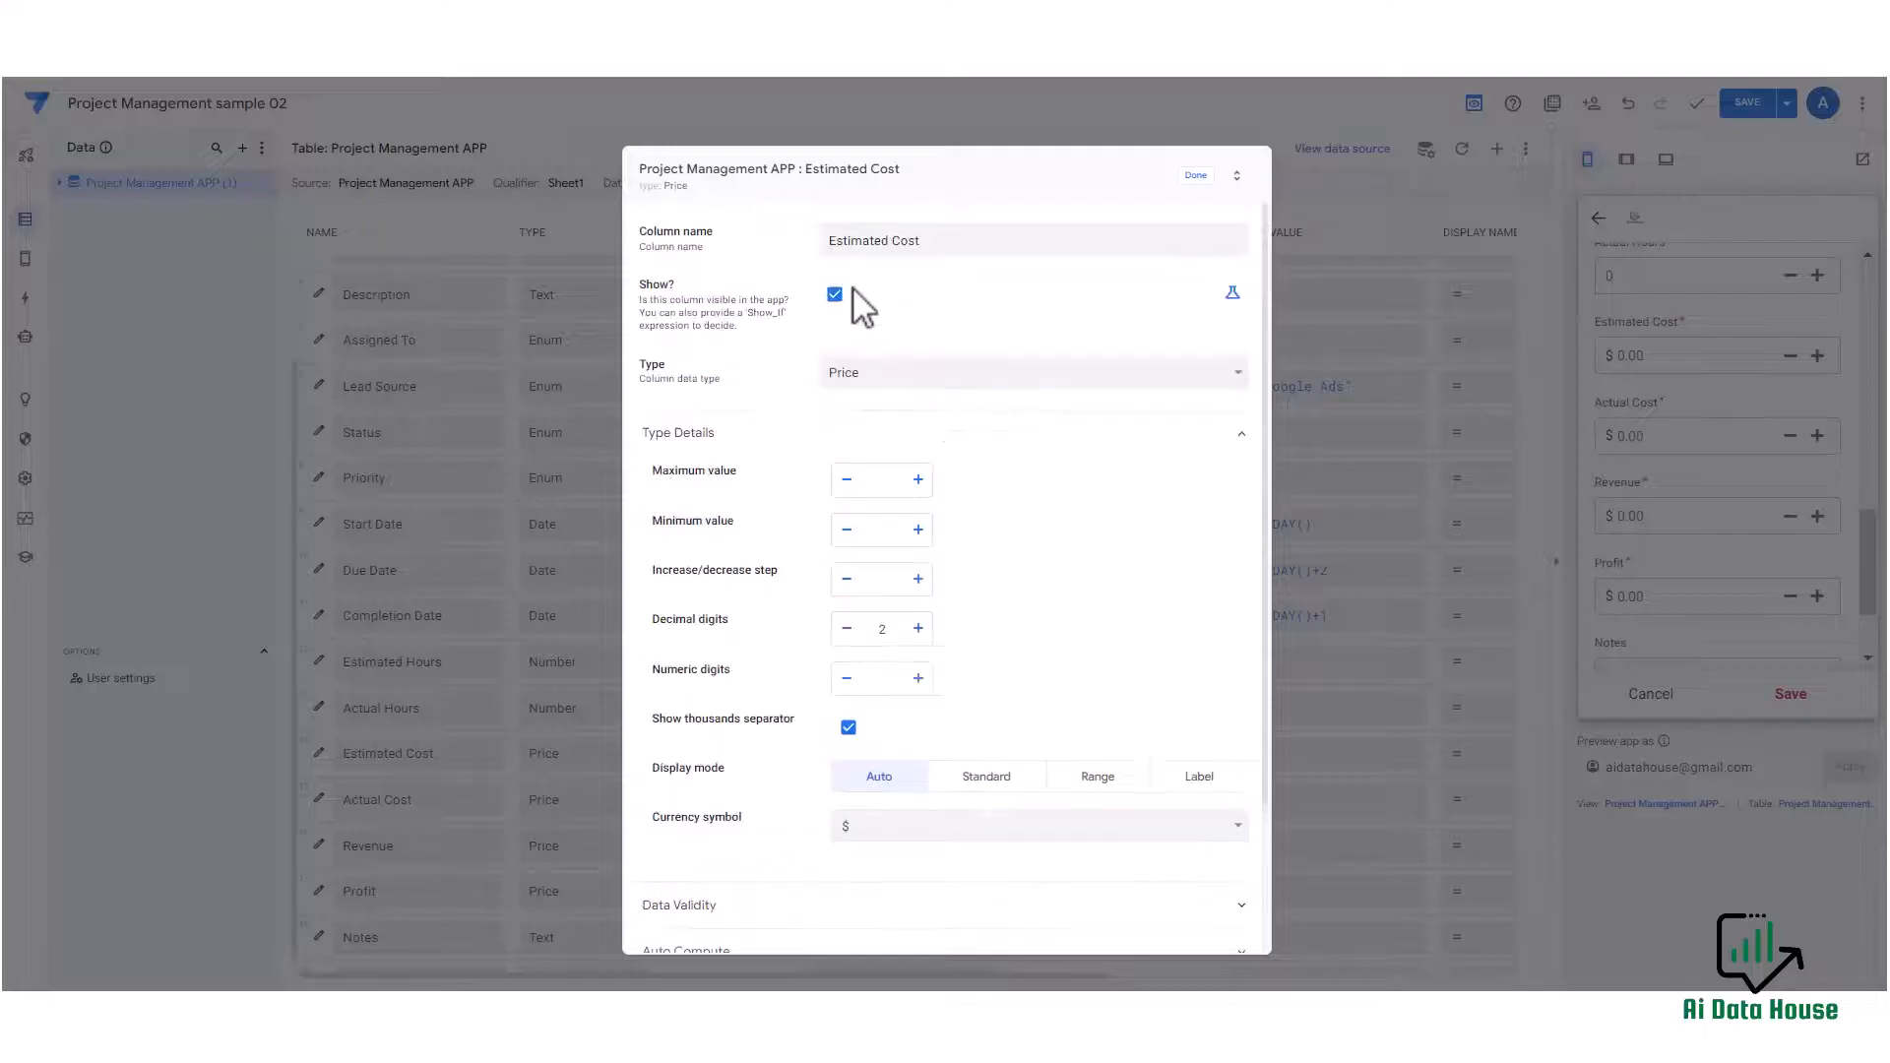
left_click(926, 372)
left_click(926, 372)
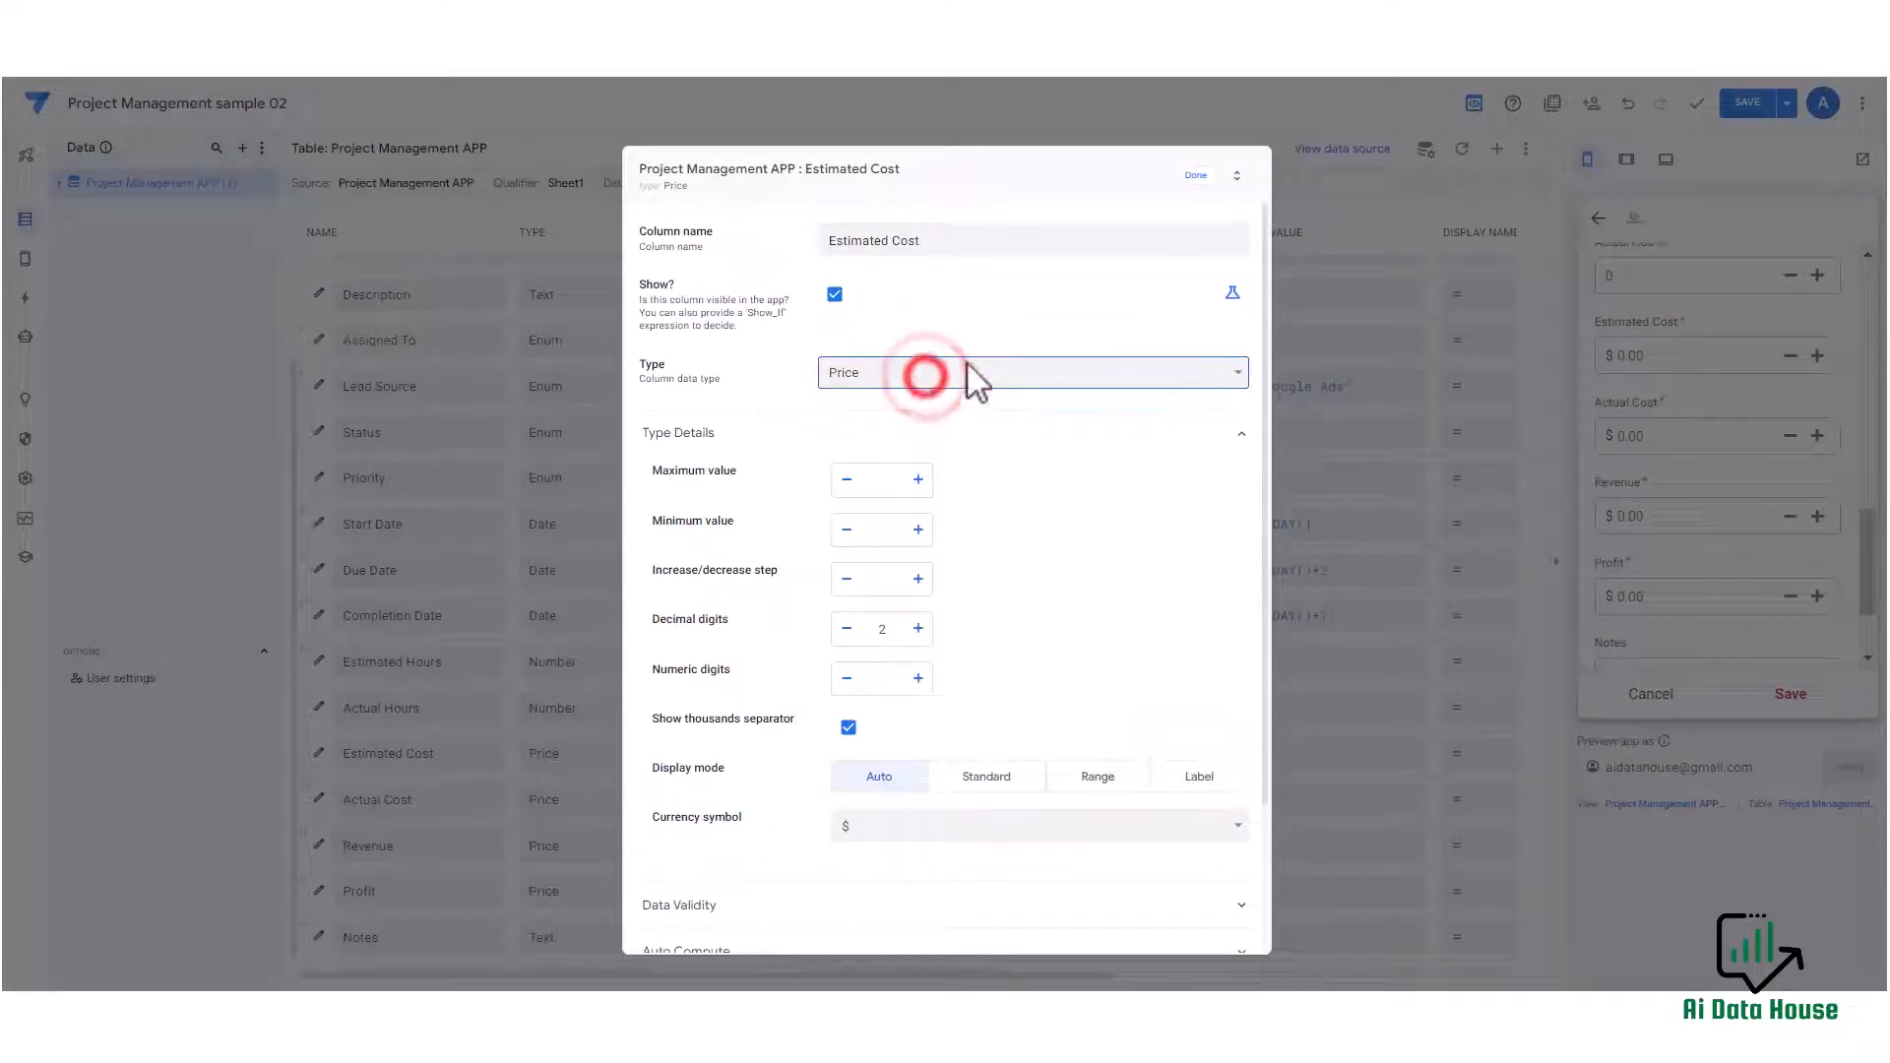
scroll(920, 528, "down", 3)
left_click(975, 642)
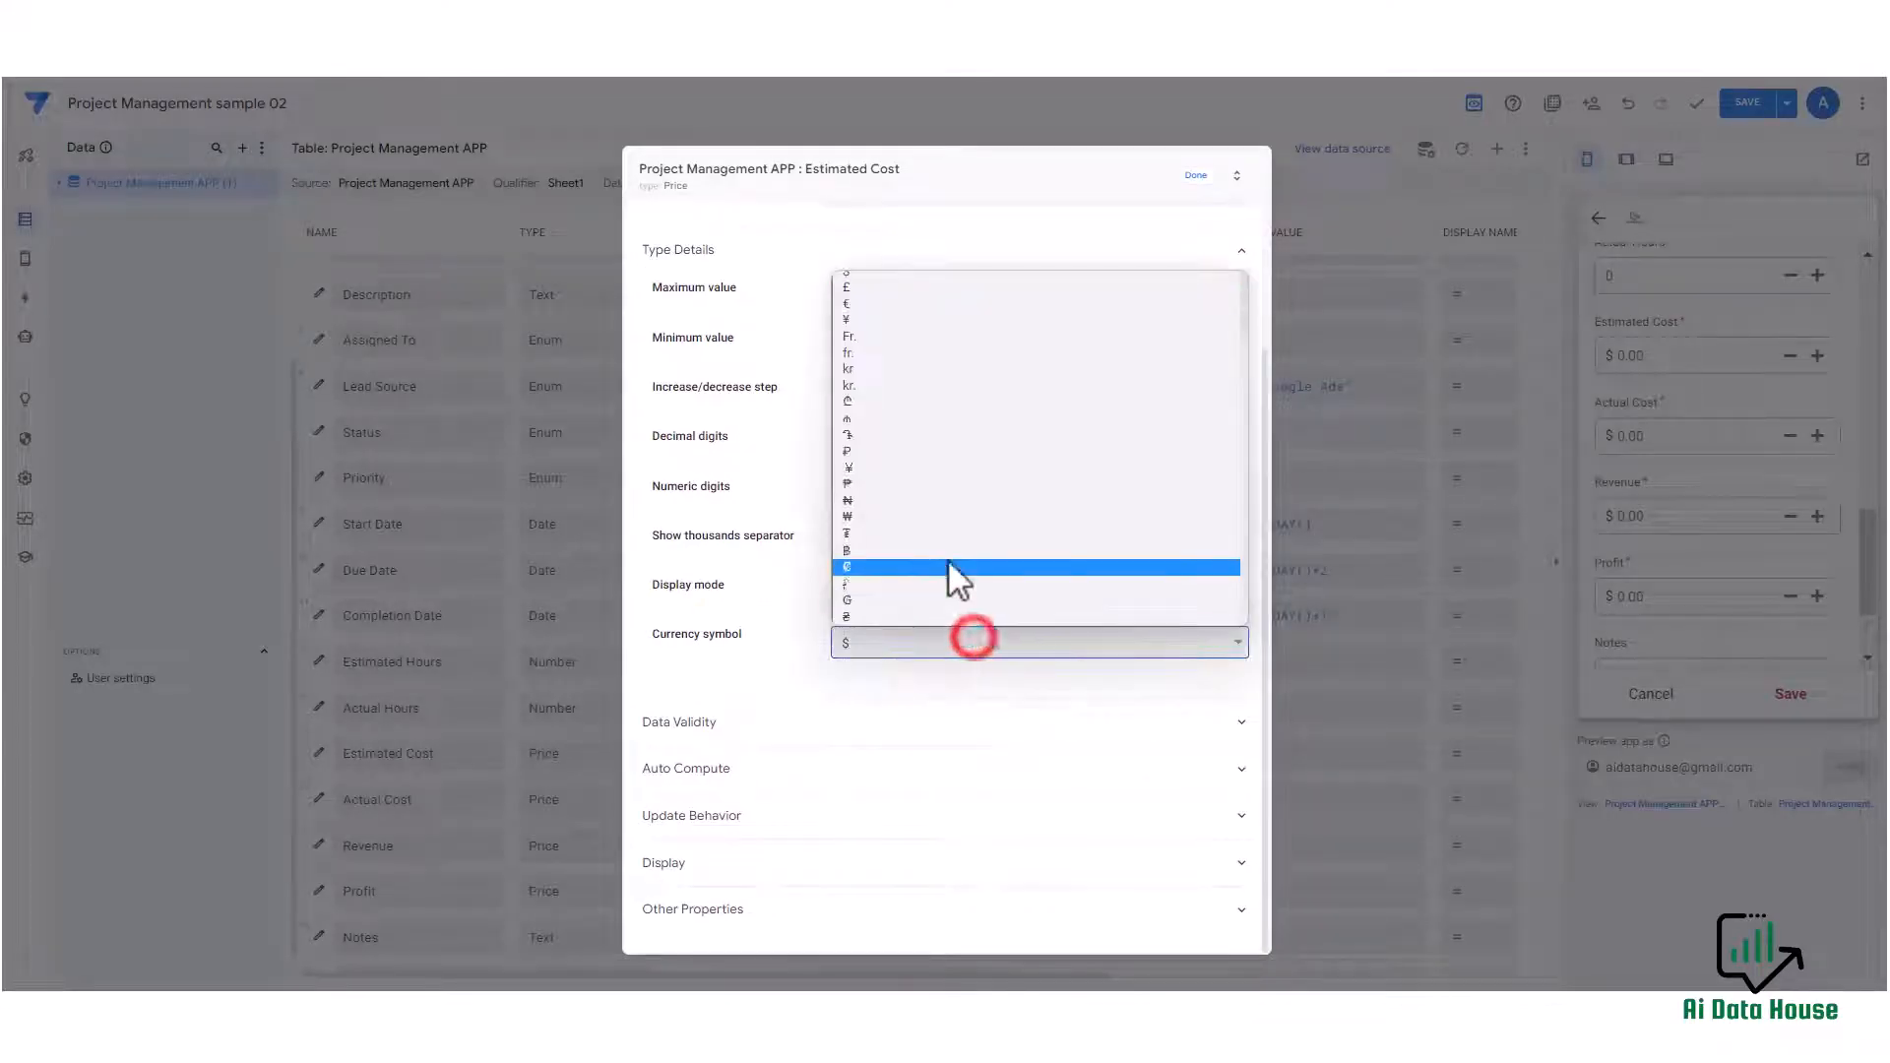
scroll(949, 453, "down", 5)
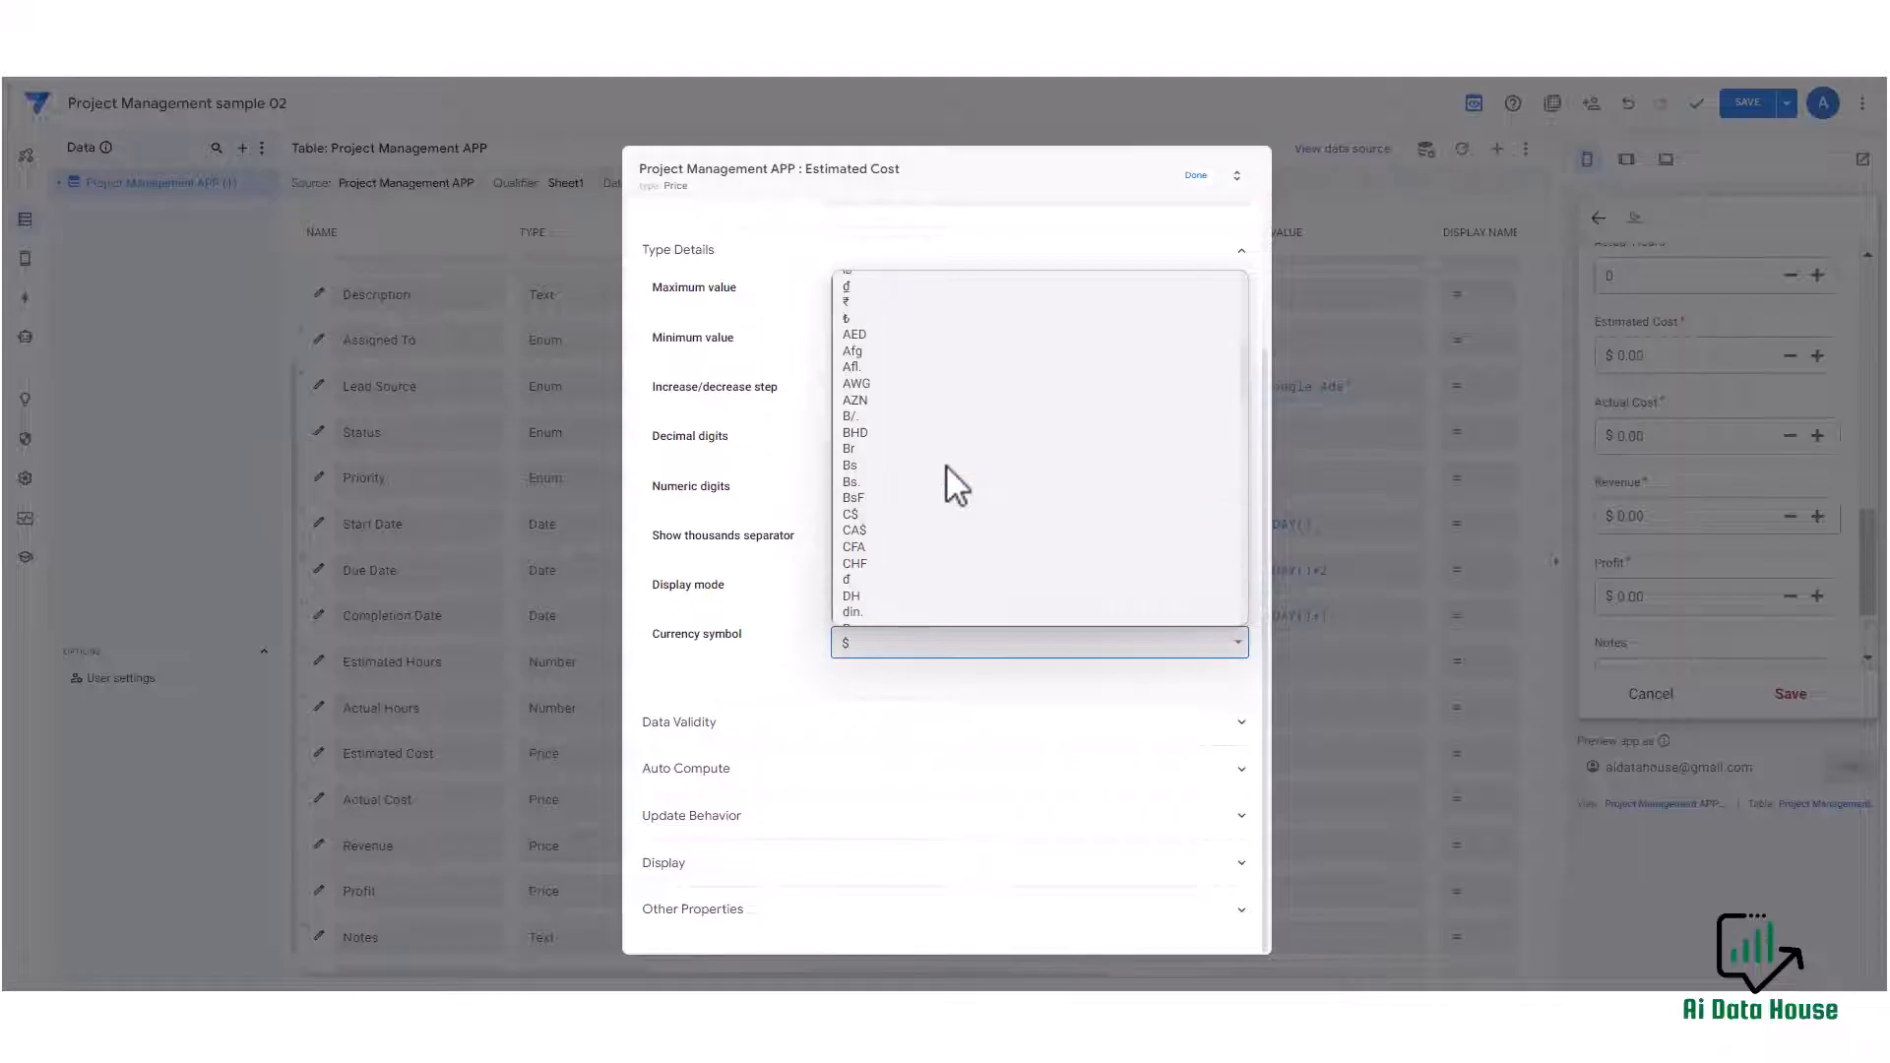
left_click(915, 368)
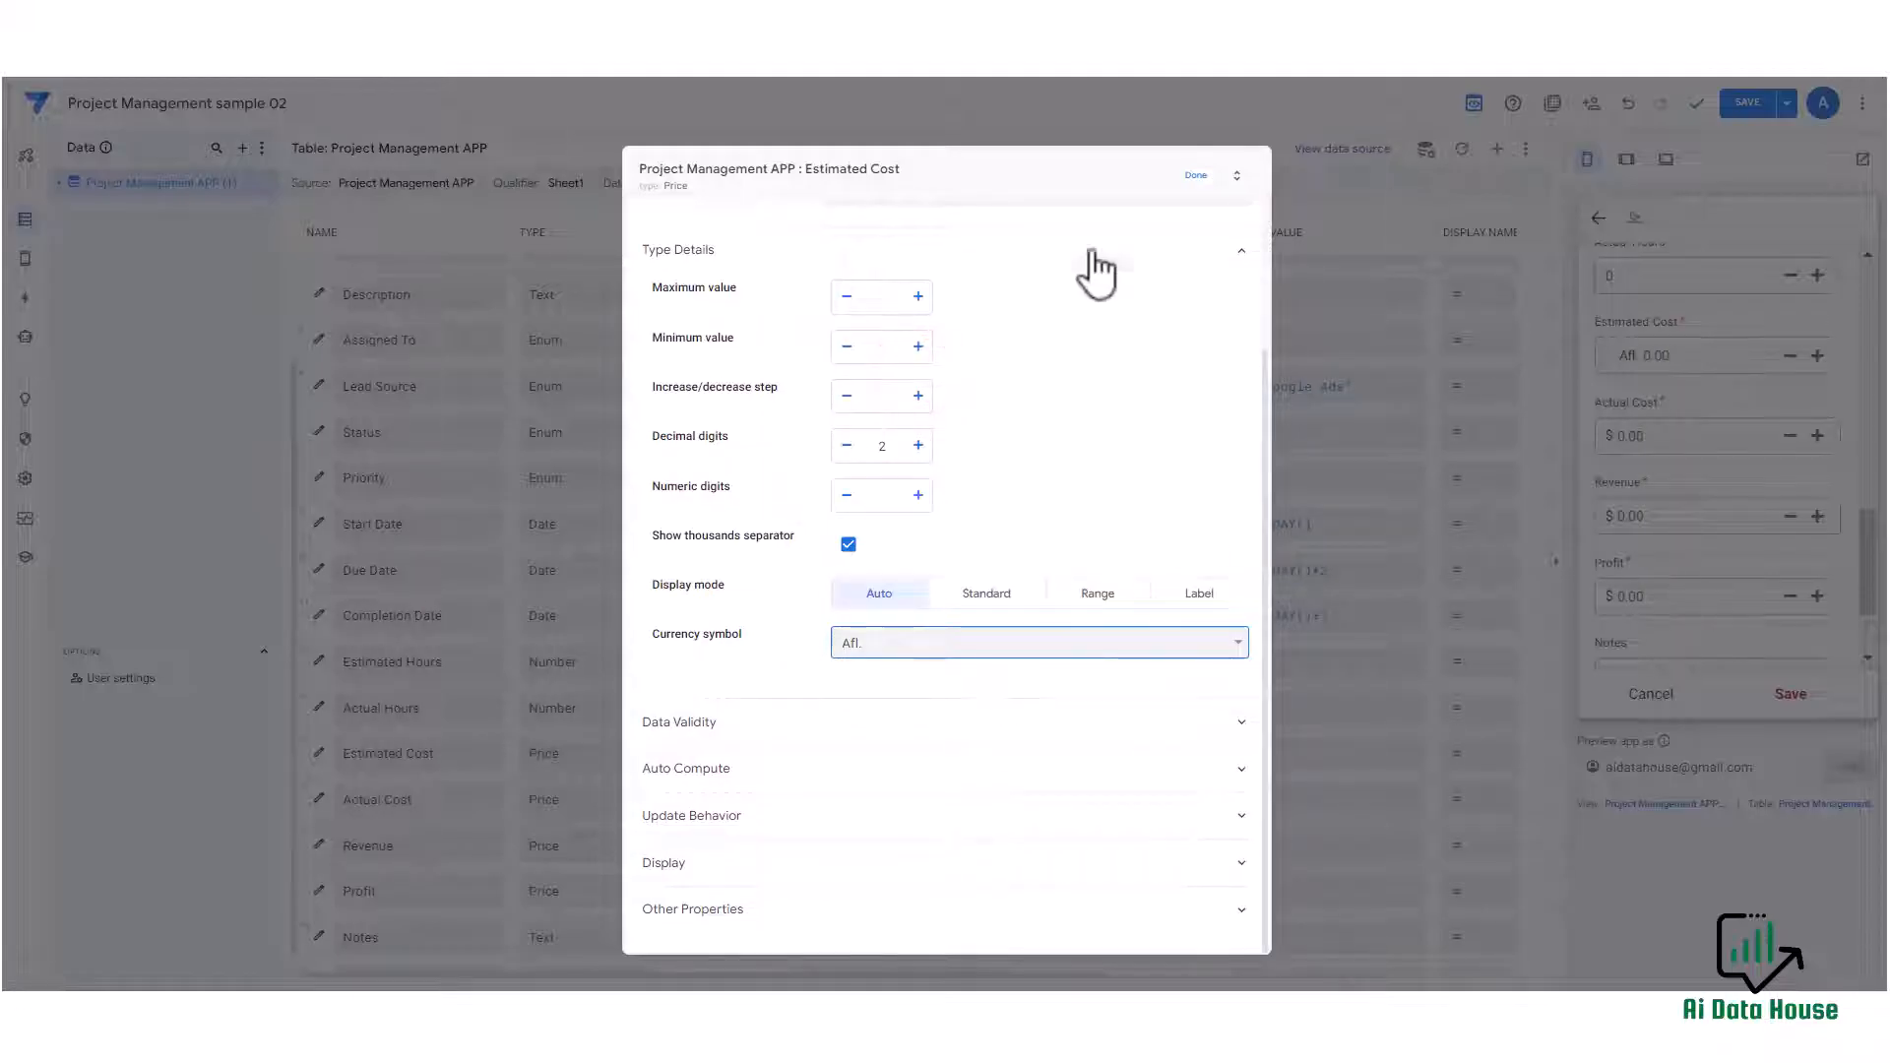
Close the column editor and look over the column types in the table and the fields in the preview form.
left_click(1192, 180)
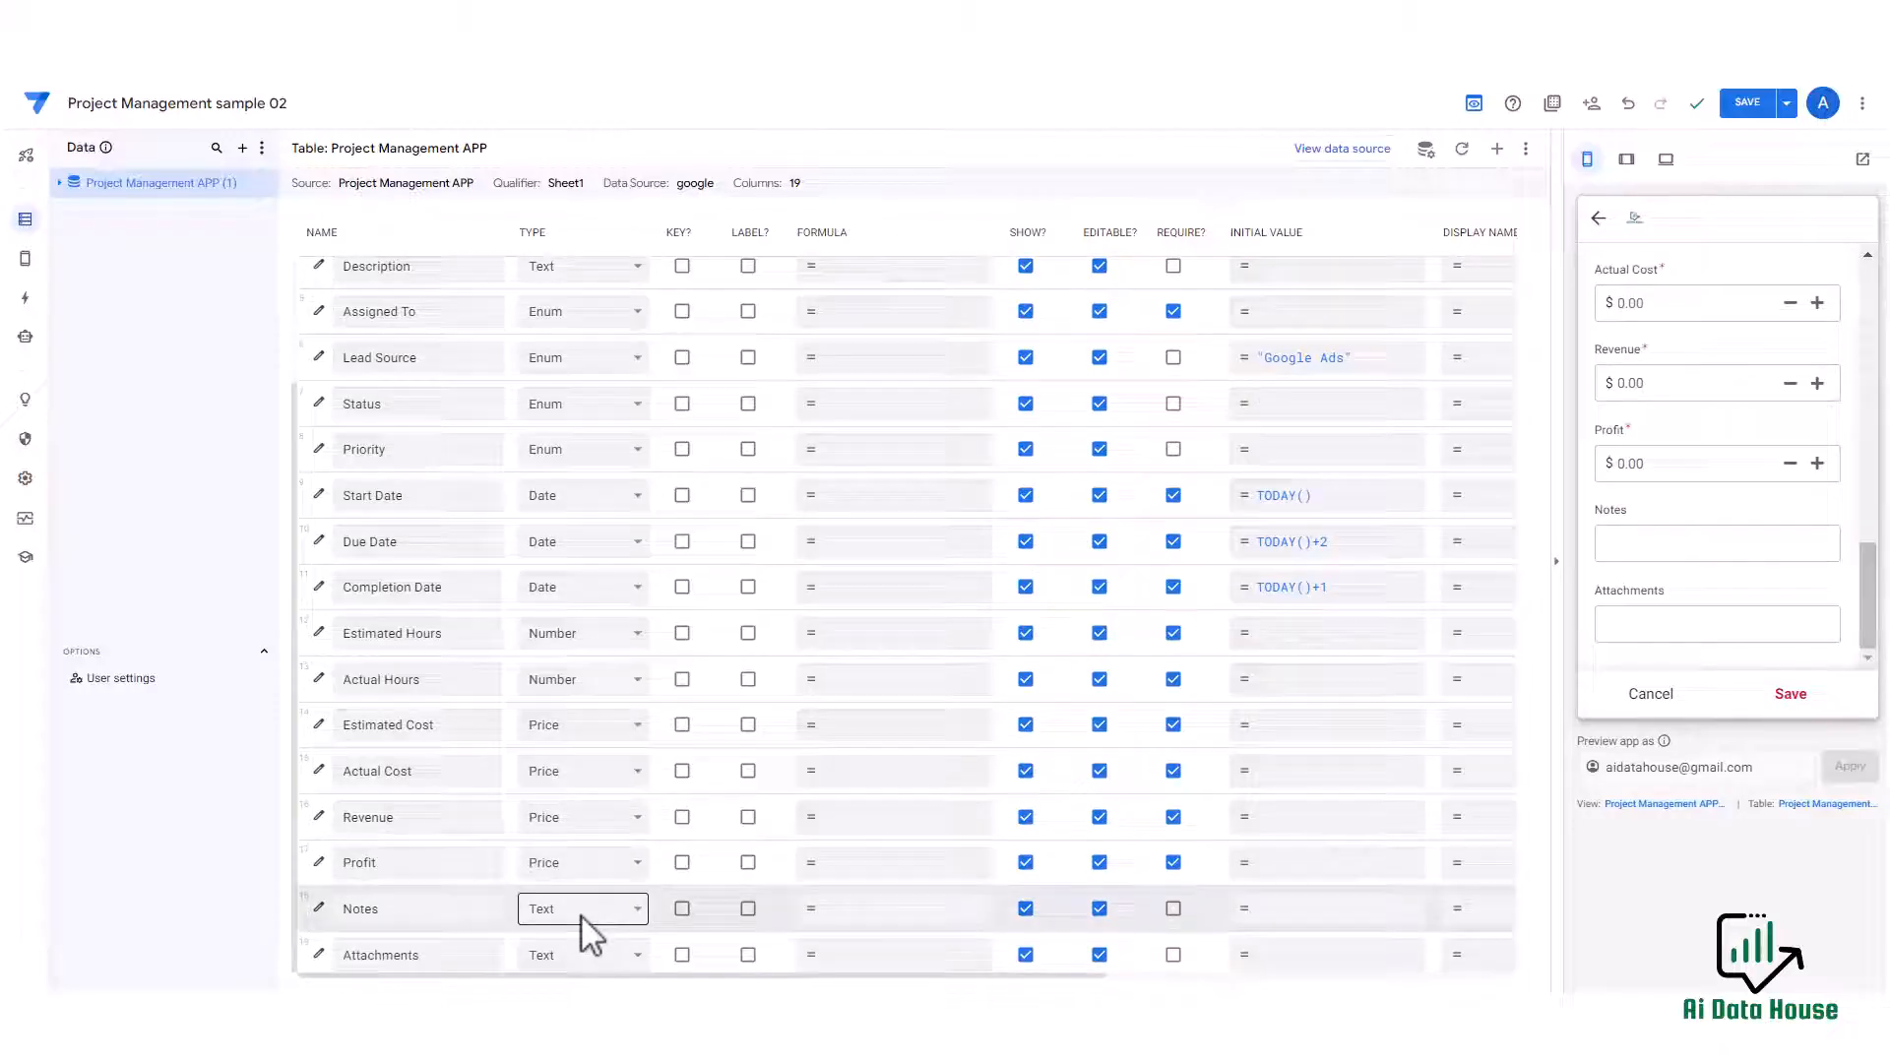
left_click(581, 909)
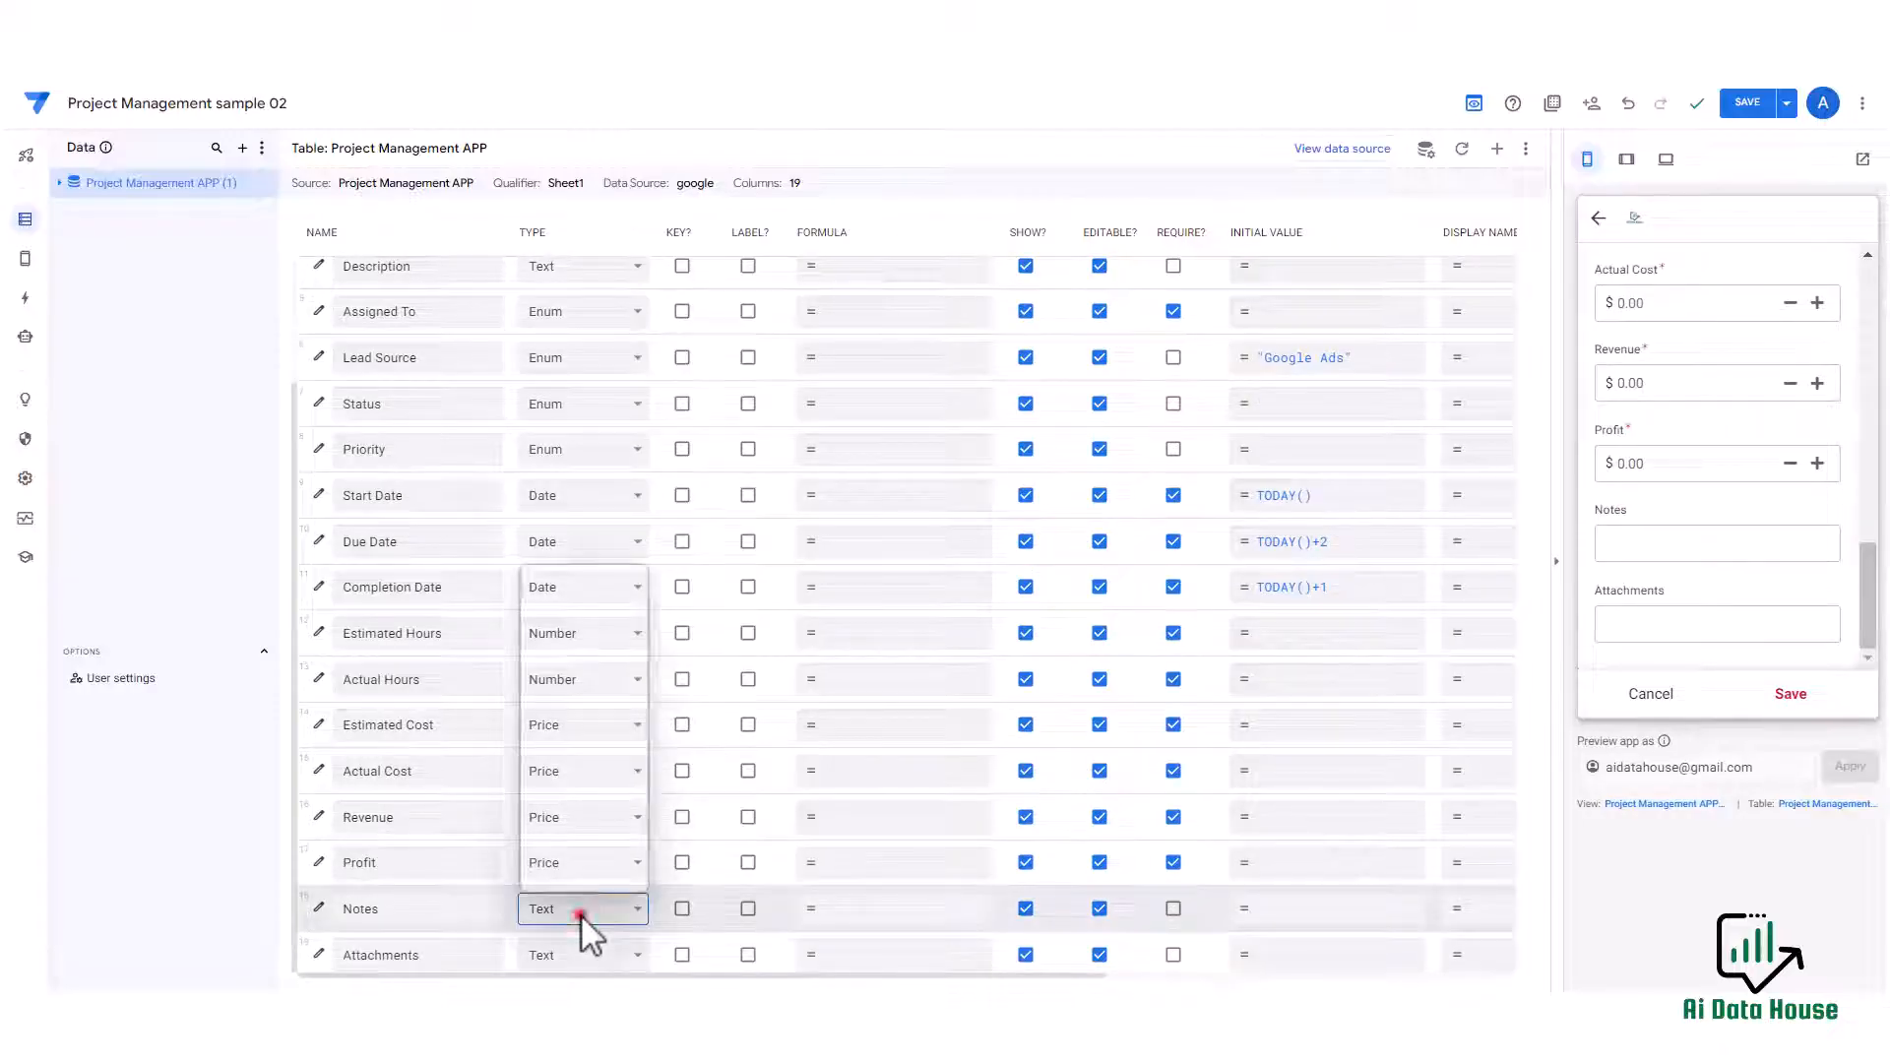
left_click(860, 141)
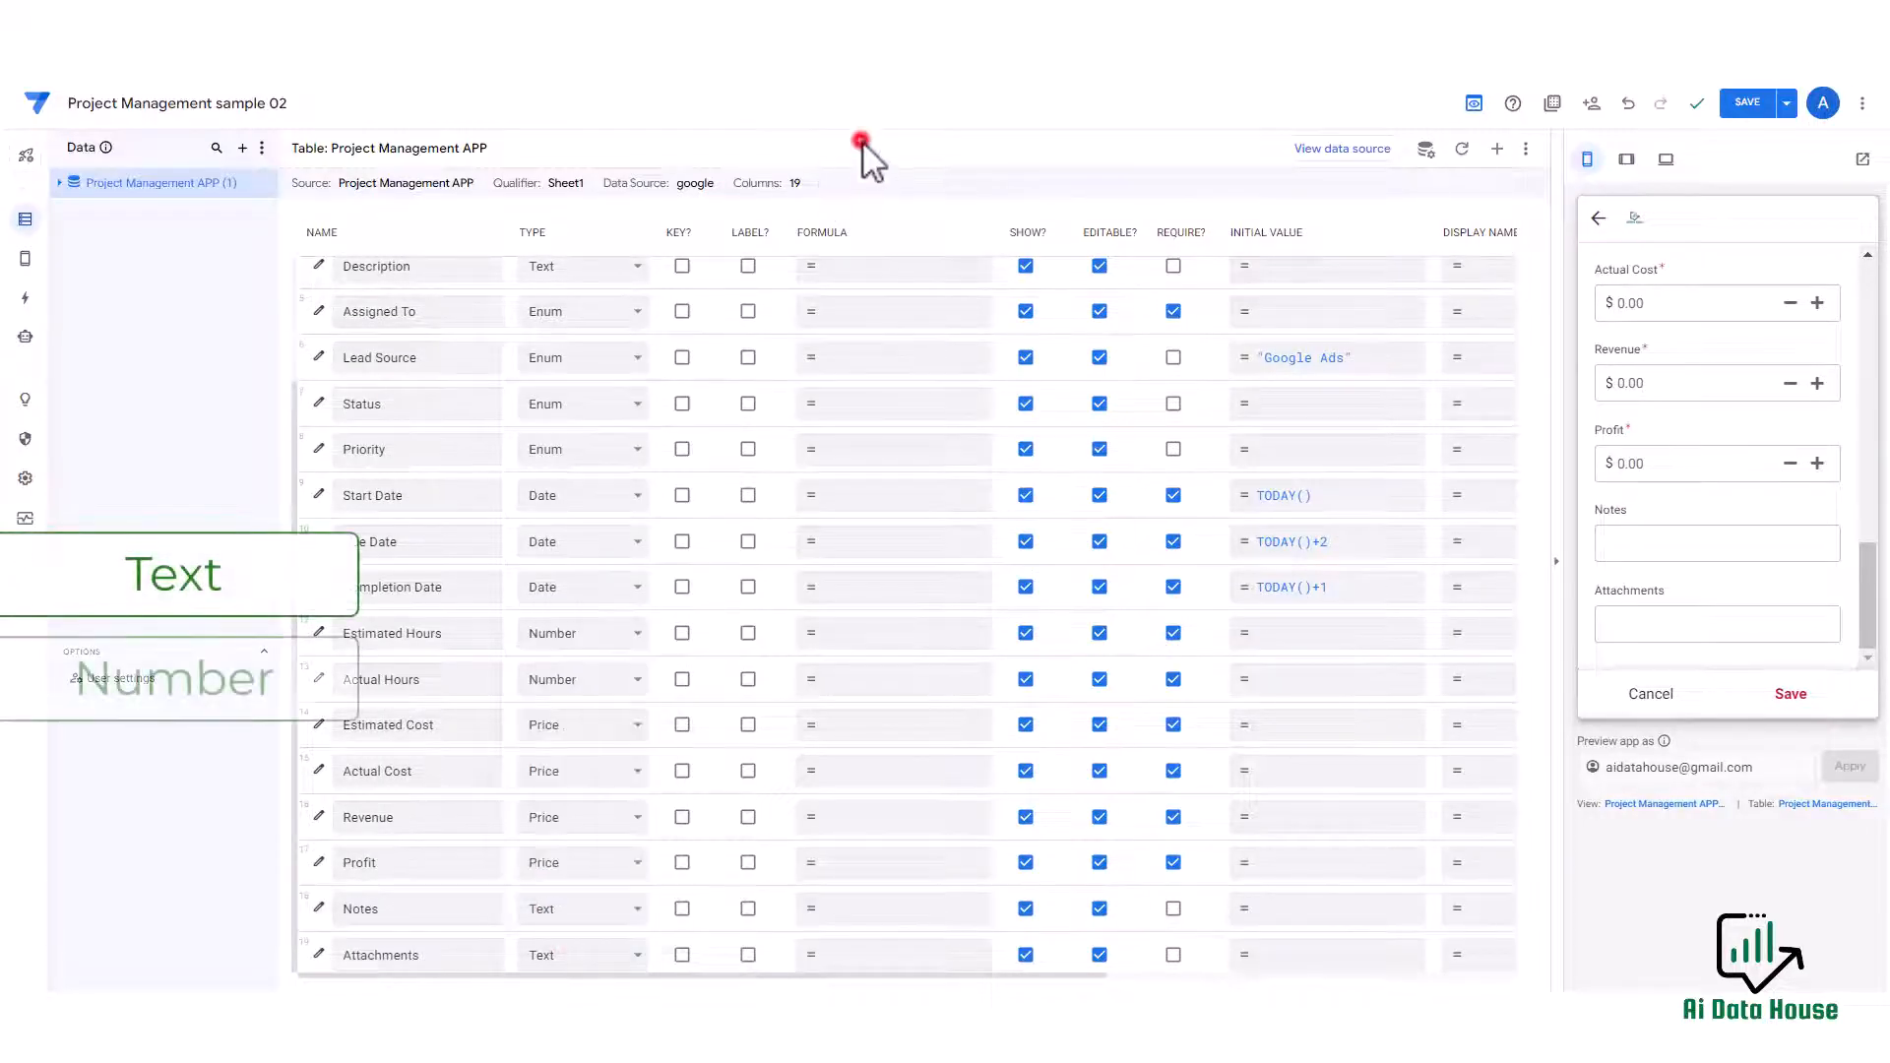
scroll(588, 551, "up", 2)
scroll(587, 552, "down", 3)
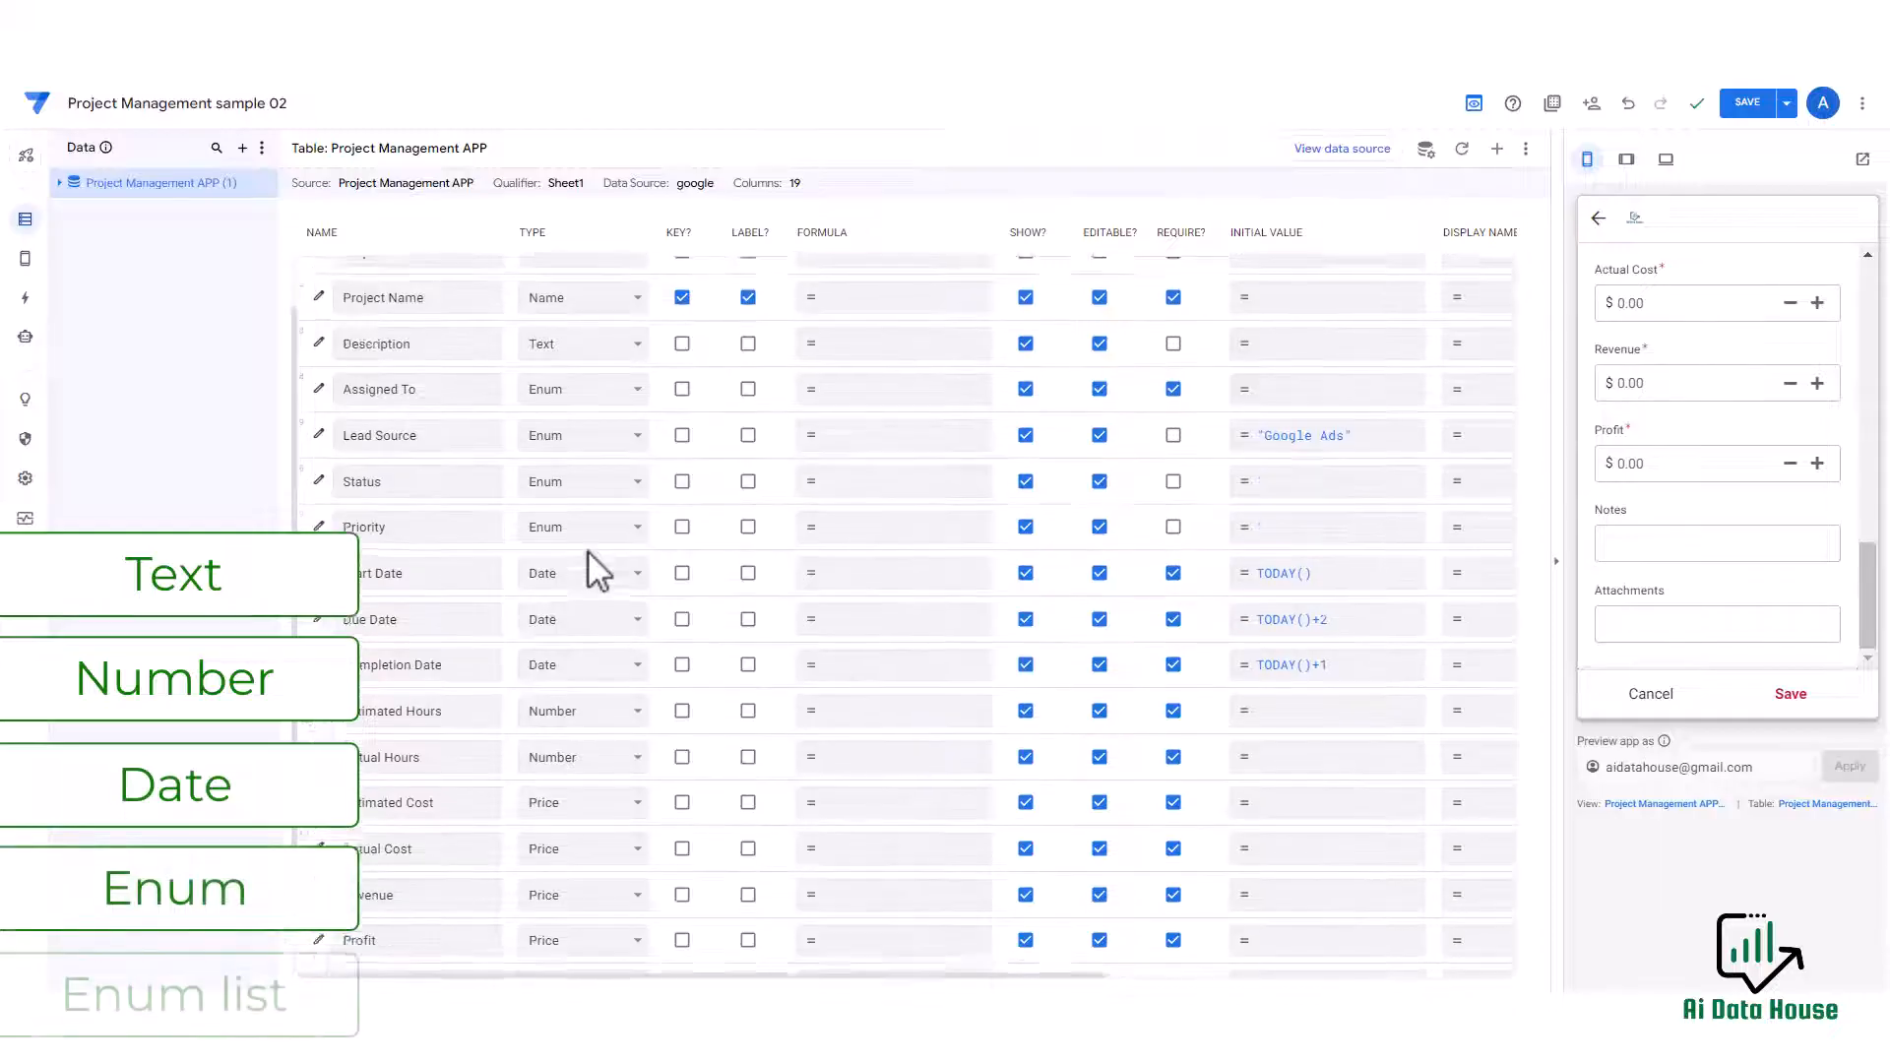
scroll(1777, 463, "up", 3)
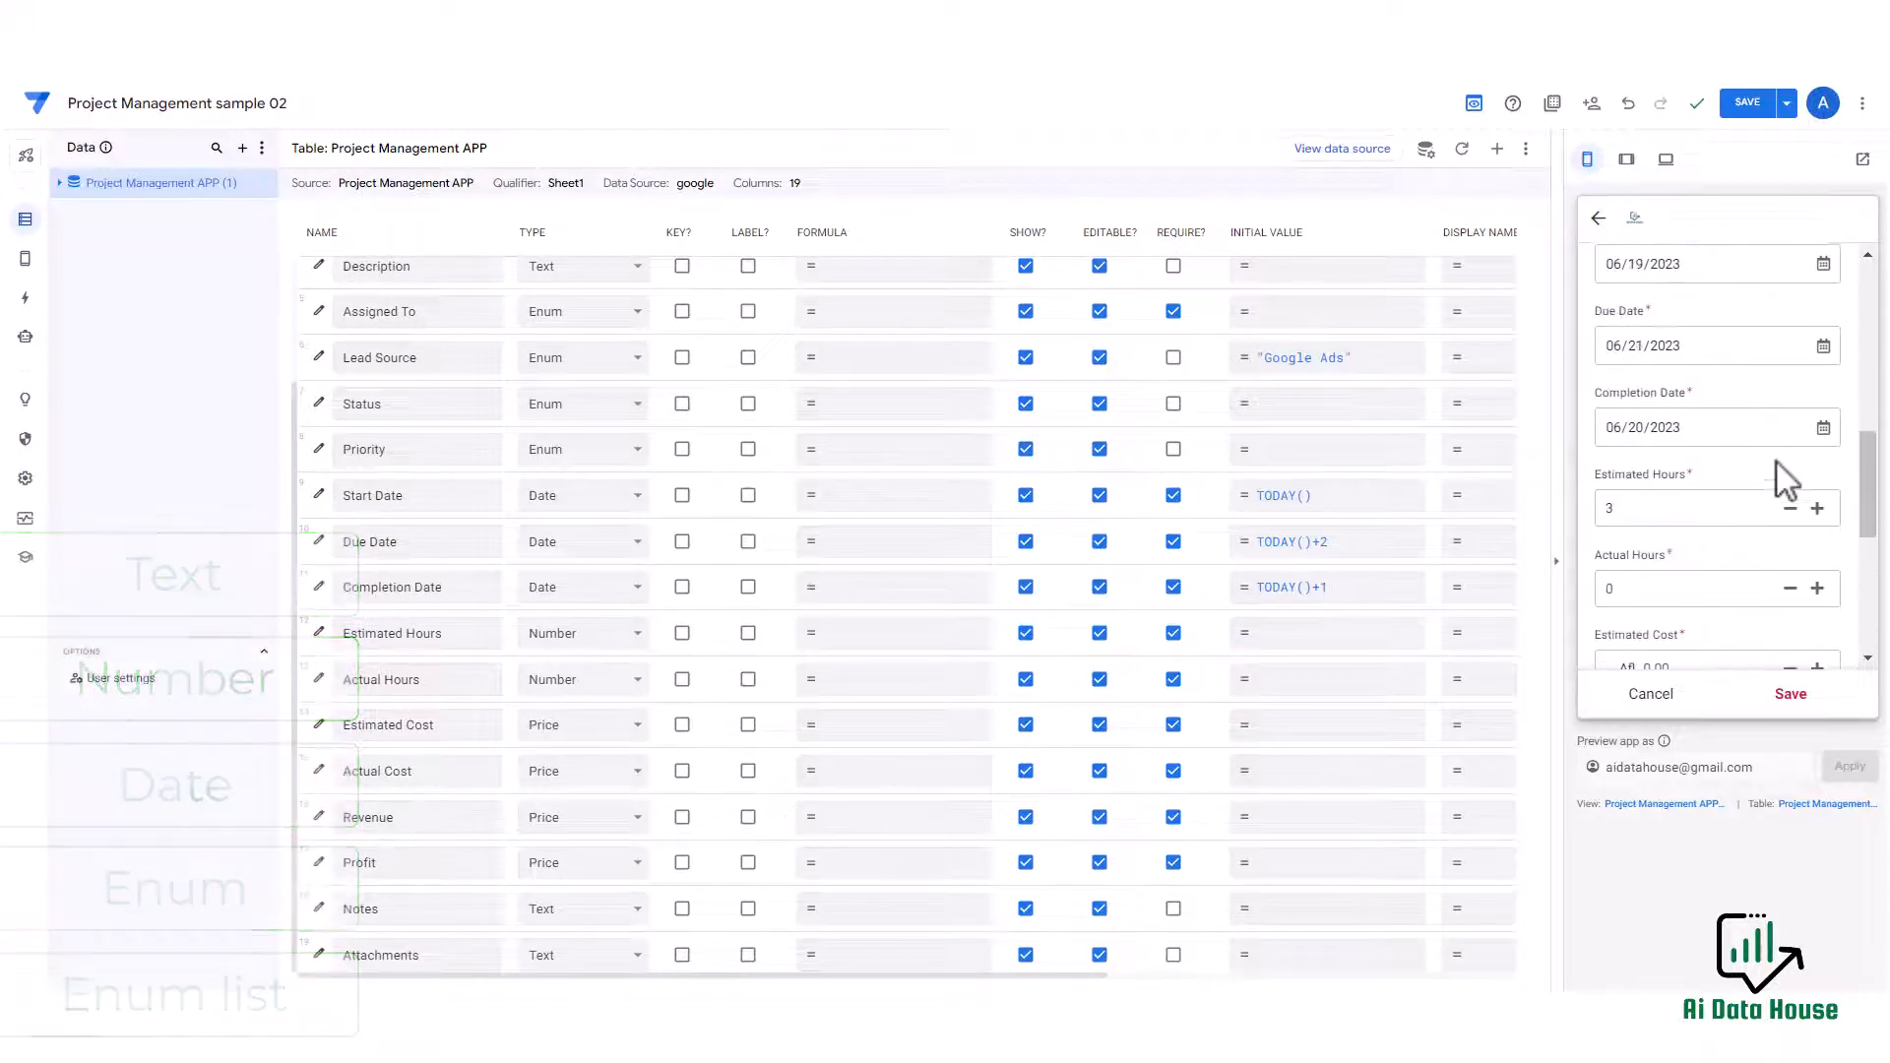
scroll(1777, 462, "up", 5)
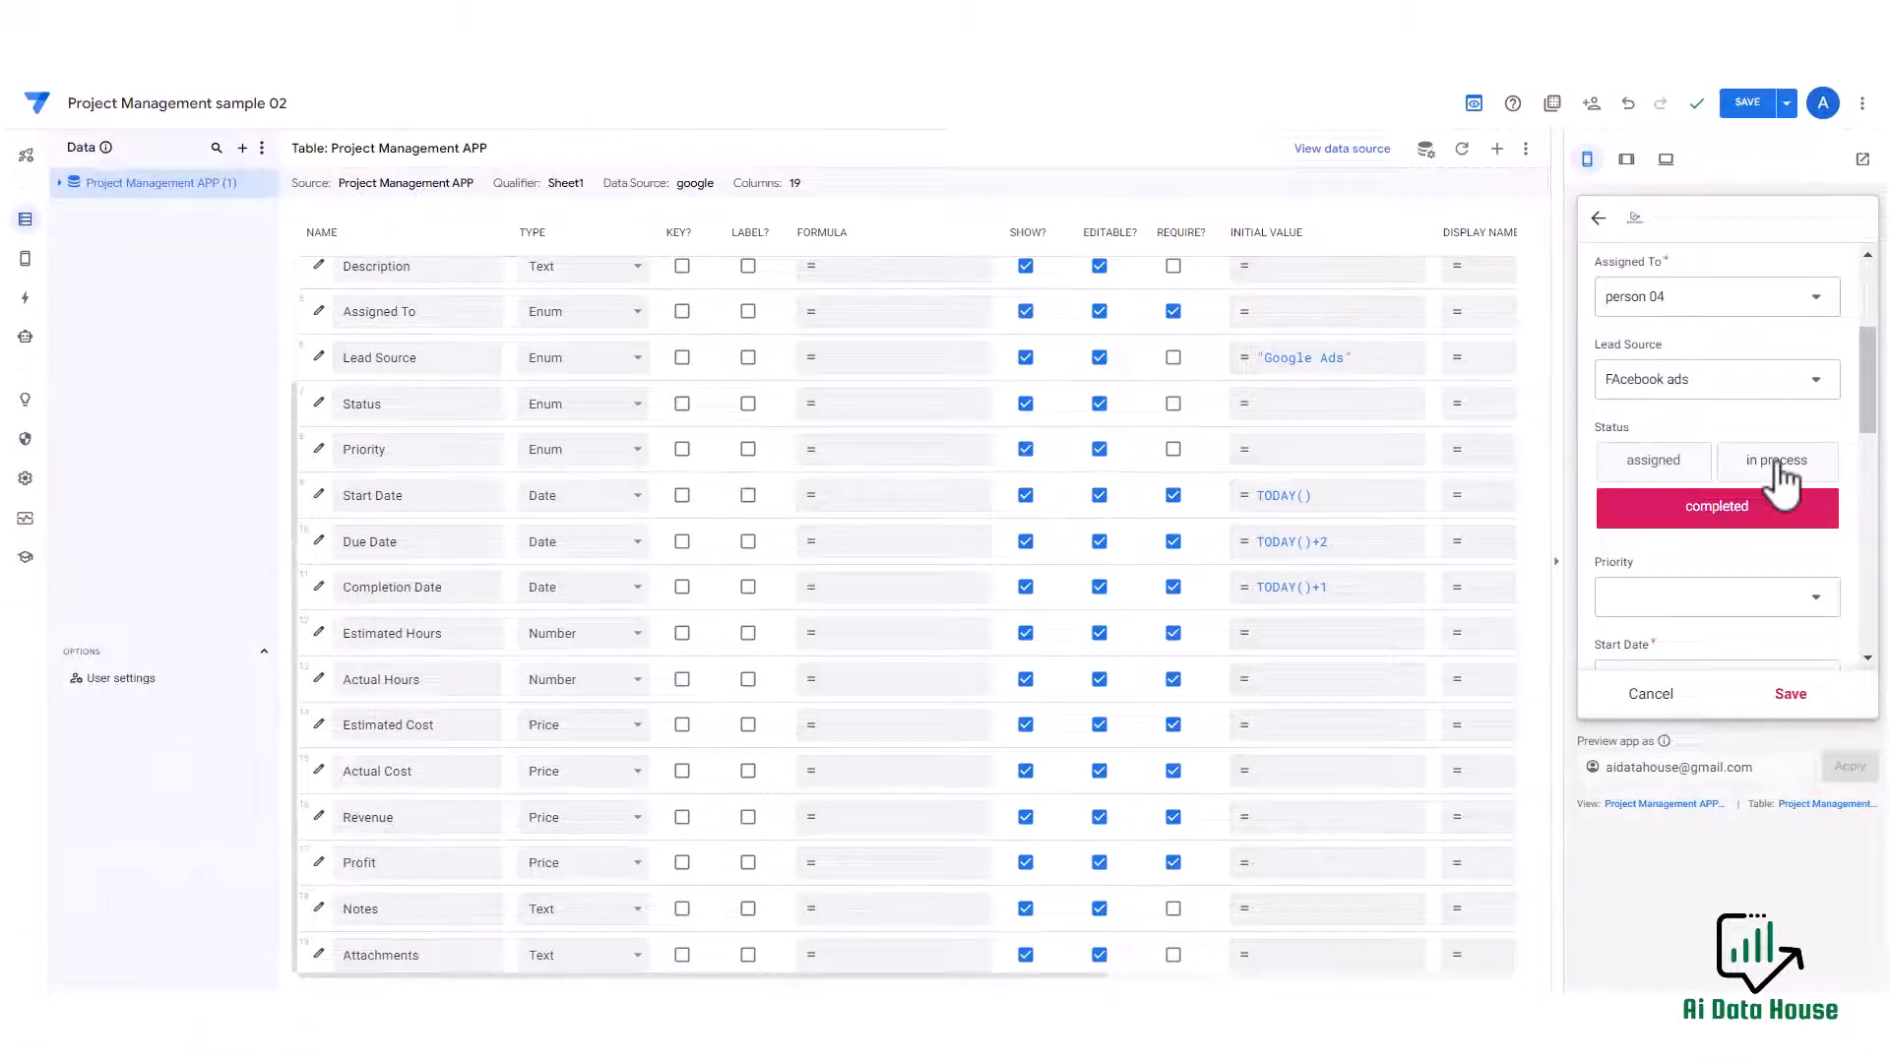
scroll(1777, 478, "up", 3)
scroll(1776, 469, "down", 2)
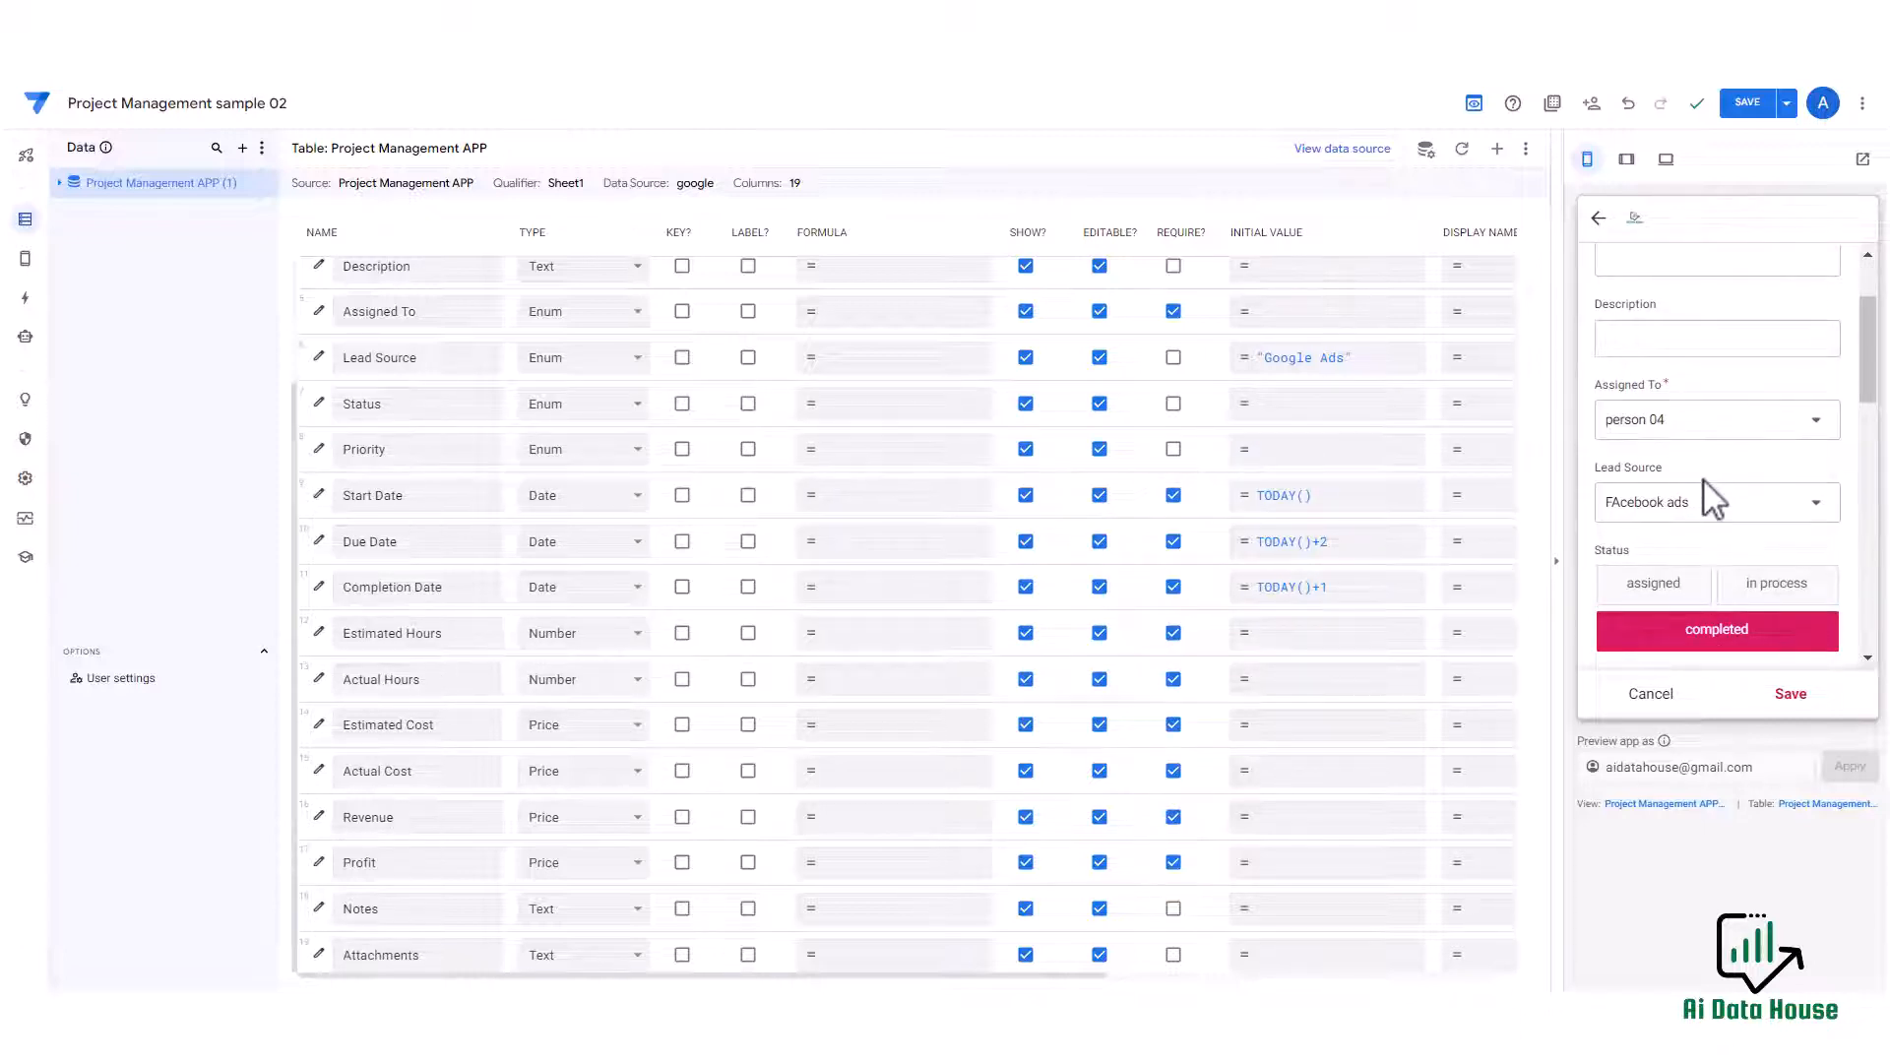
scroll(428, 372, "up", 2)
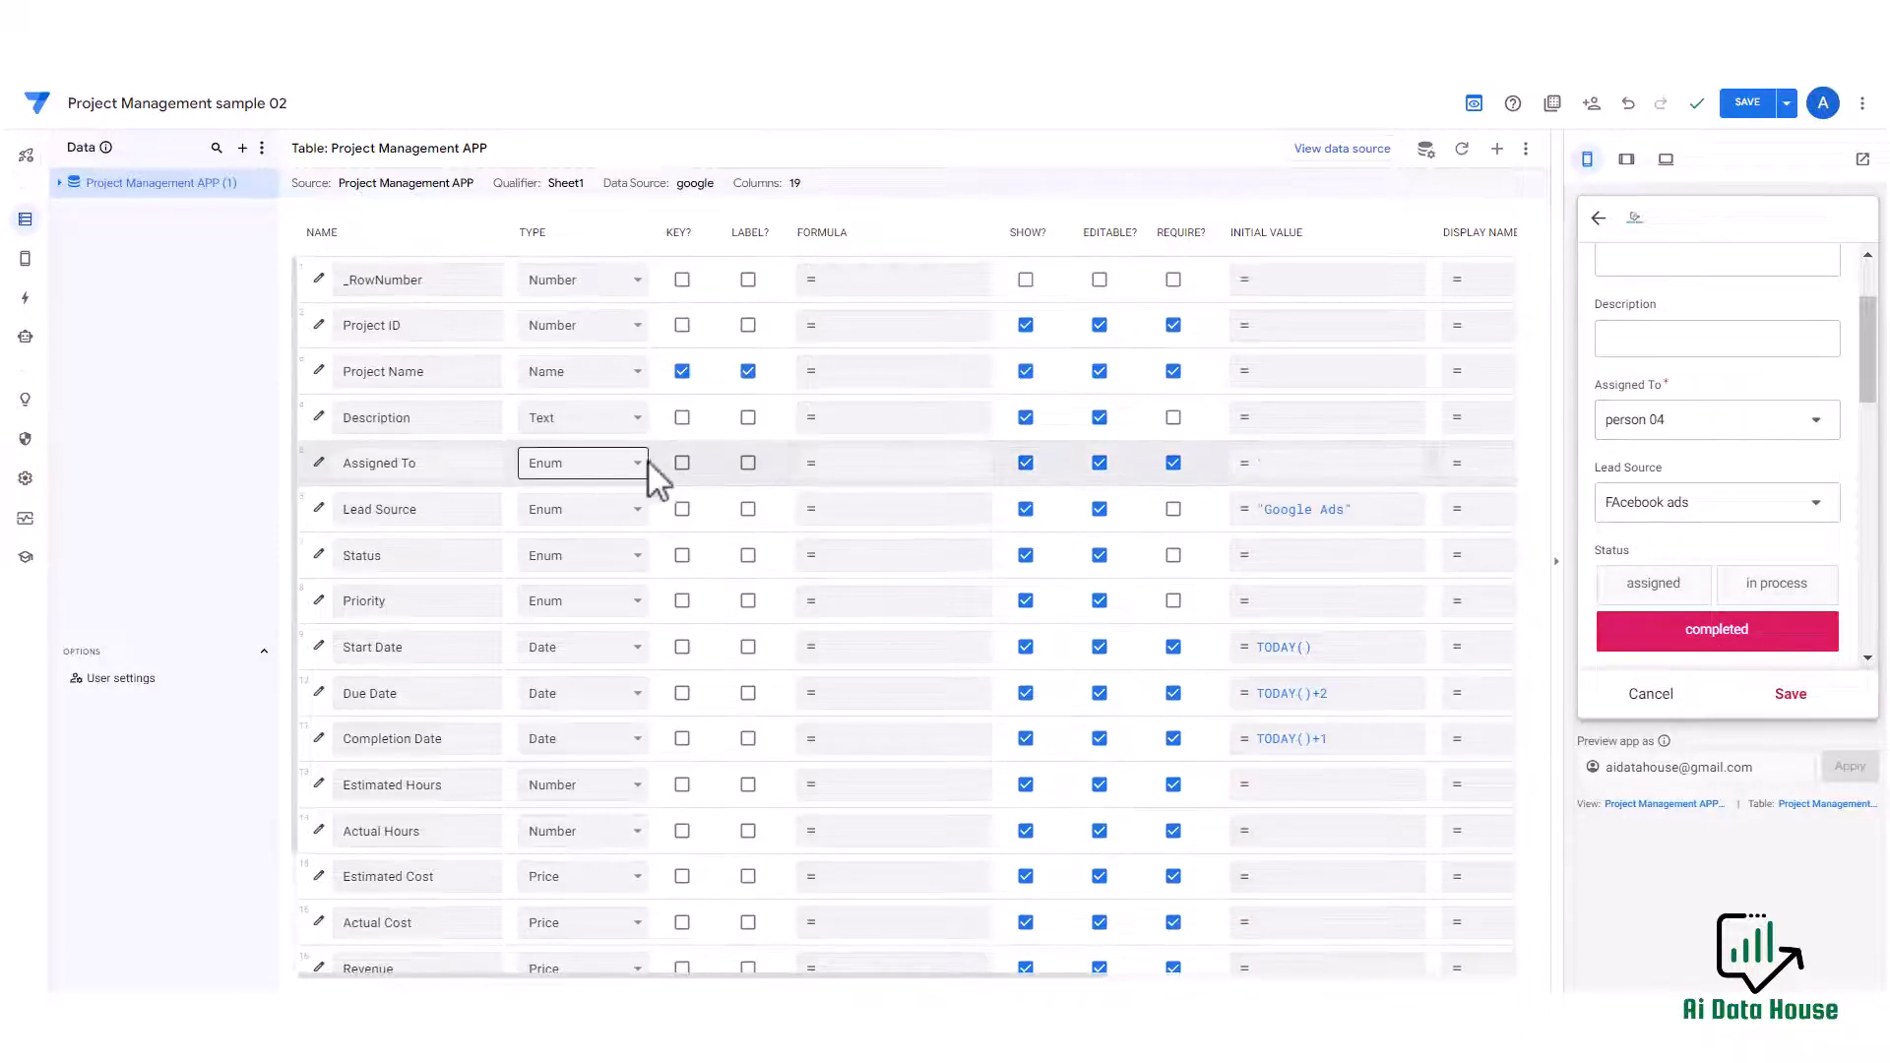
Change the Assigned To column's type to EnumList.
left_click(318, 463)
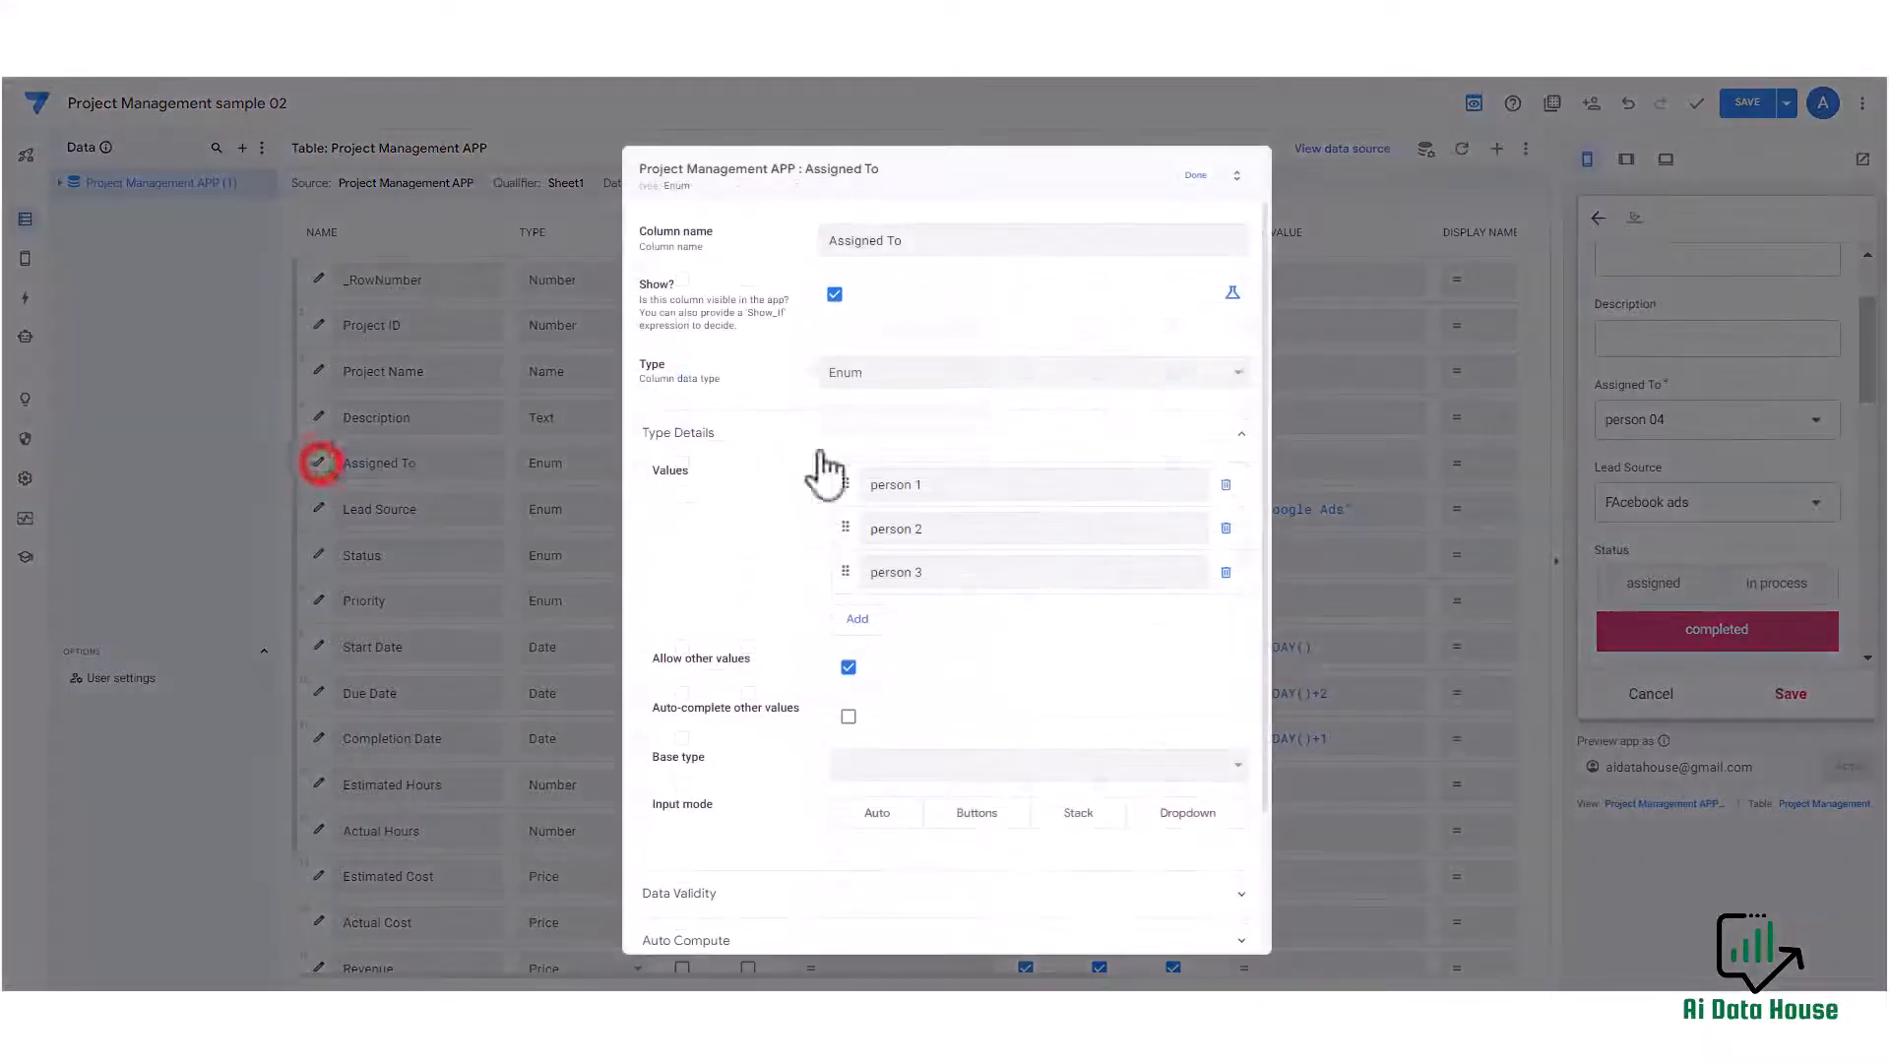
left_click(920, 371)
left_click(892, 609)
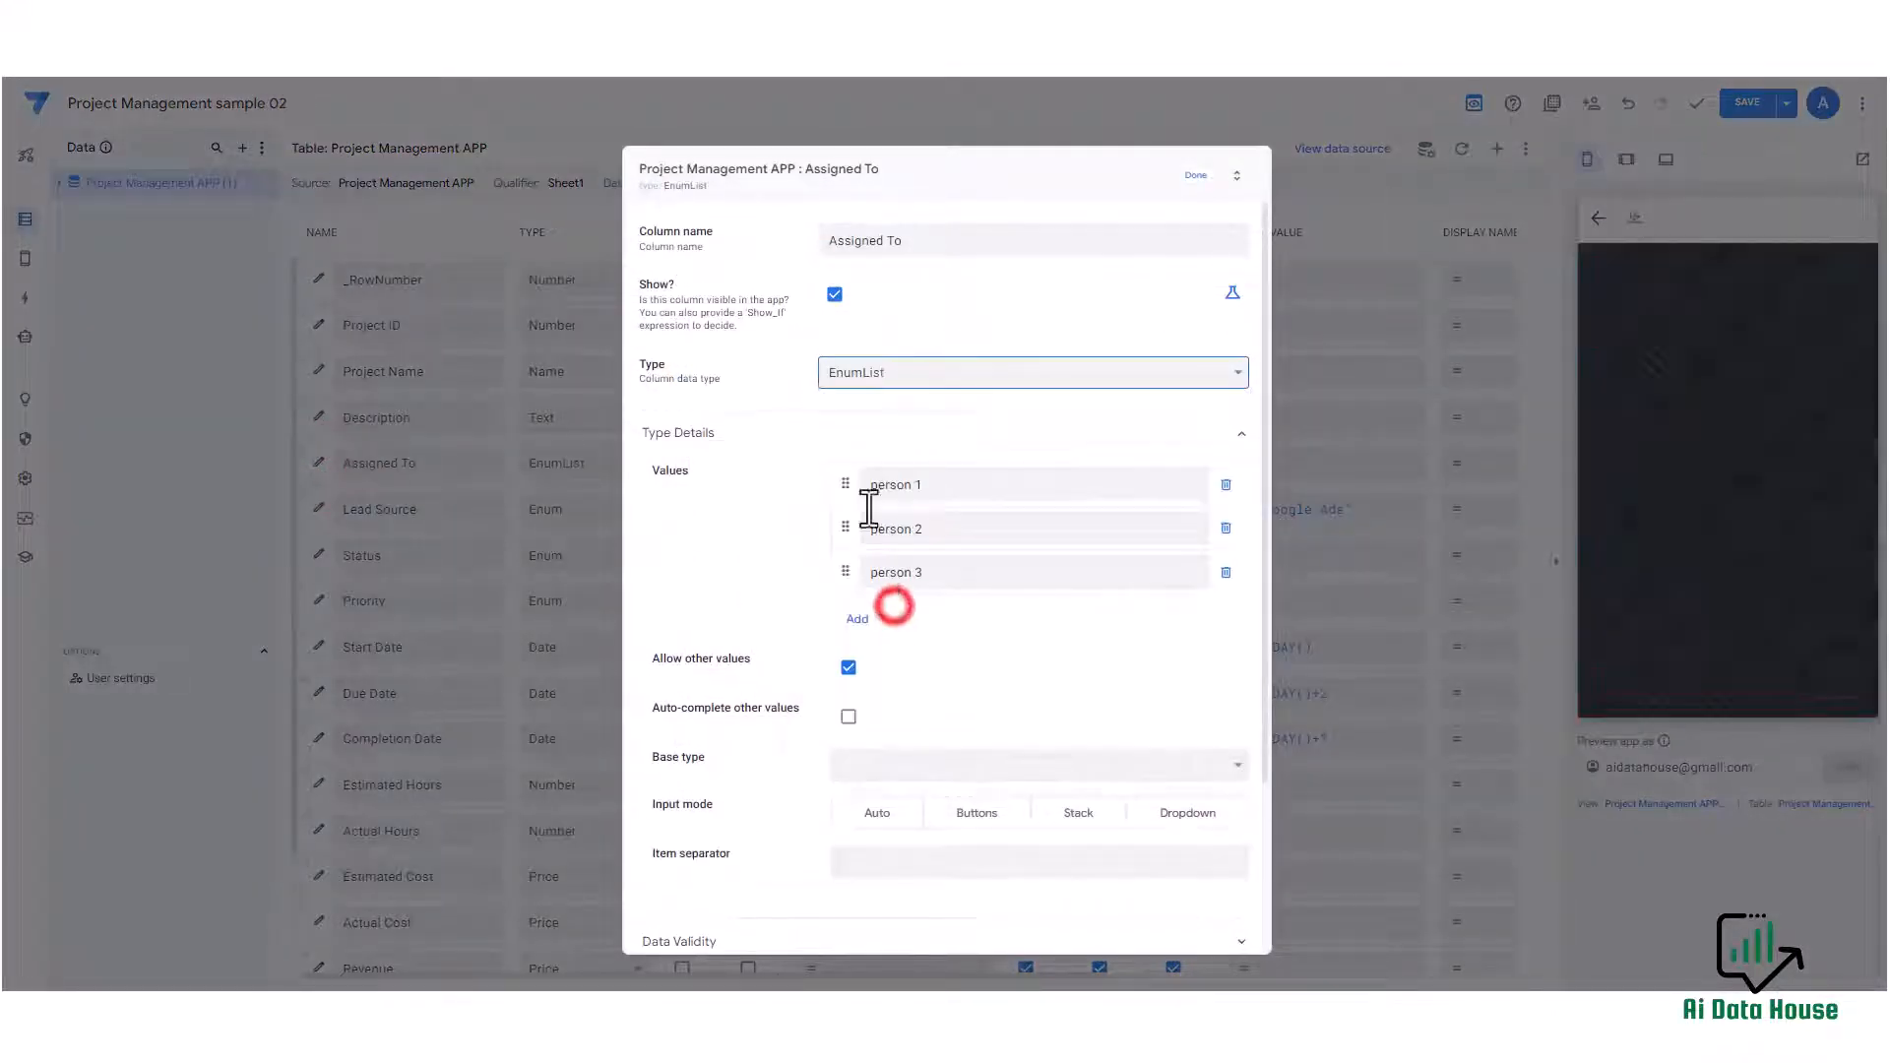
left_click(911, 526)
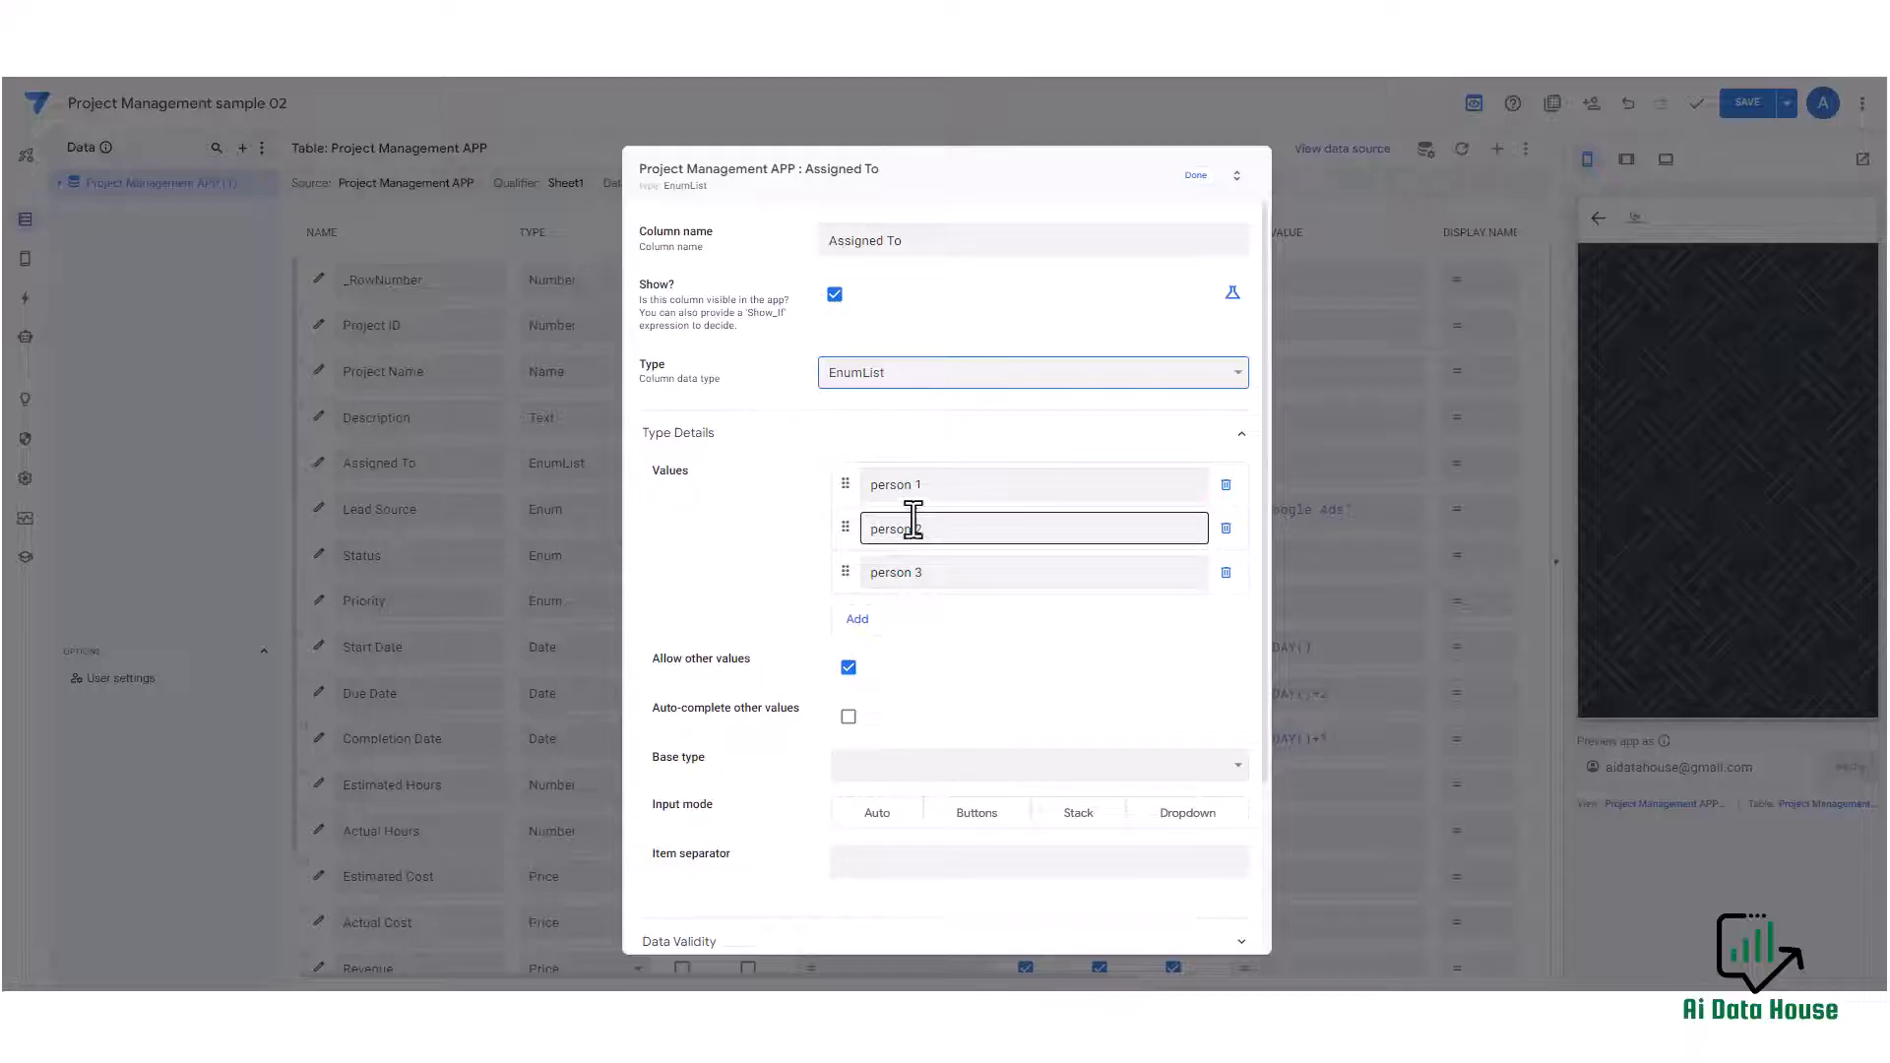
left_click(891, 572)
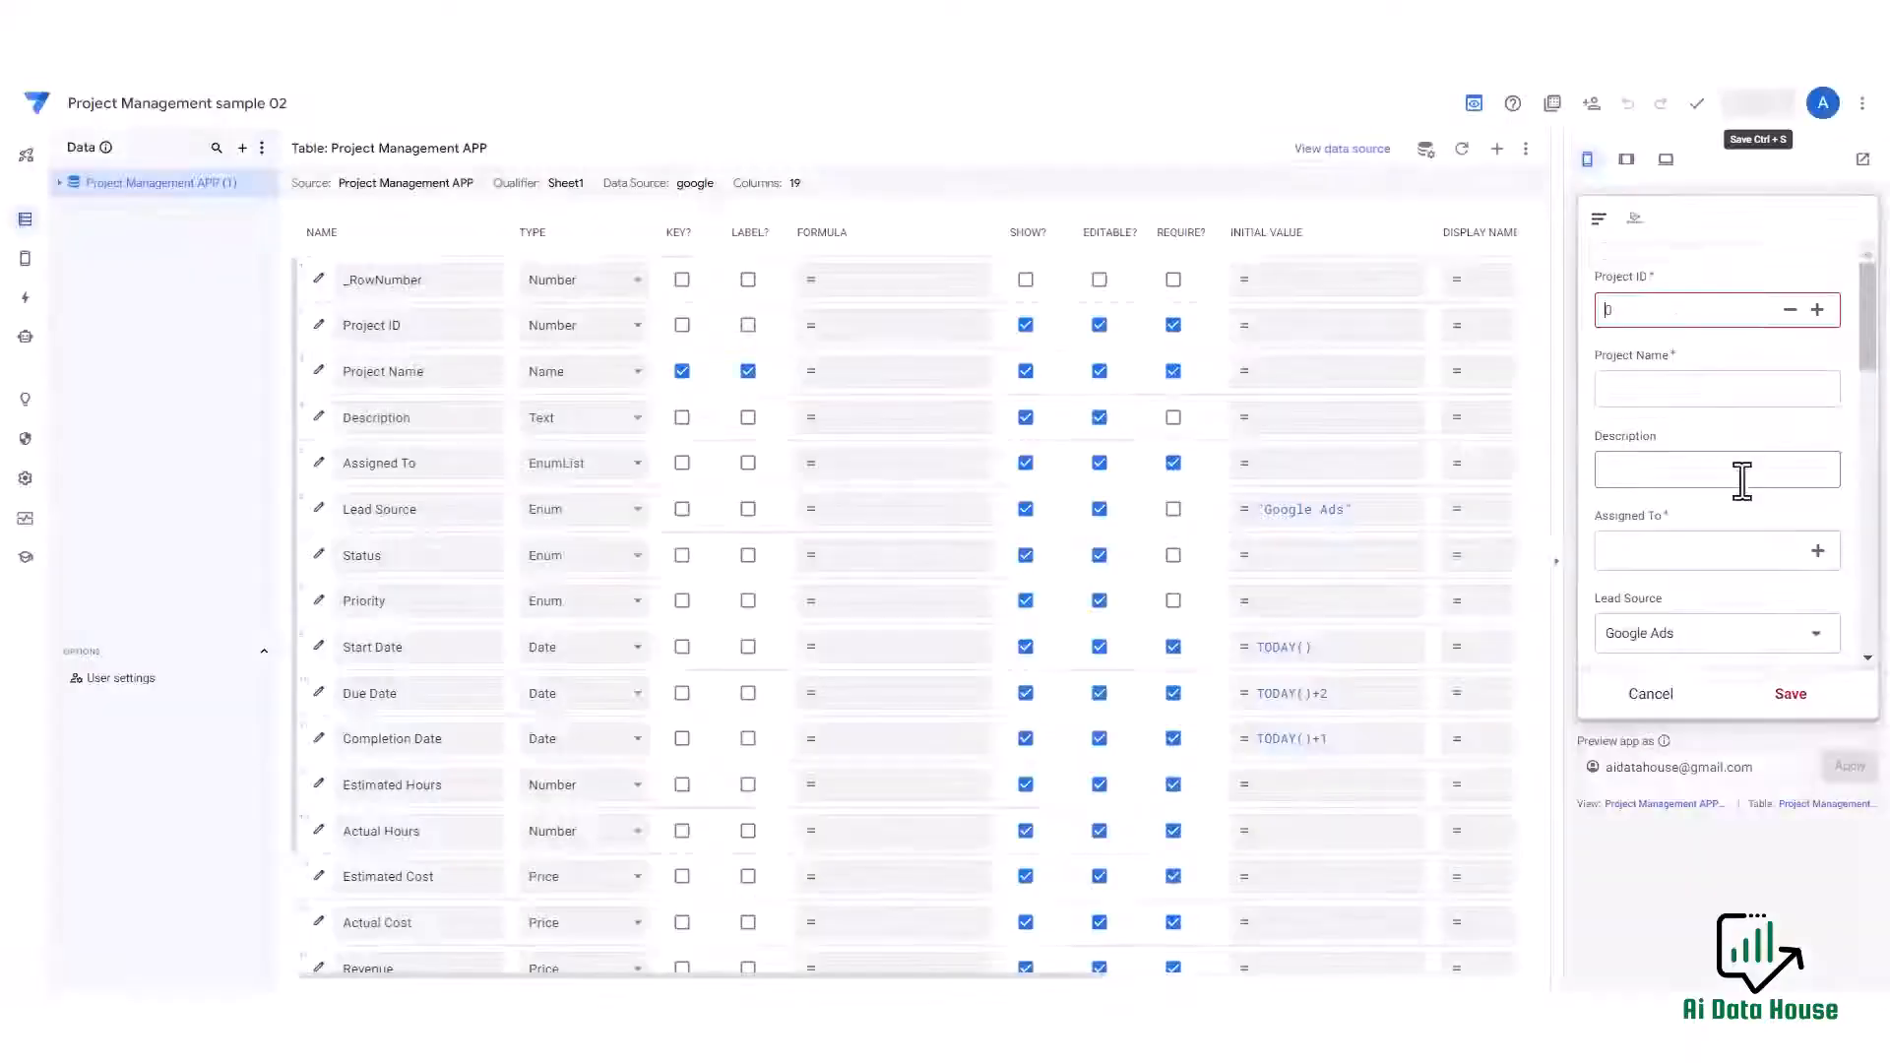
Pick person 1, person 2, John Doe, Jake Doe and Jack Doe for Assigned To in the preview form.
scroll(1743, 480, "down", 1)
left_click(1818, 427)
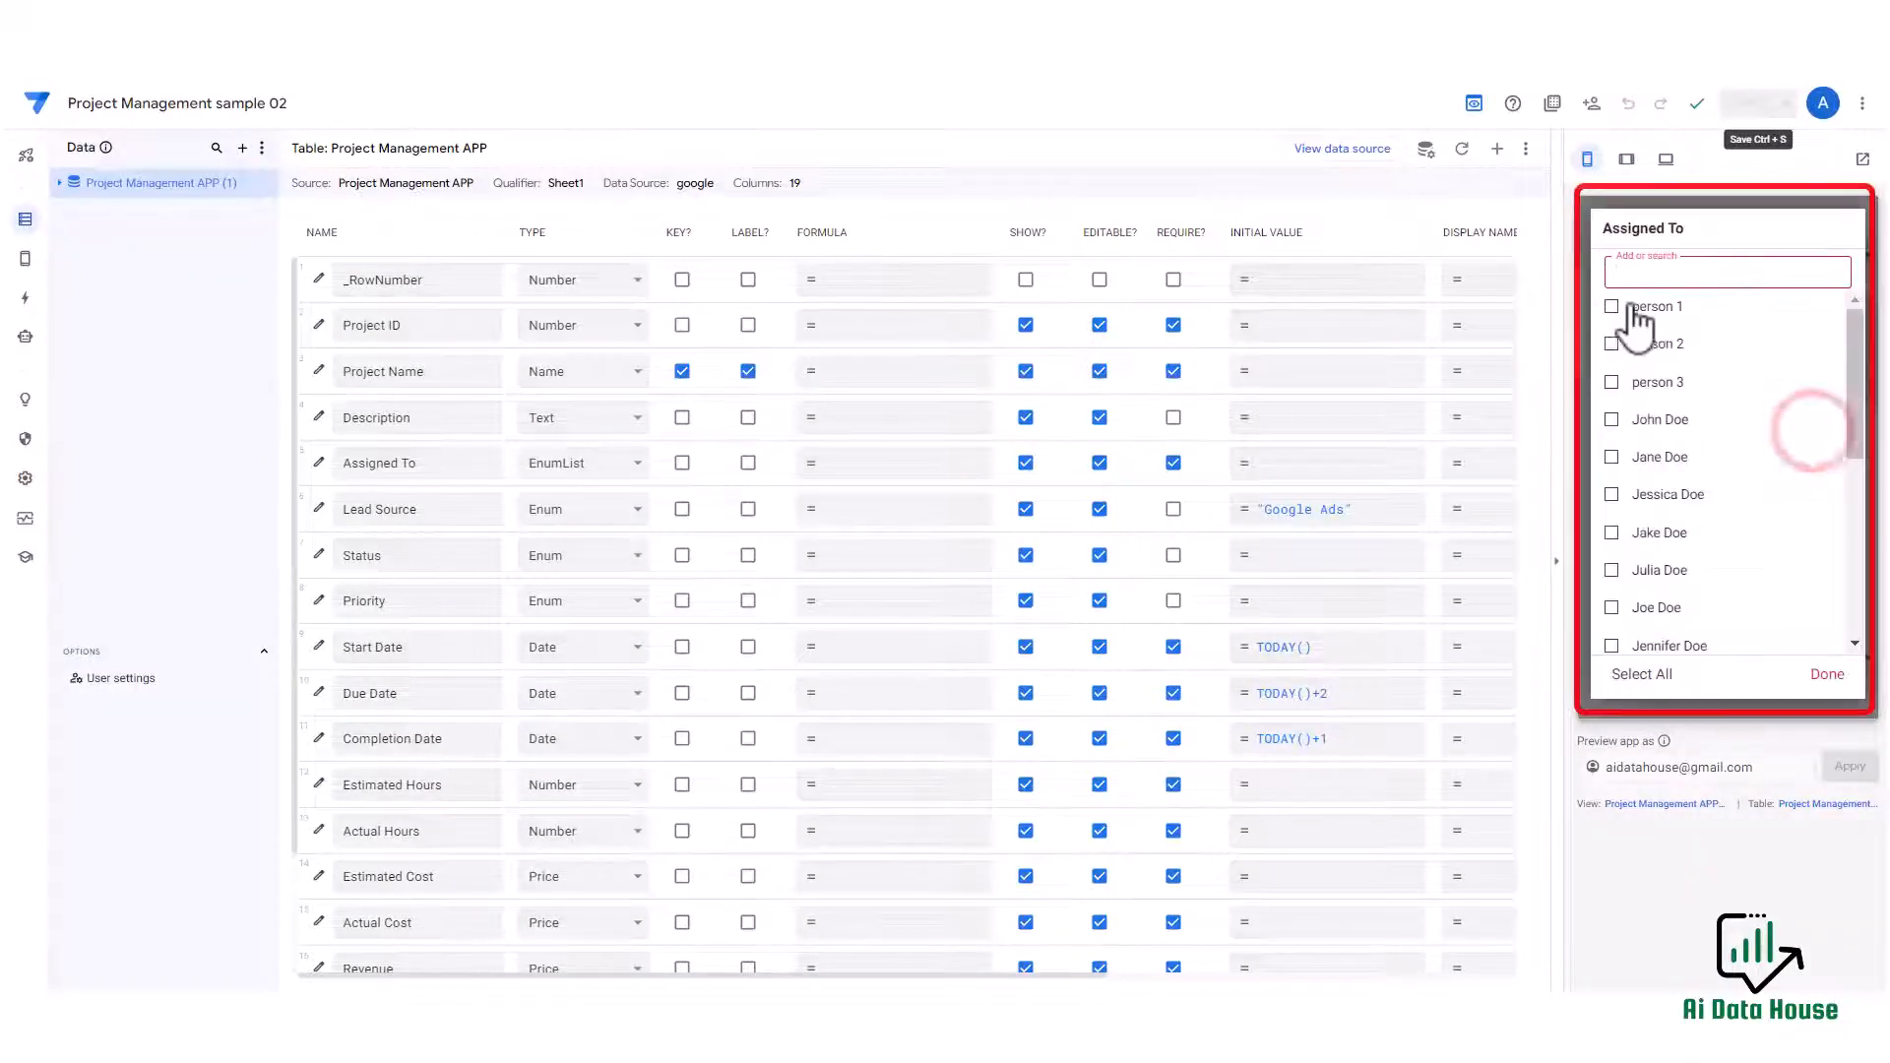
left_click(1612, 306)
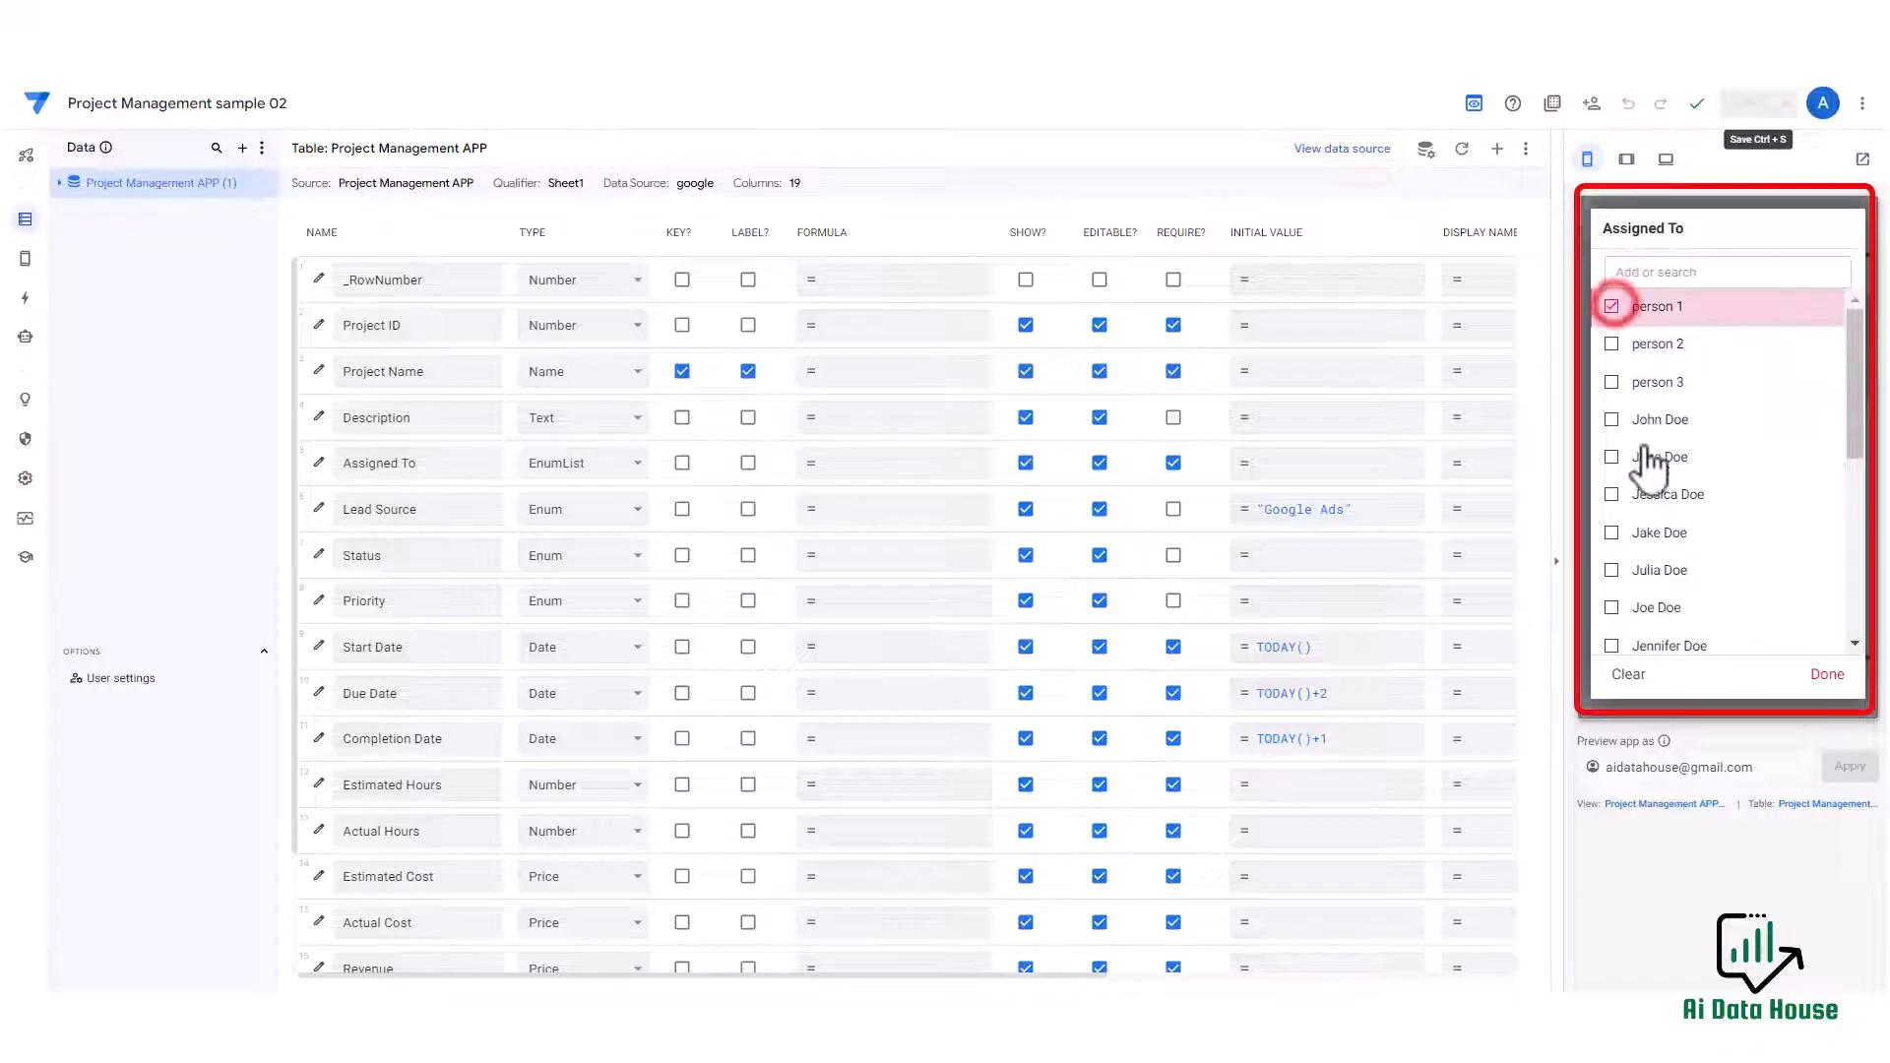
left_click(1612, 420)
left_click(1612, 533)
scroll(1664, 492, "down", 5)
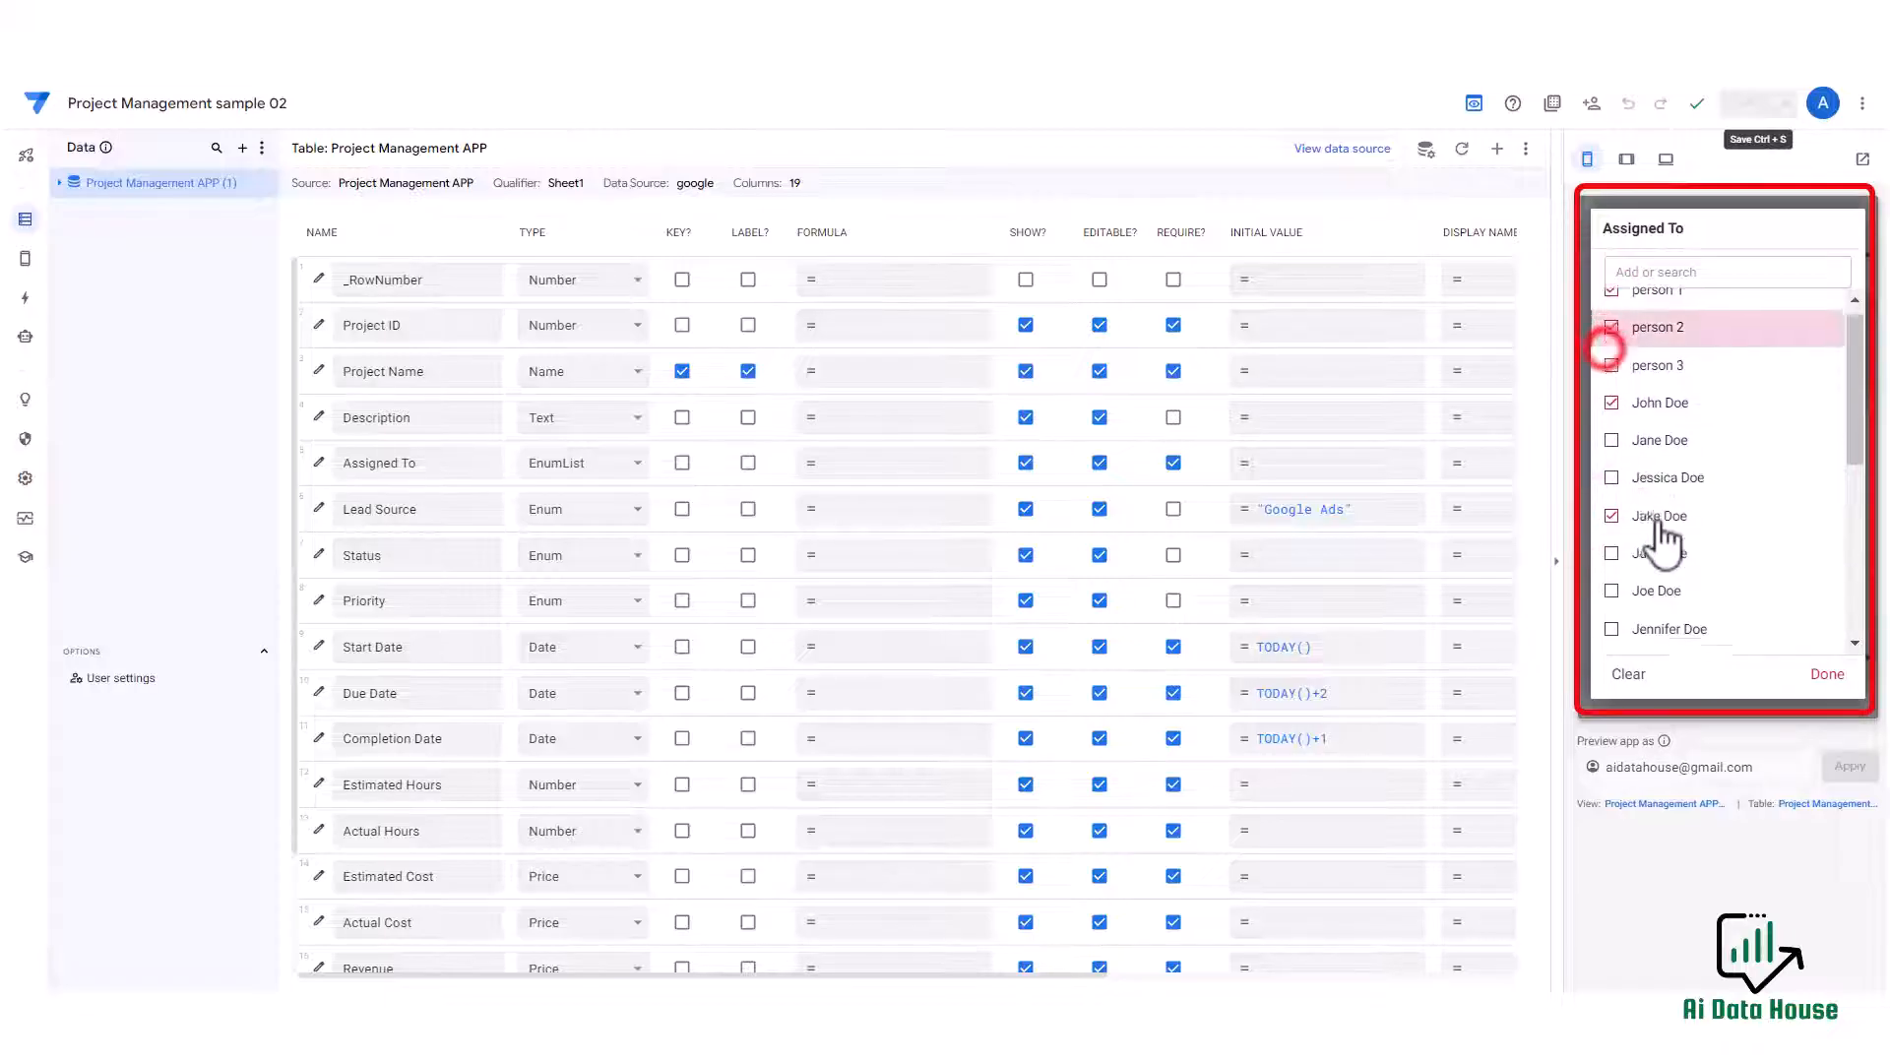
left_click(1676, 557)
scroll(1691, 464, "up", 5)
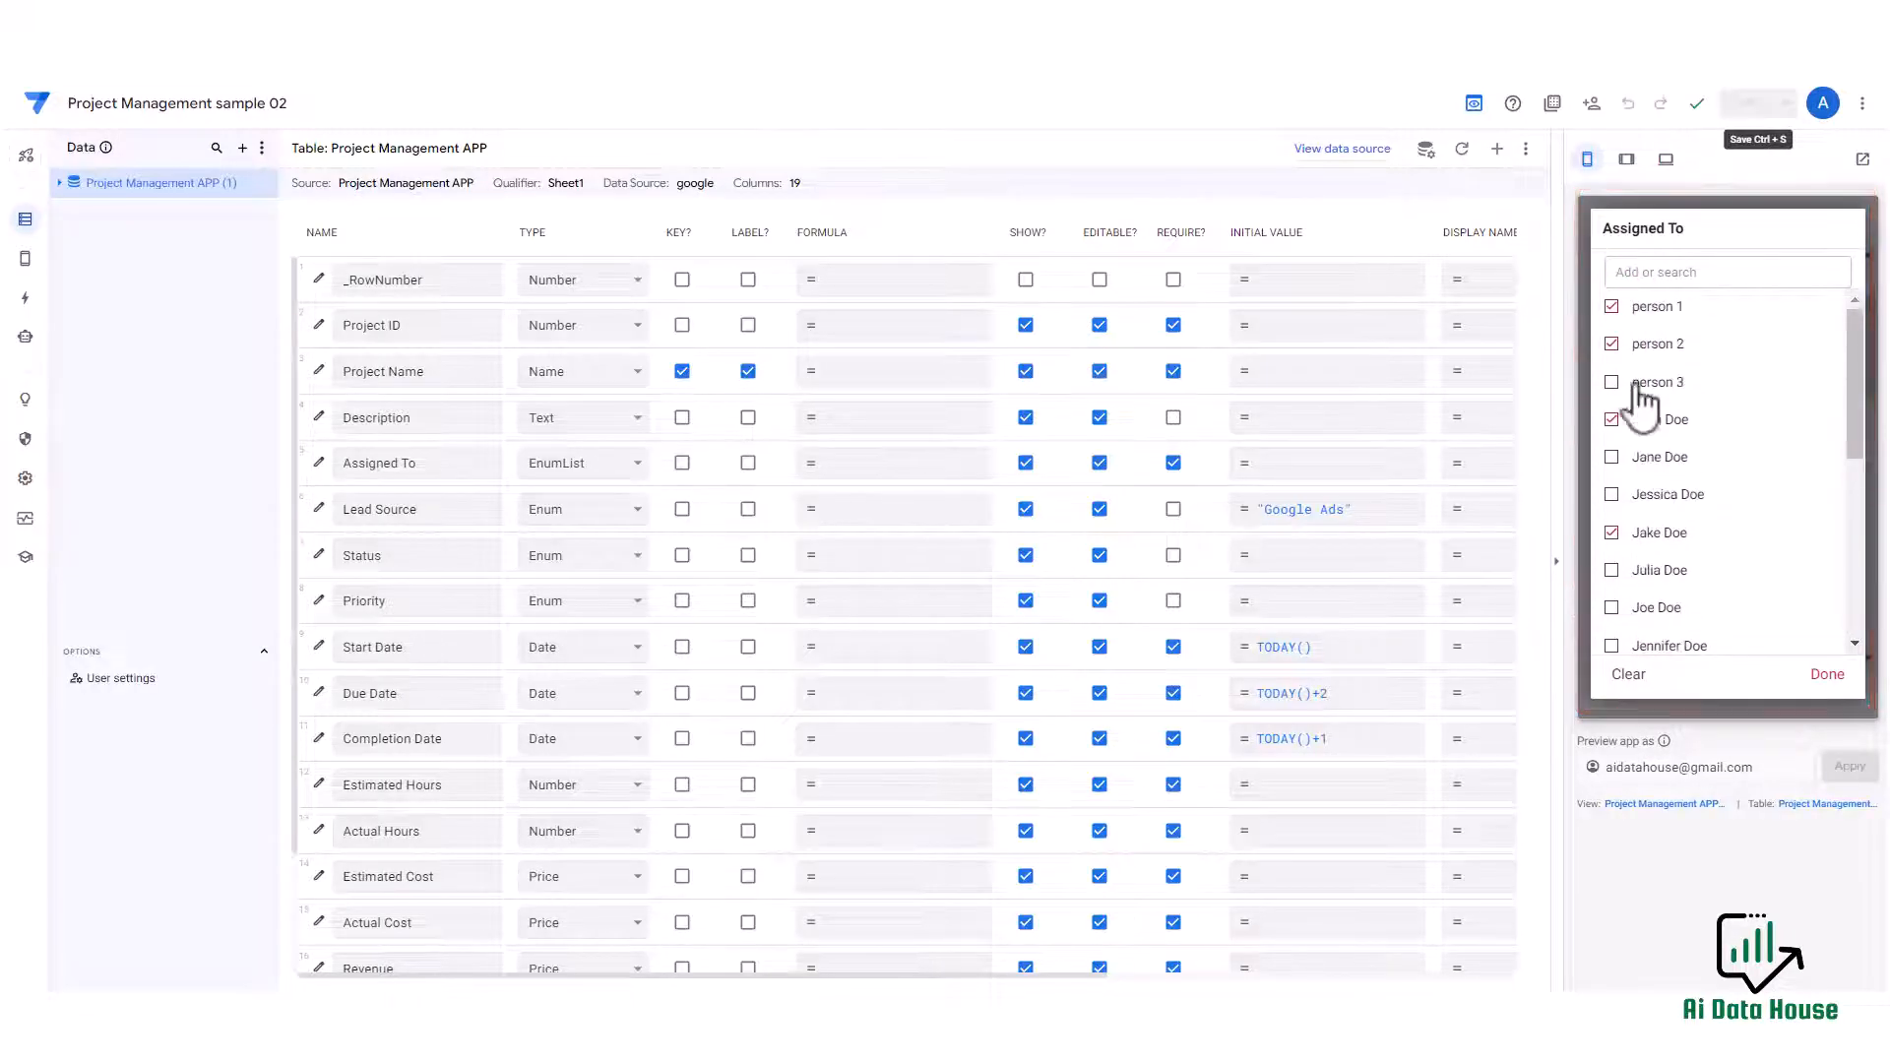
left_click(1615, 344)
scroll(1654, 424, "down", 2)
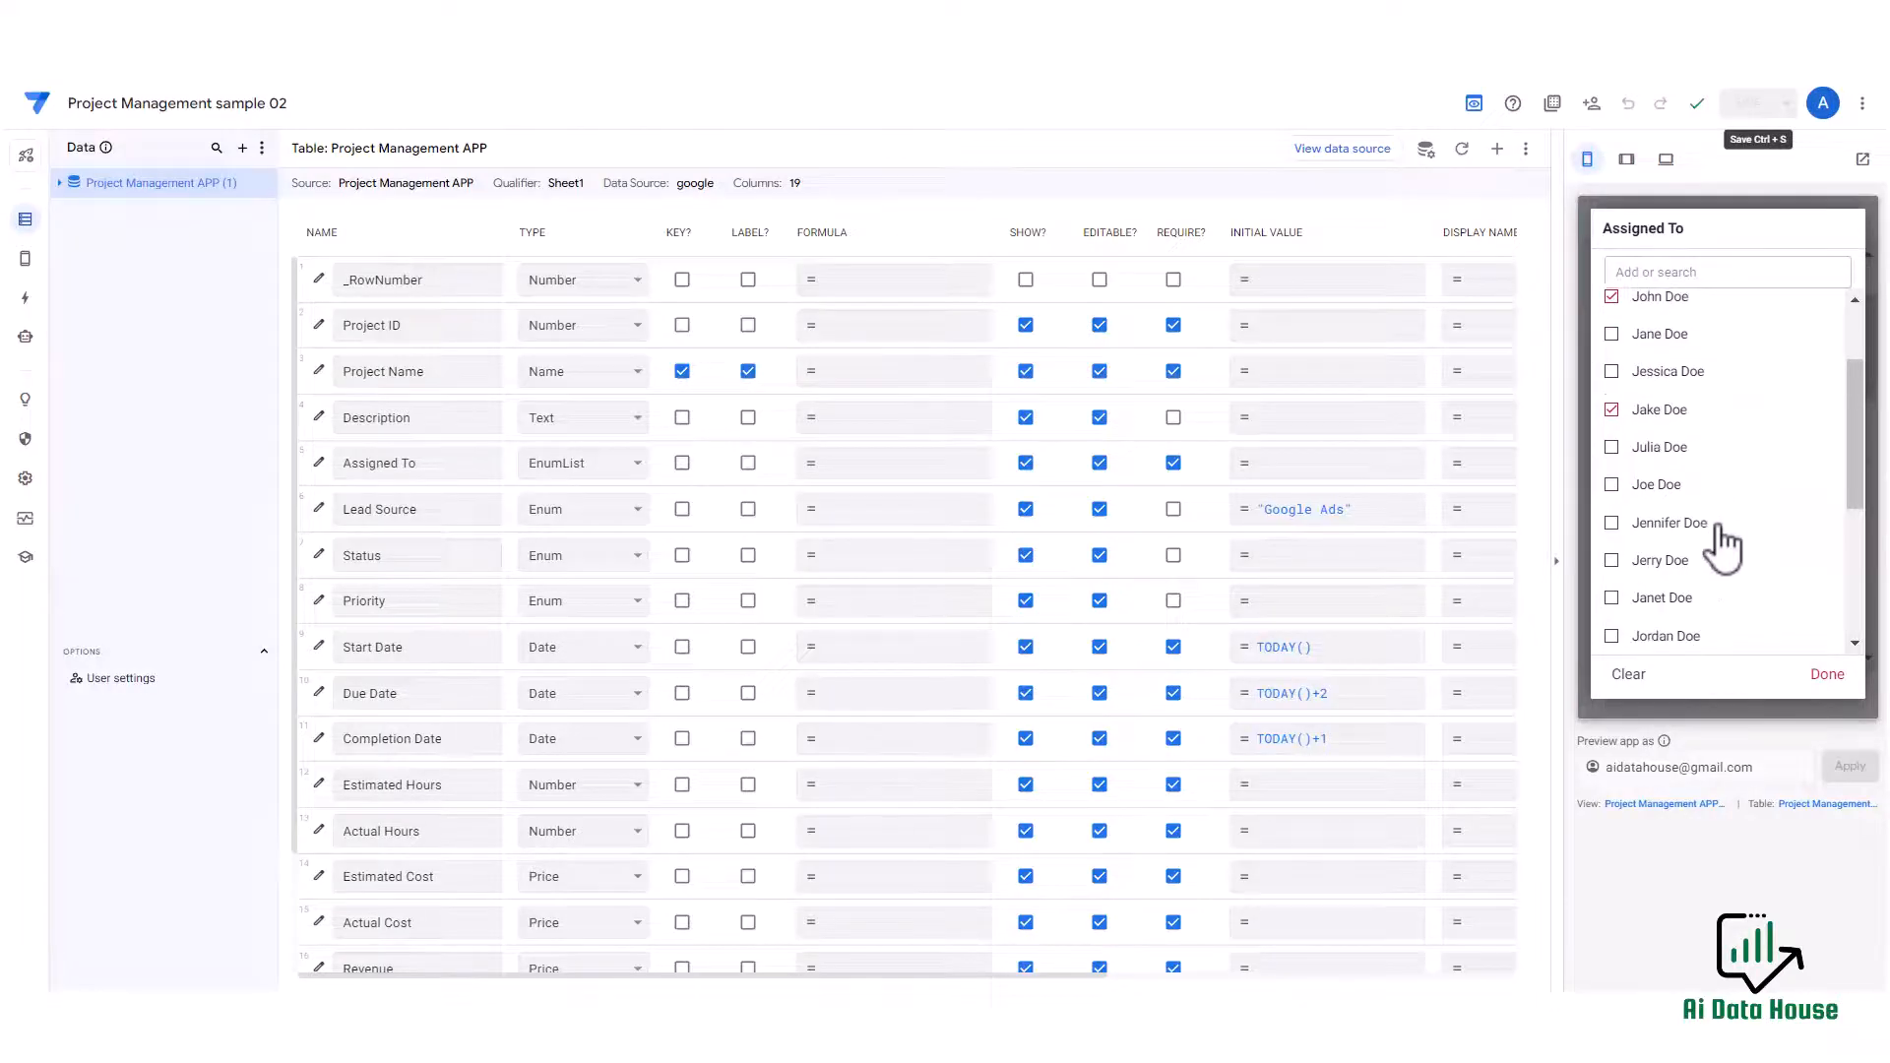
left_click(1827, 677)
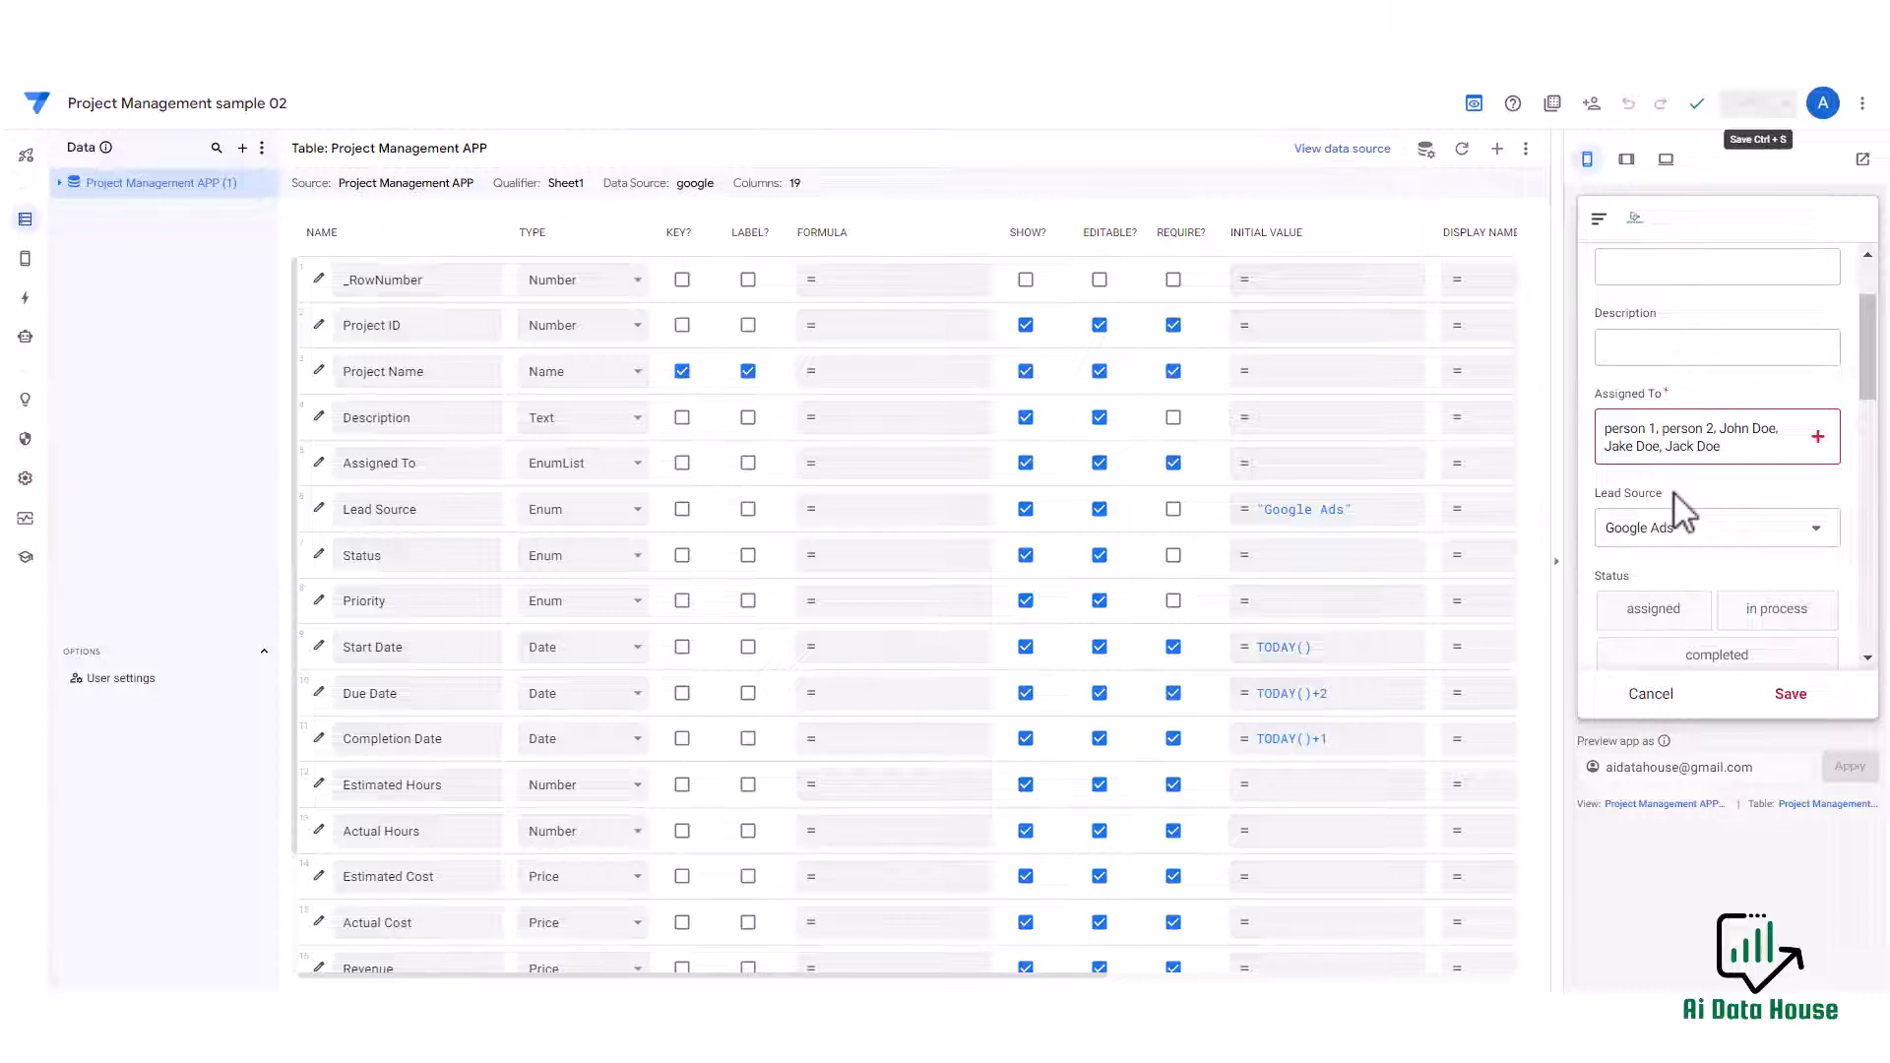
Examine the preview form's fields, including the multi-value Assigned To entry.
scroll(1679, 497, "down", 4)
scroll(1703, 413, "up", 2)
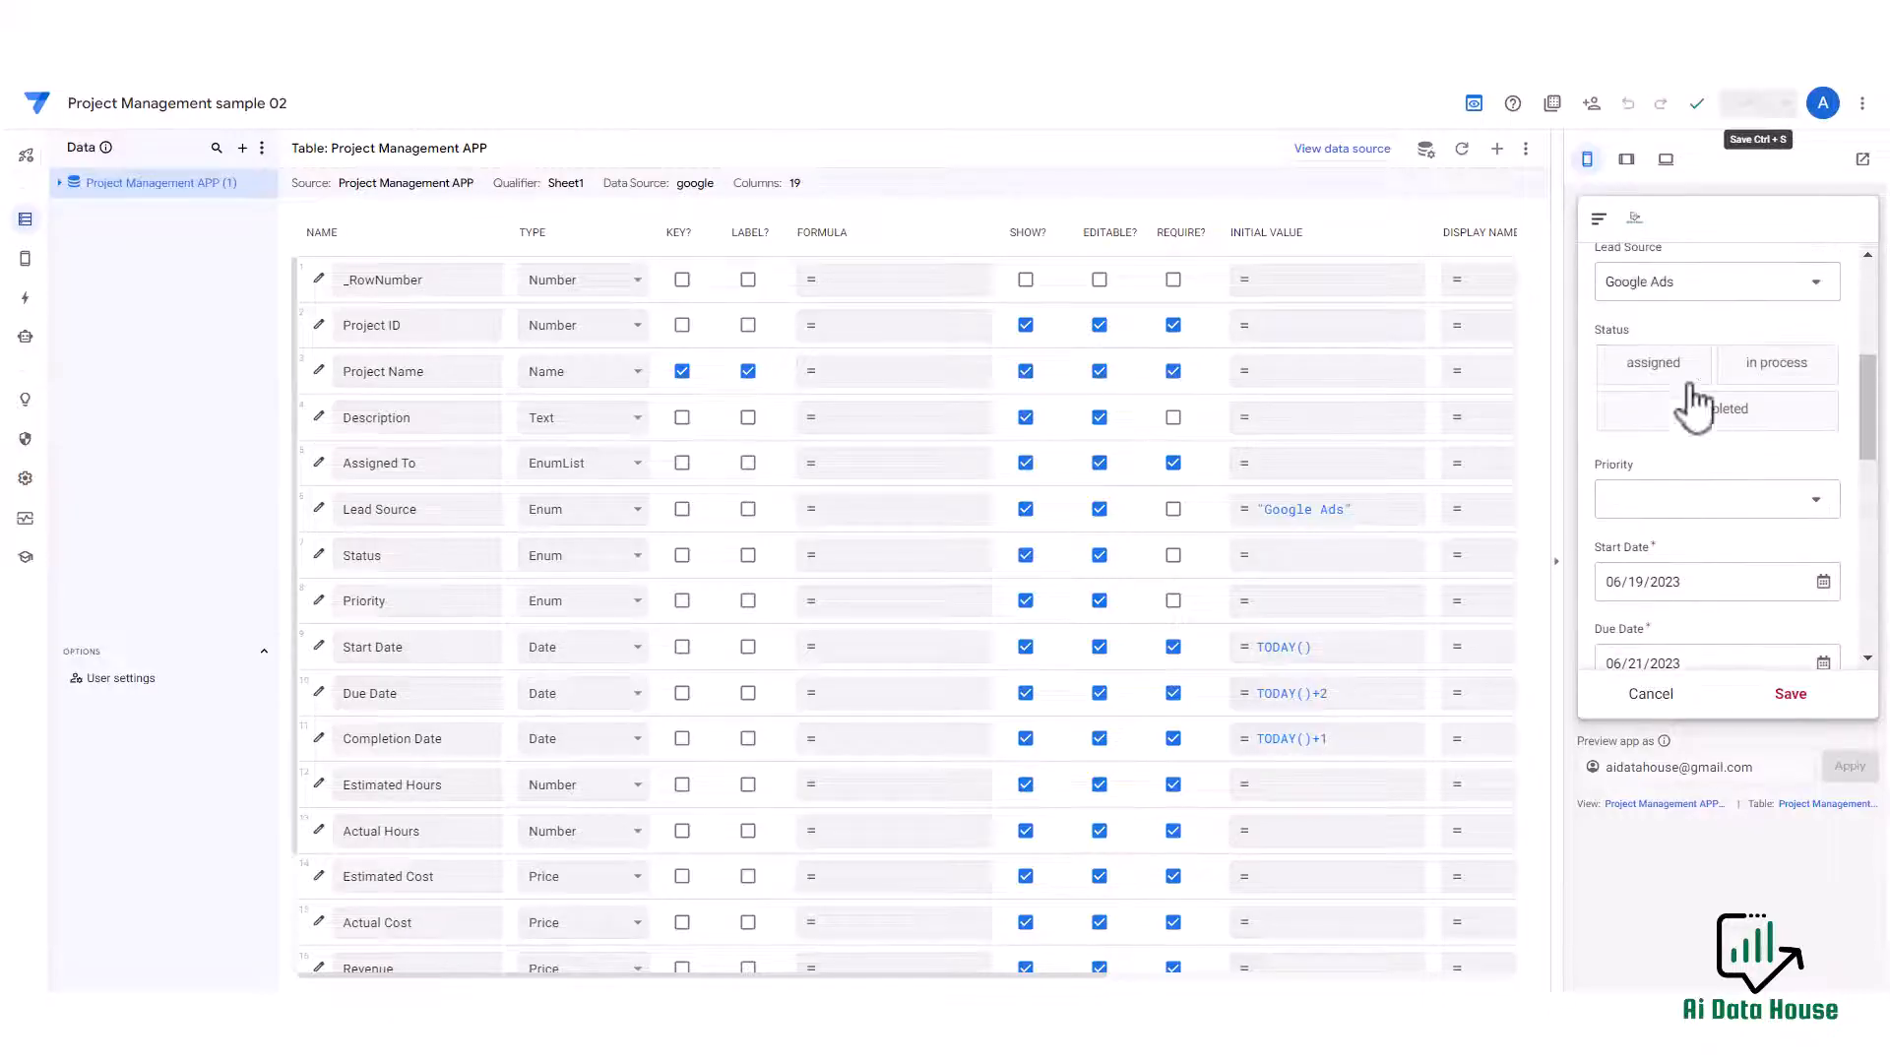
scroll(1723, 532, "down", 4)
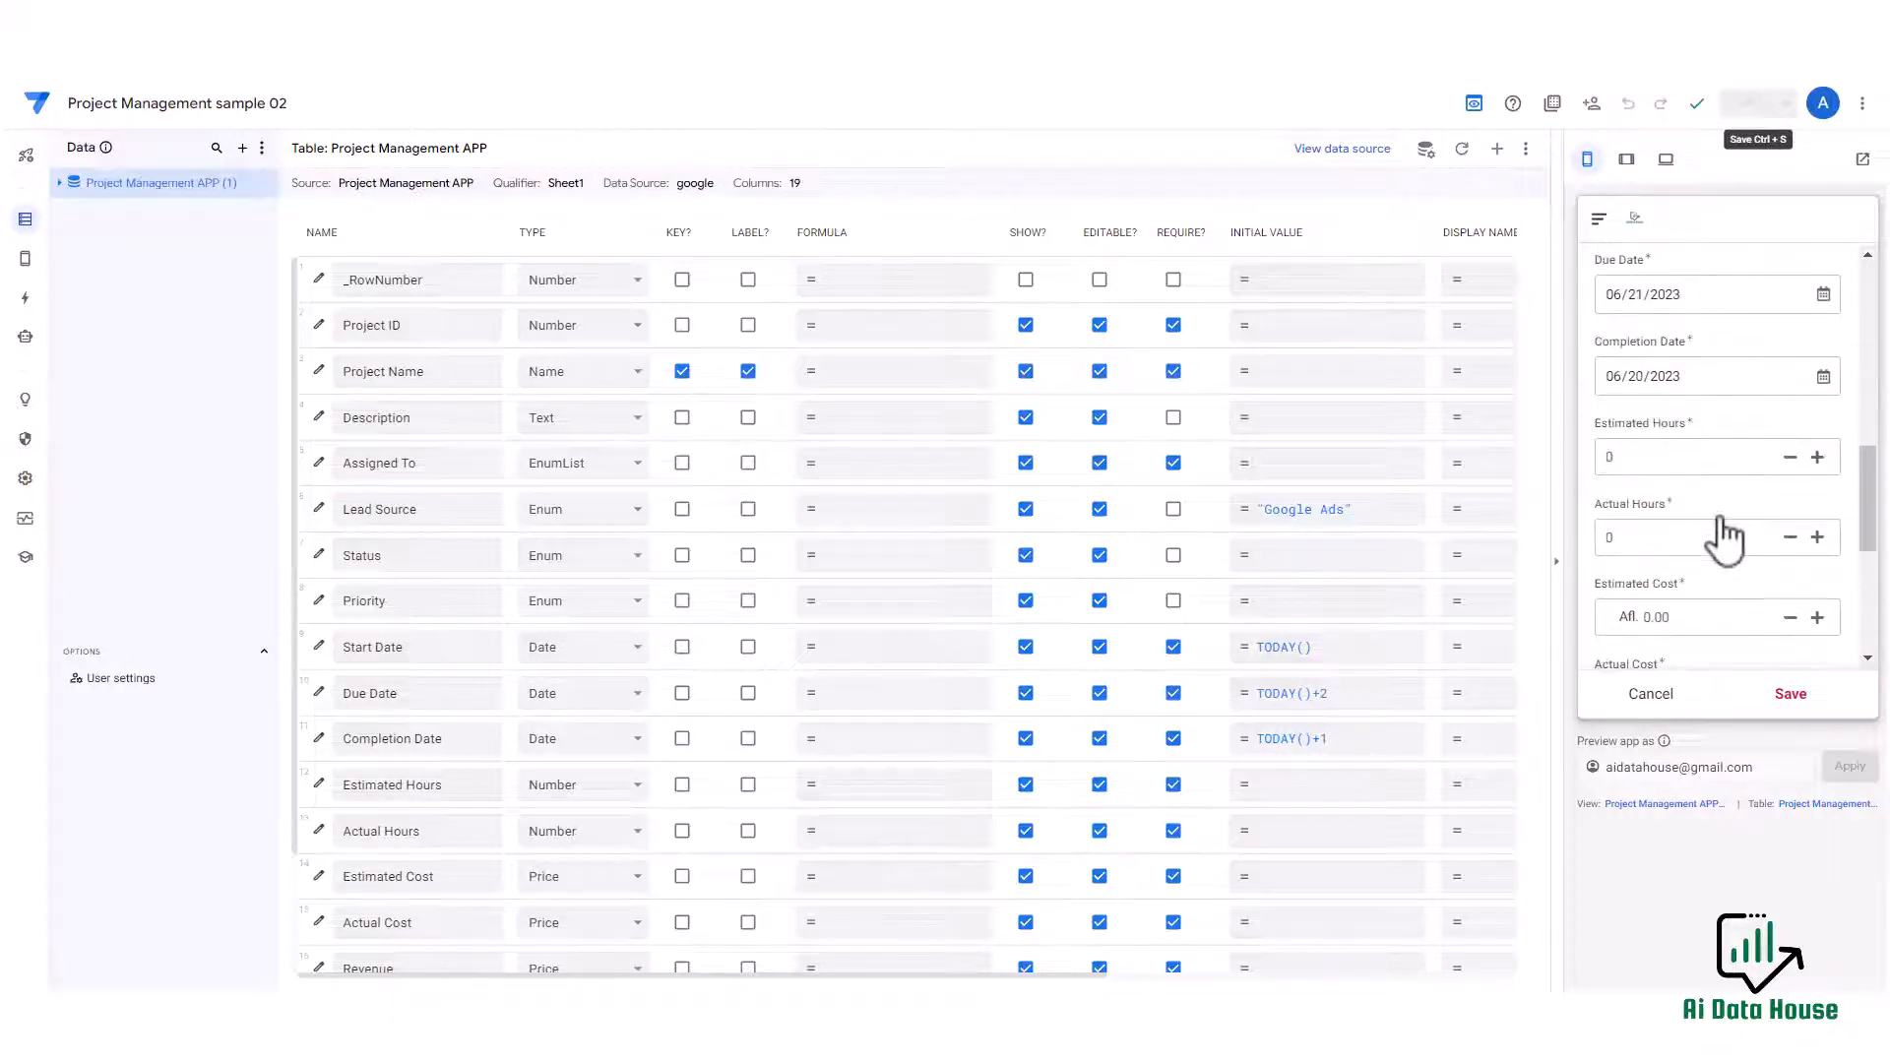
scroll(1723, 537, "up", 6)
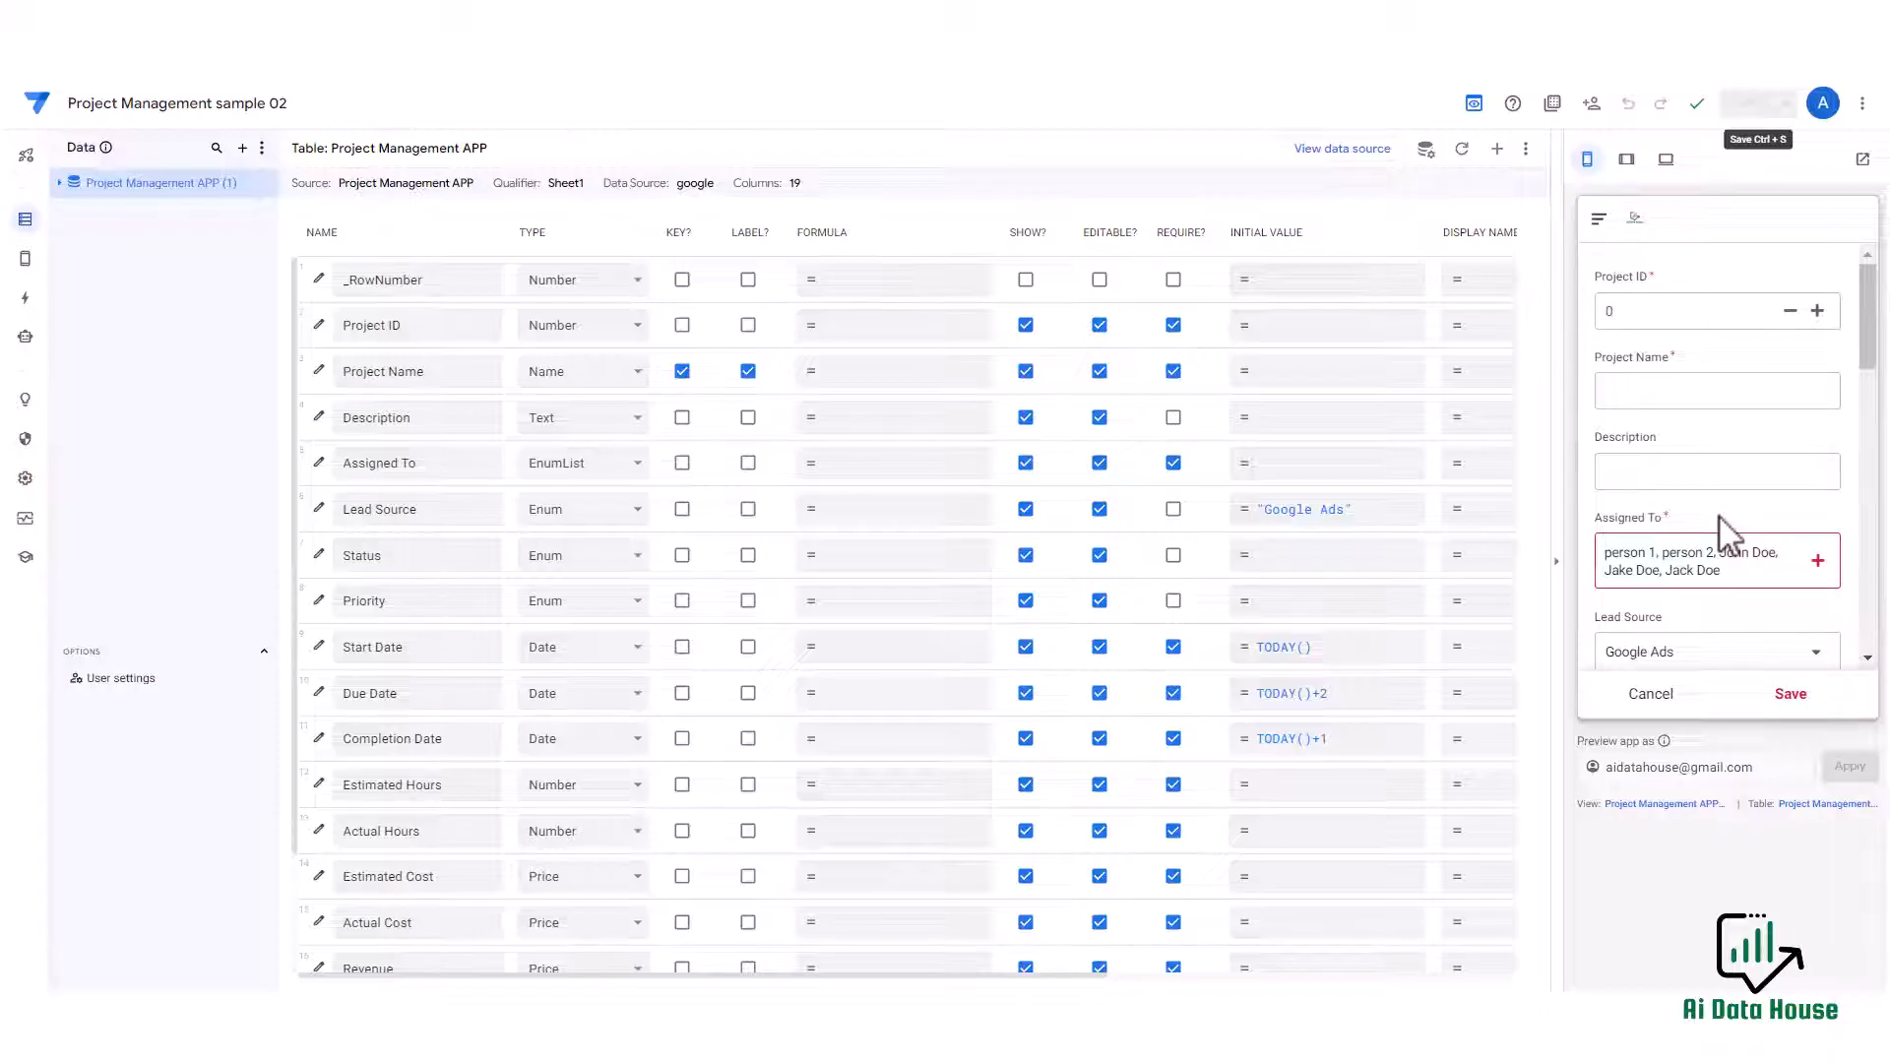